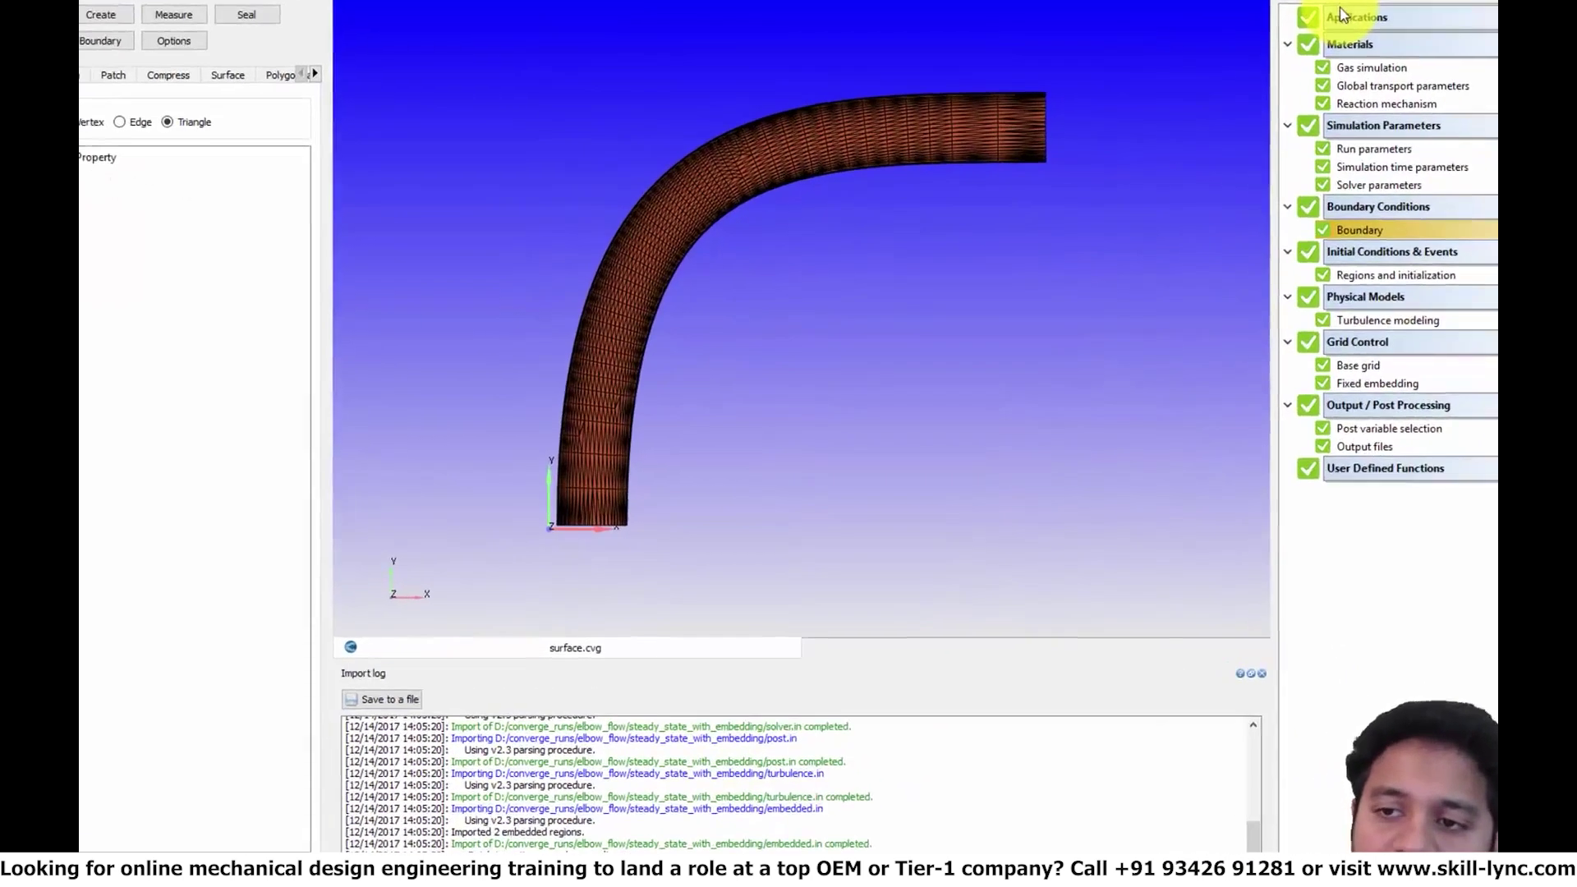
Examine the case setup options for applications, materials, simulation parameters, boundary conditions and initial conditions, toggling General flow on and off.
click(1253, 93)
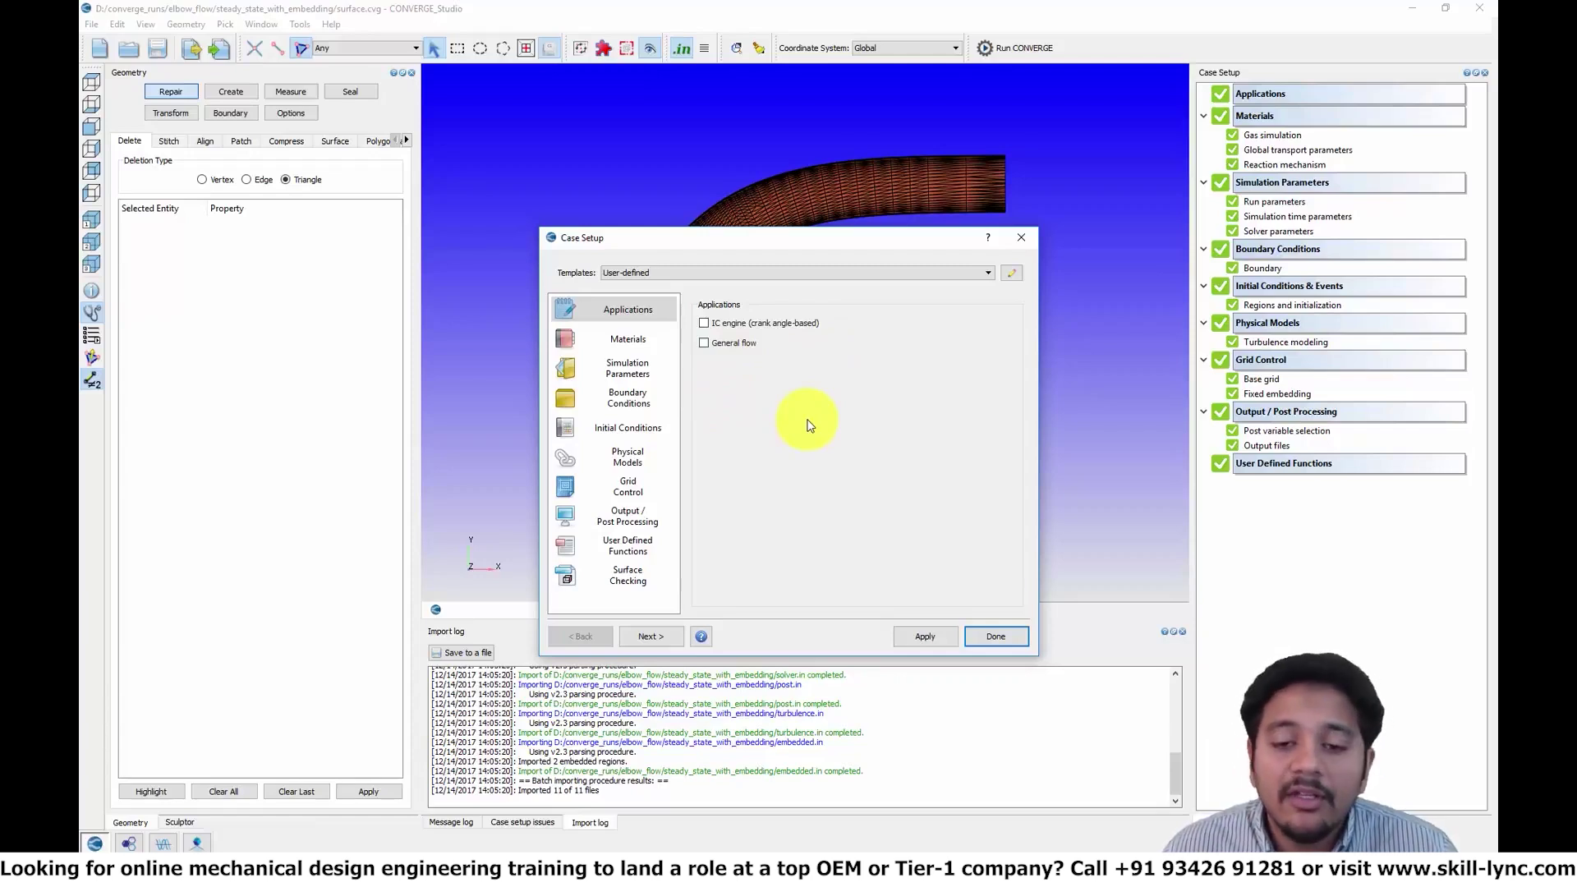
click(706, 343)
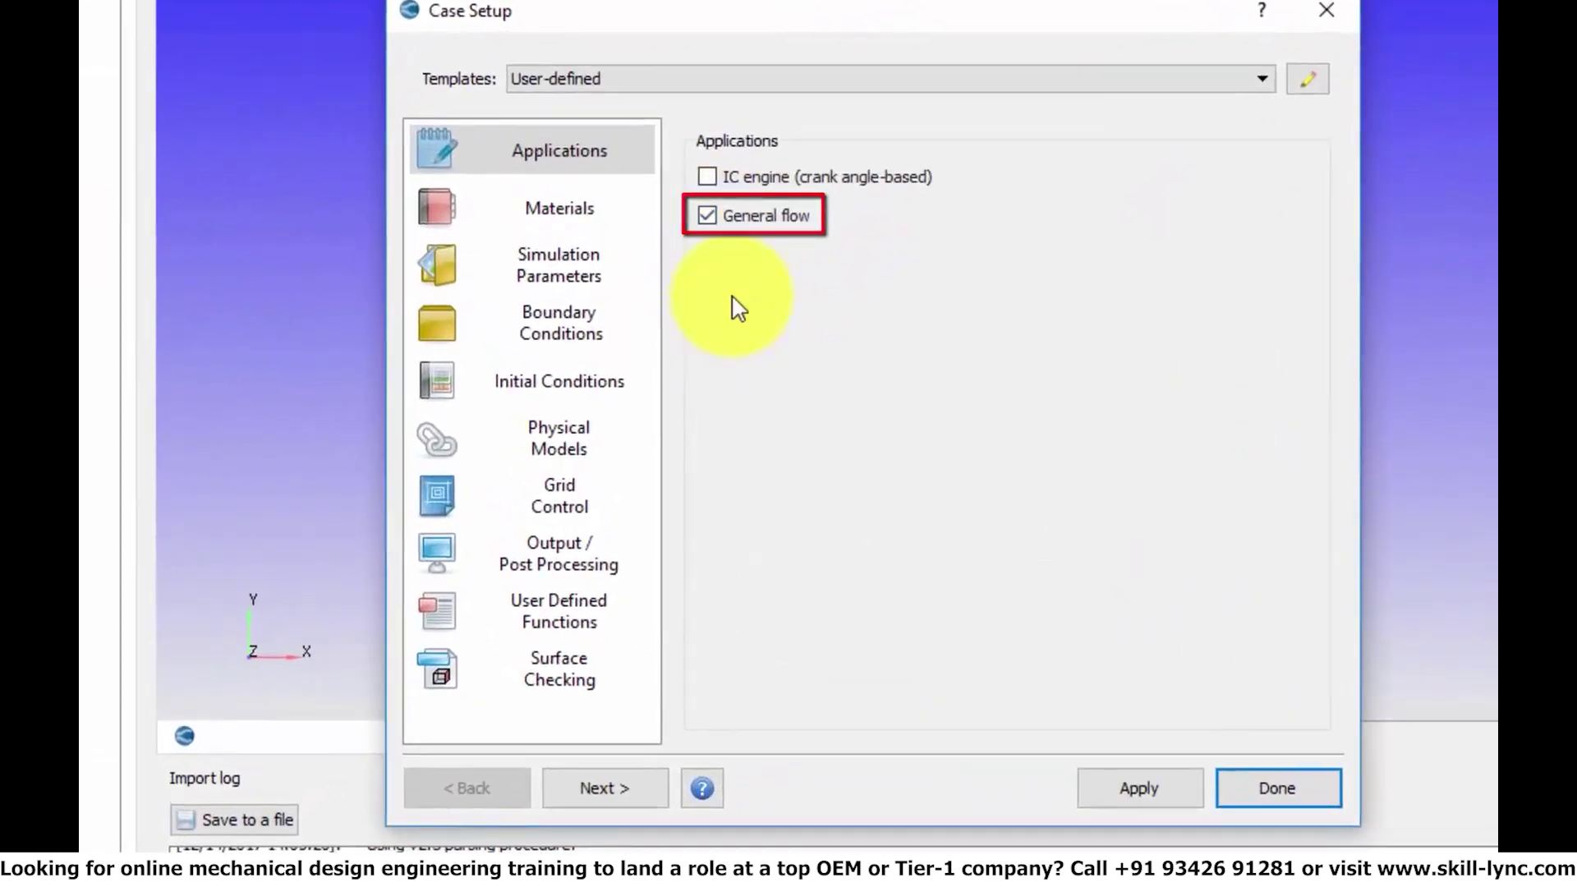
click(708, 219)
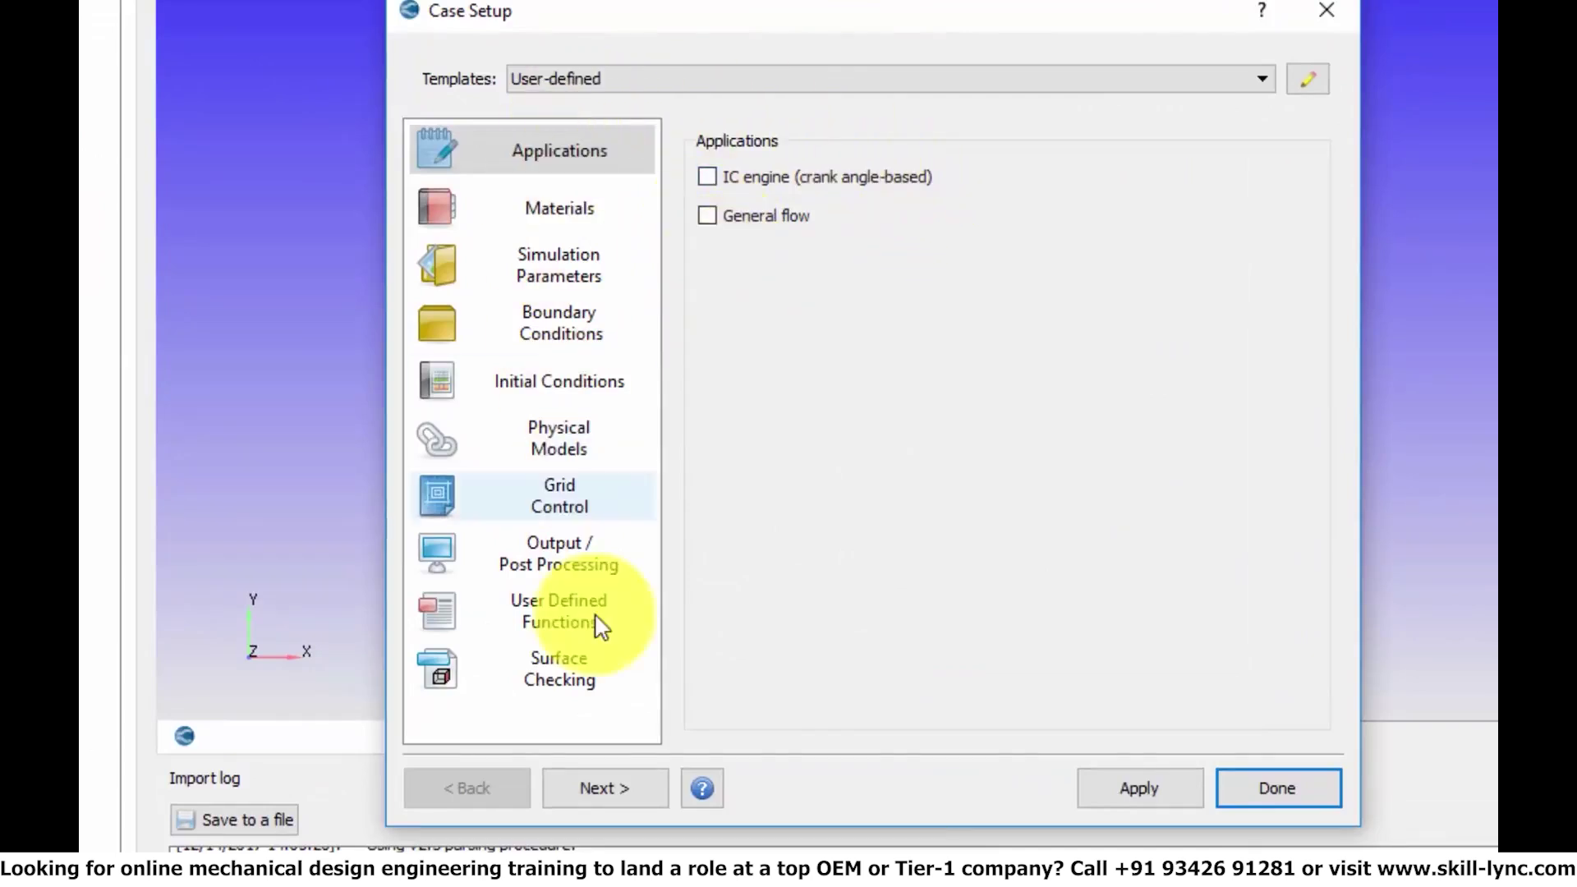
click(577, 219)
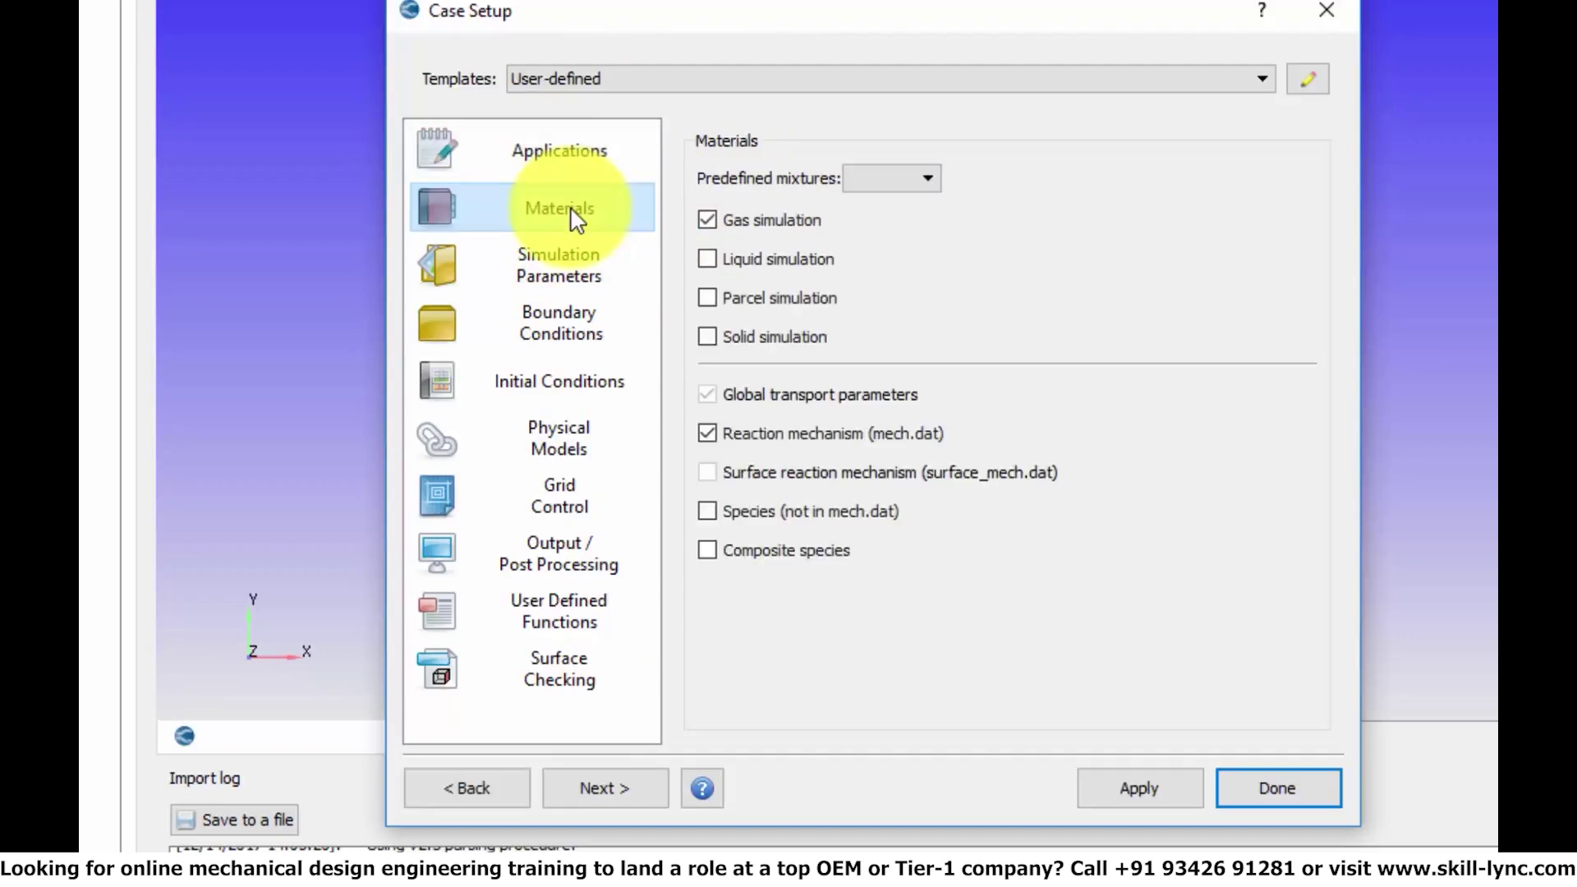
click(593, 283)
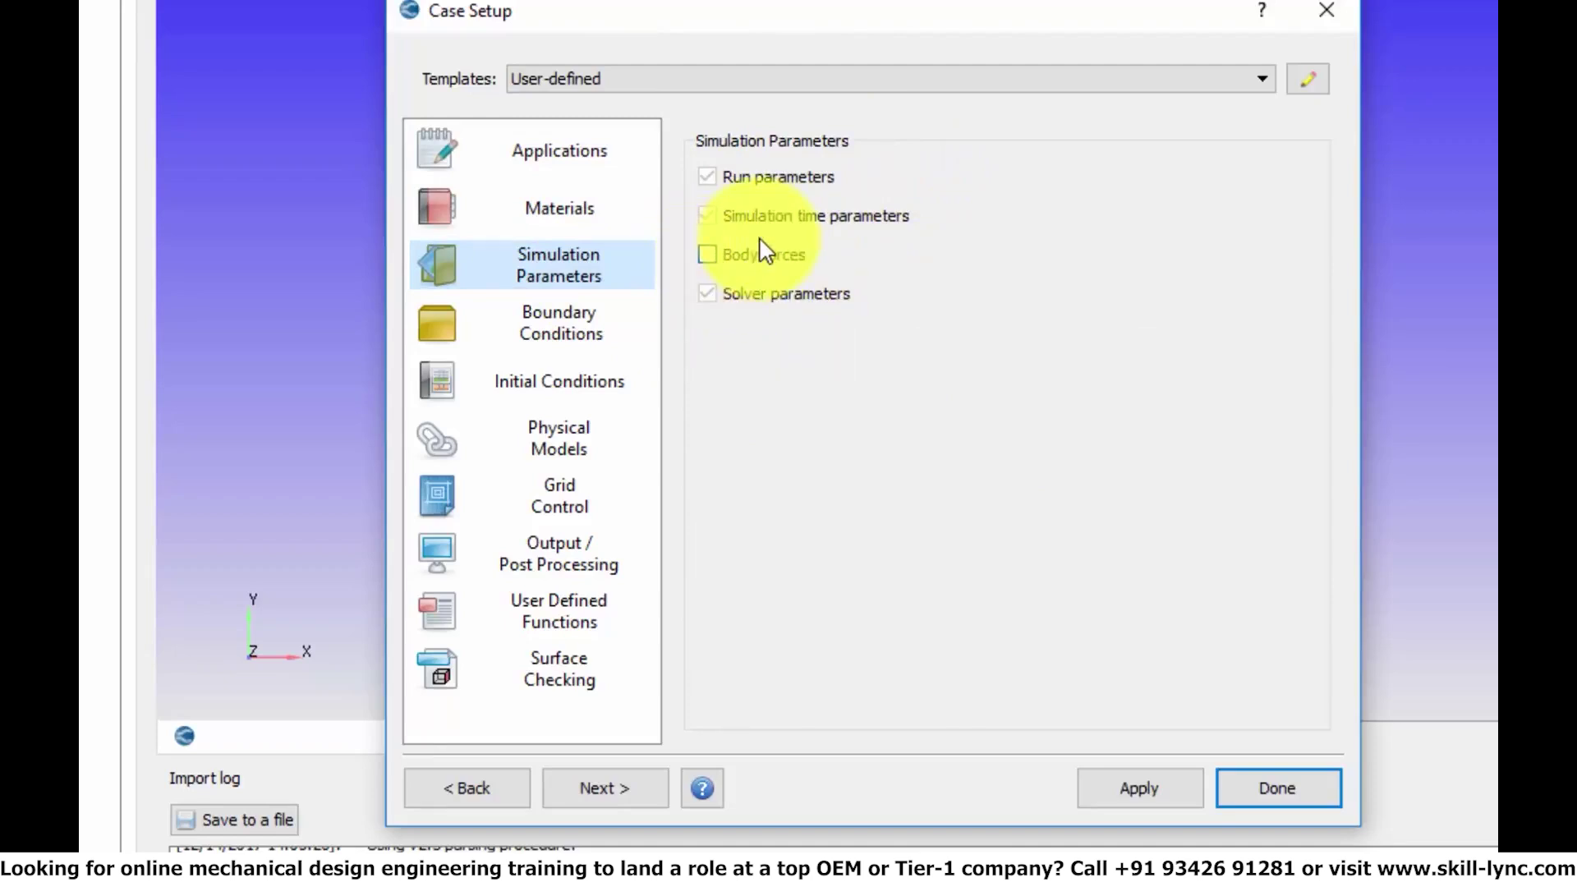
click(563, 337)
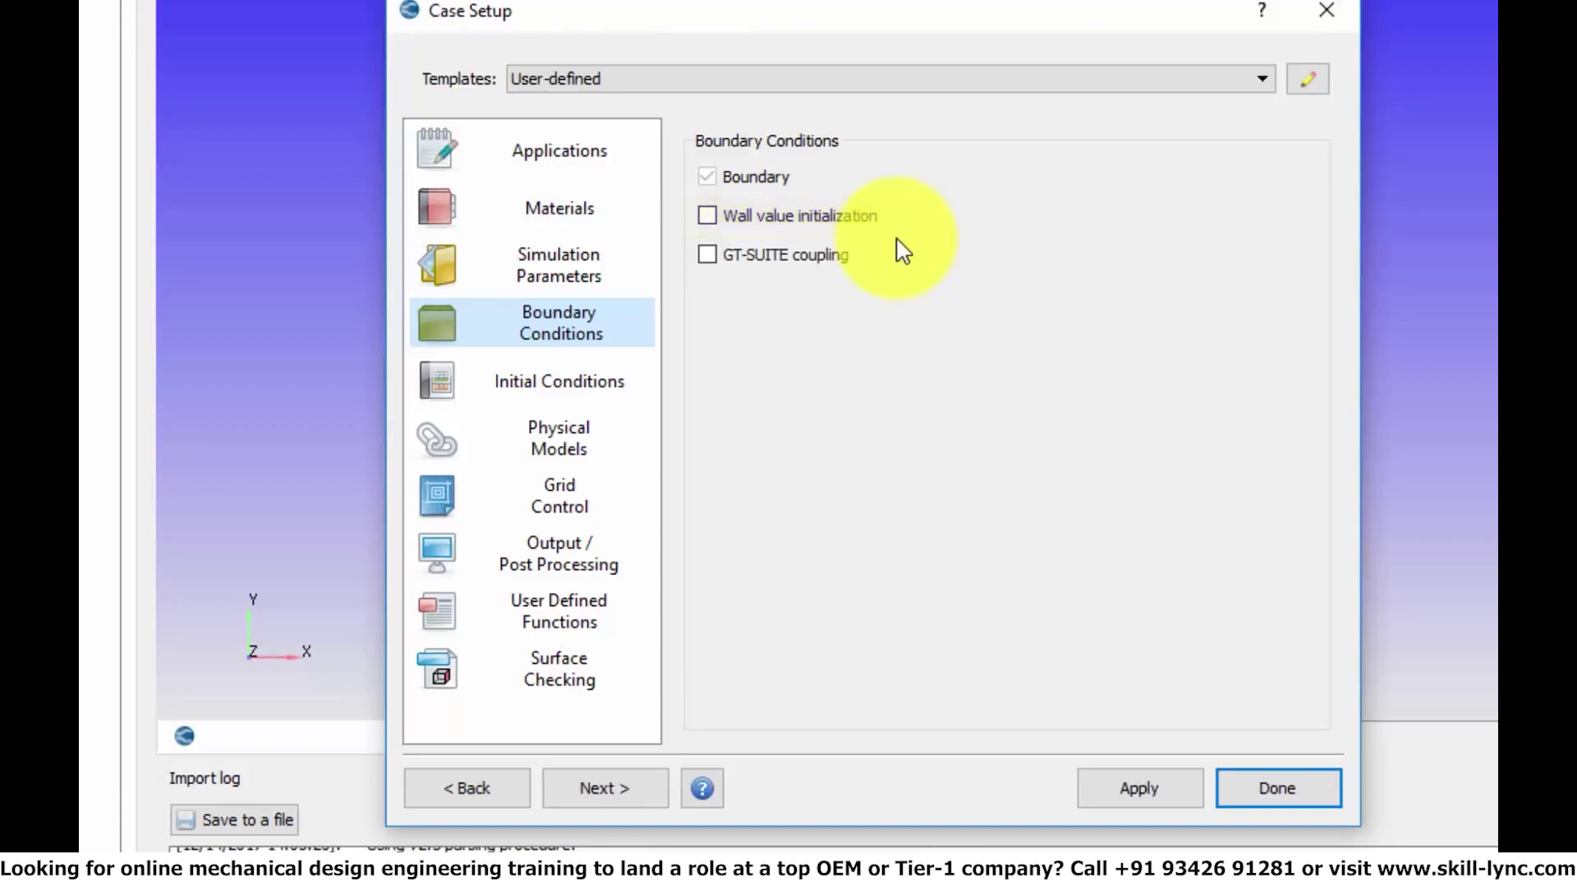
click(611, 389)
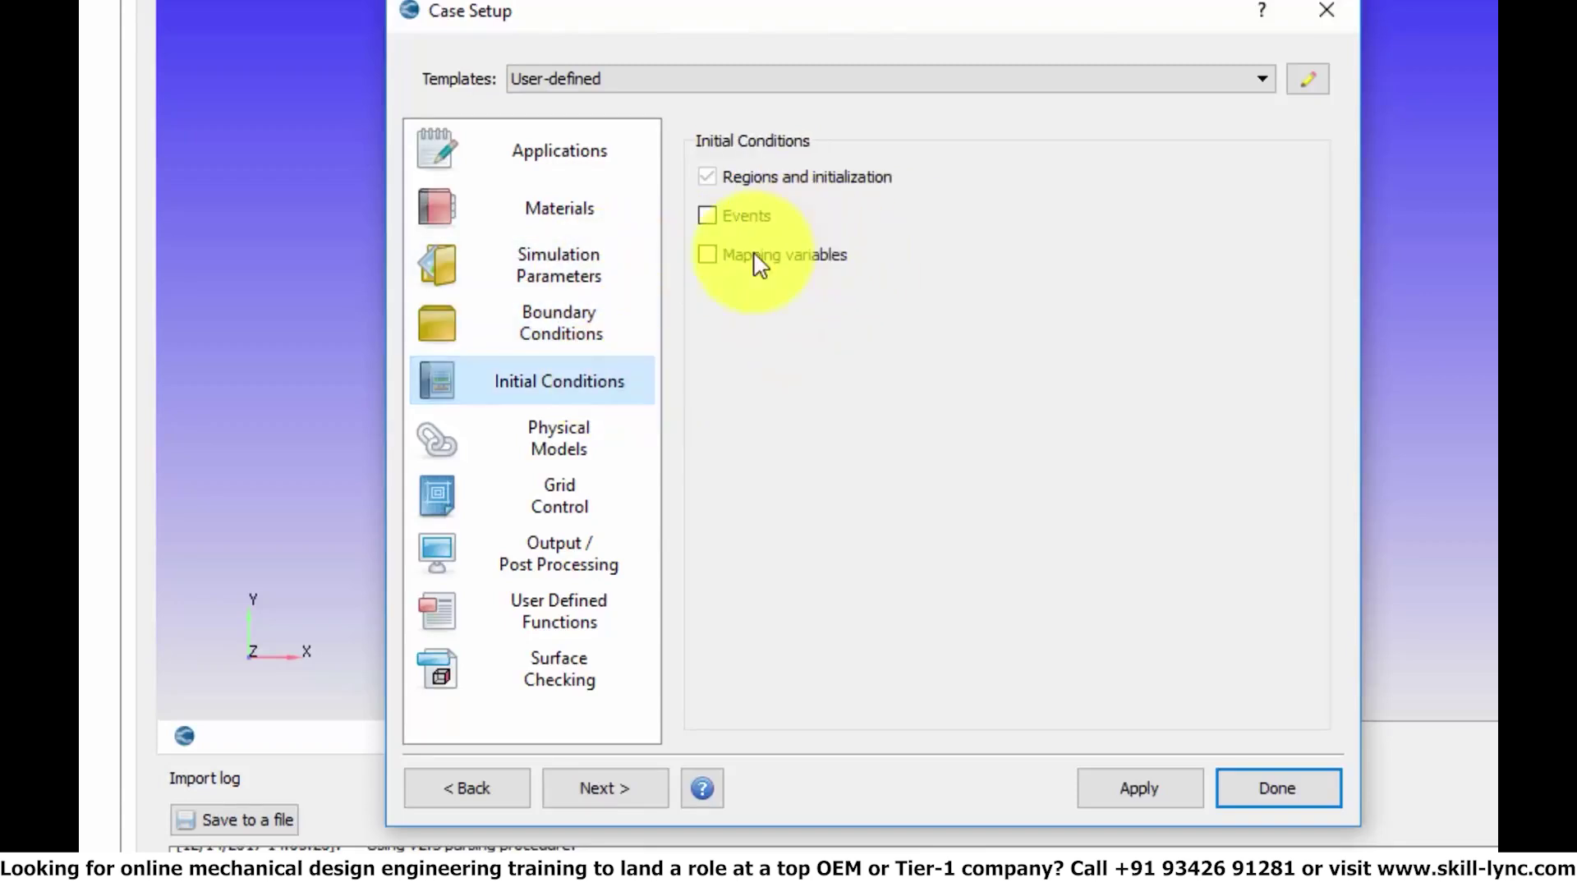
mouse_move(739, 197)
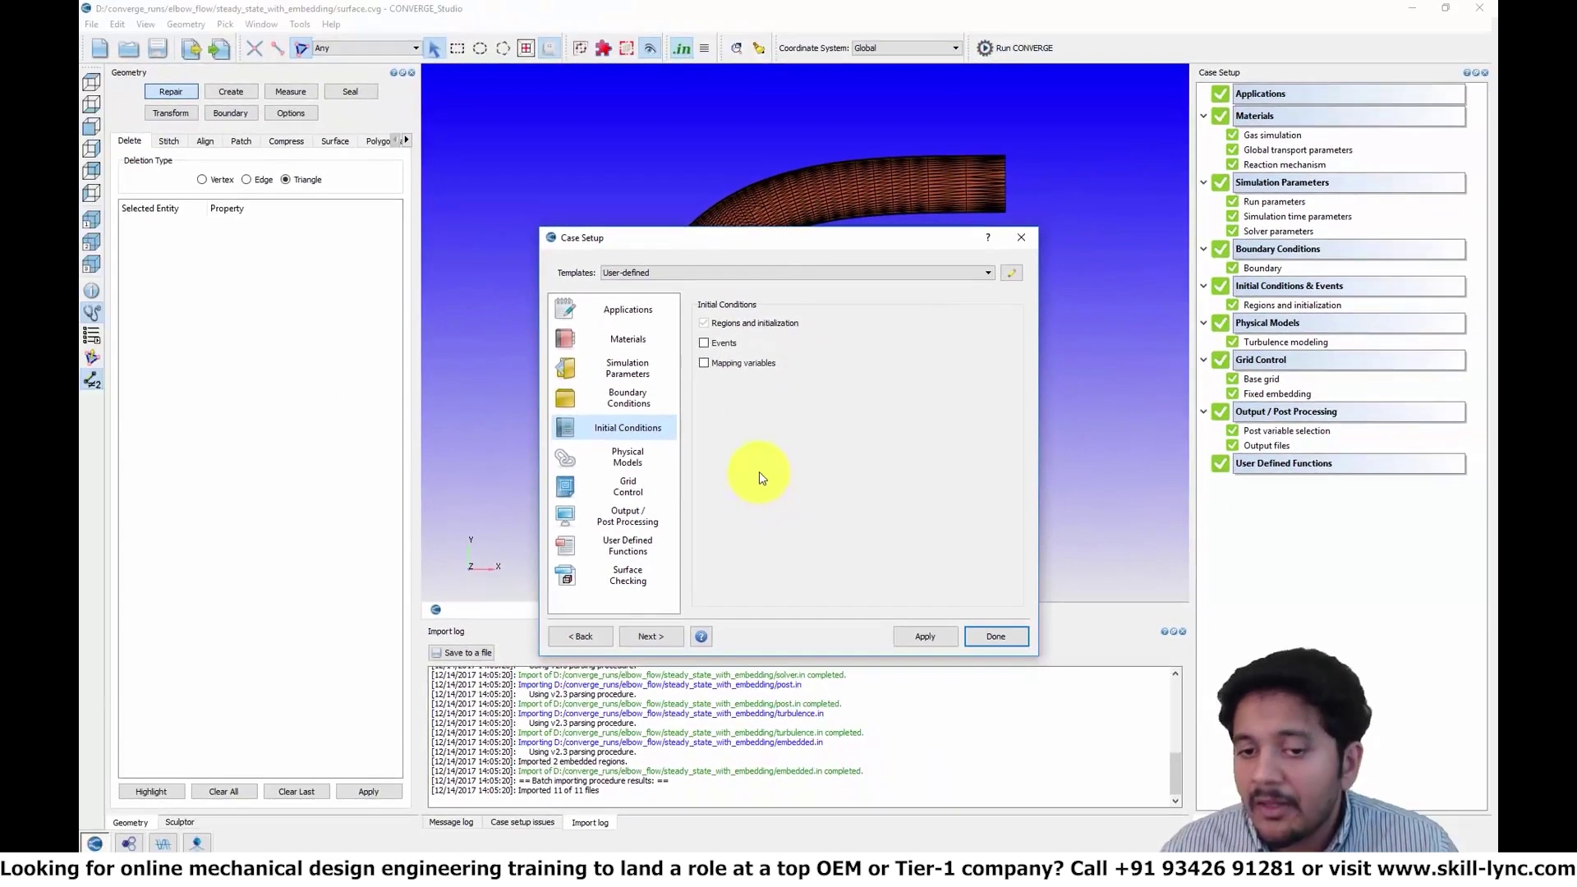
mouse_move(749, 344)
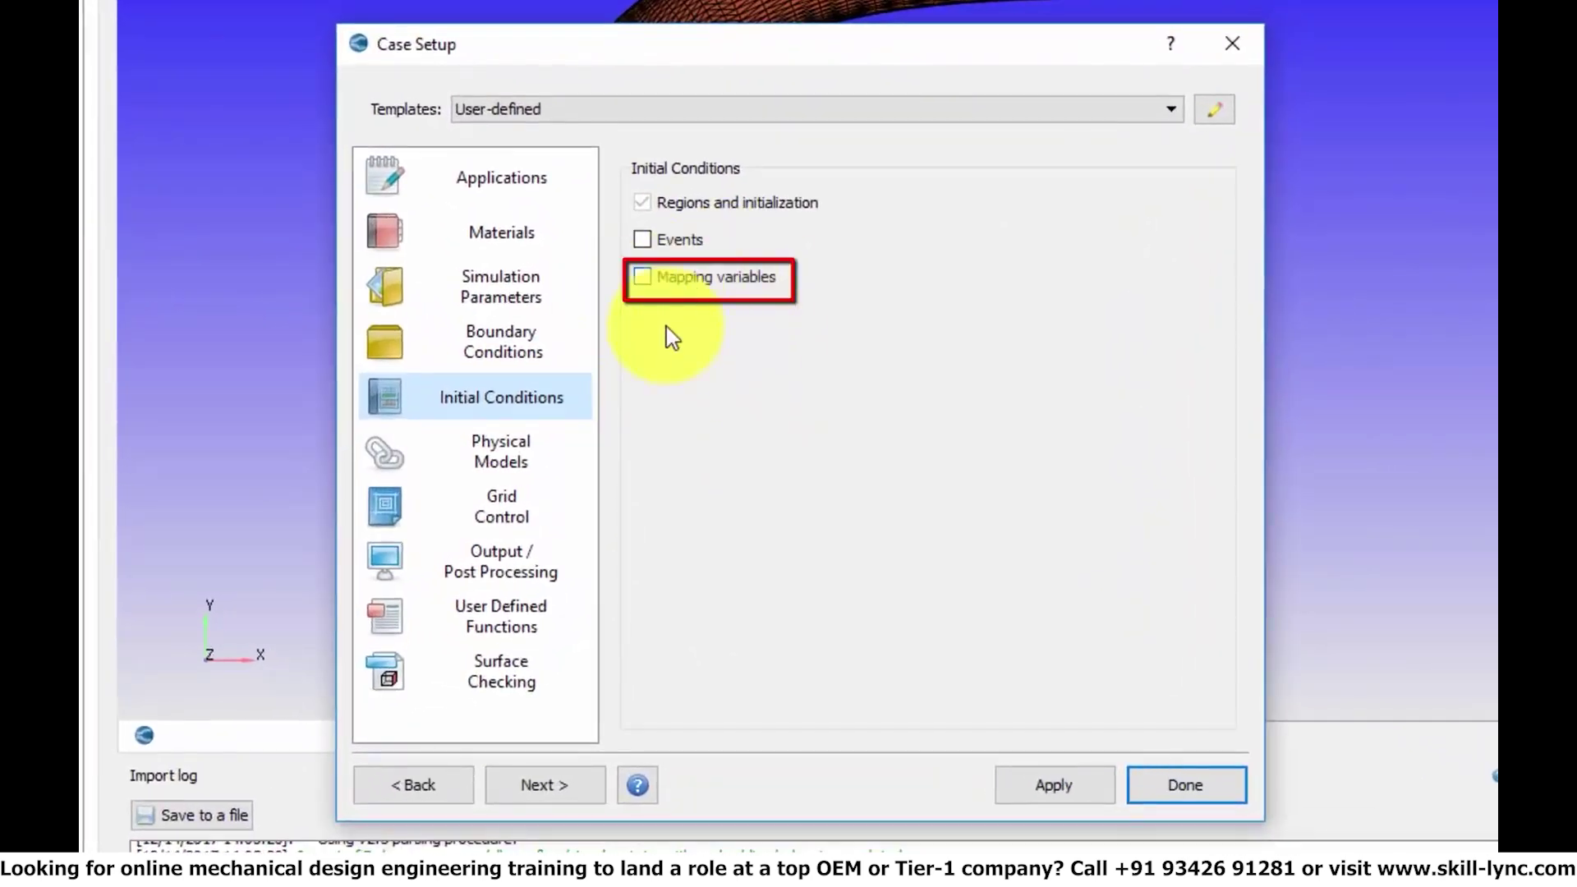
Review the case setup options for physical models, grid control, output, user defined functions and surface checking, and close the case setup dialog.
click(515, 450)
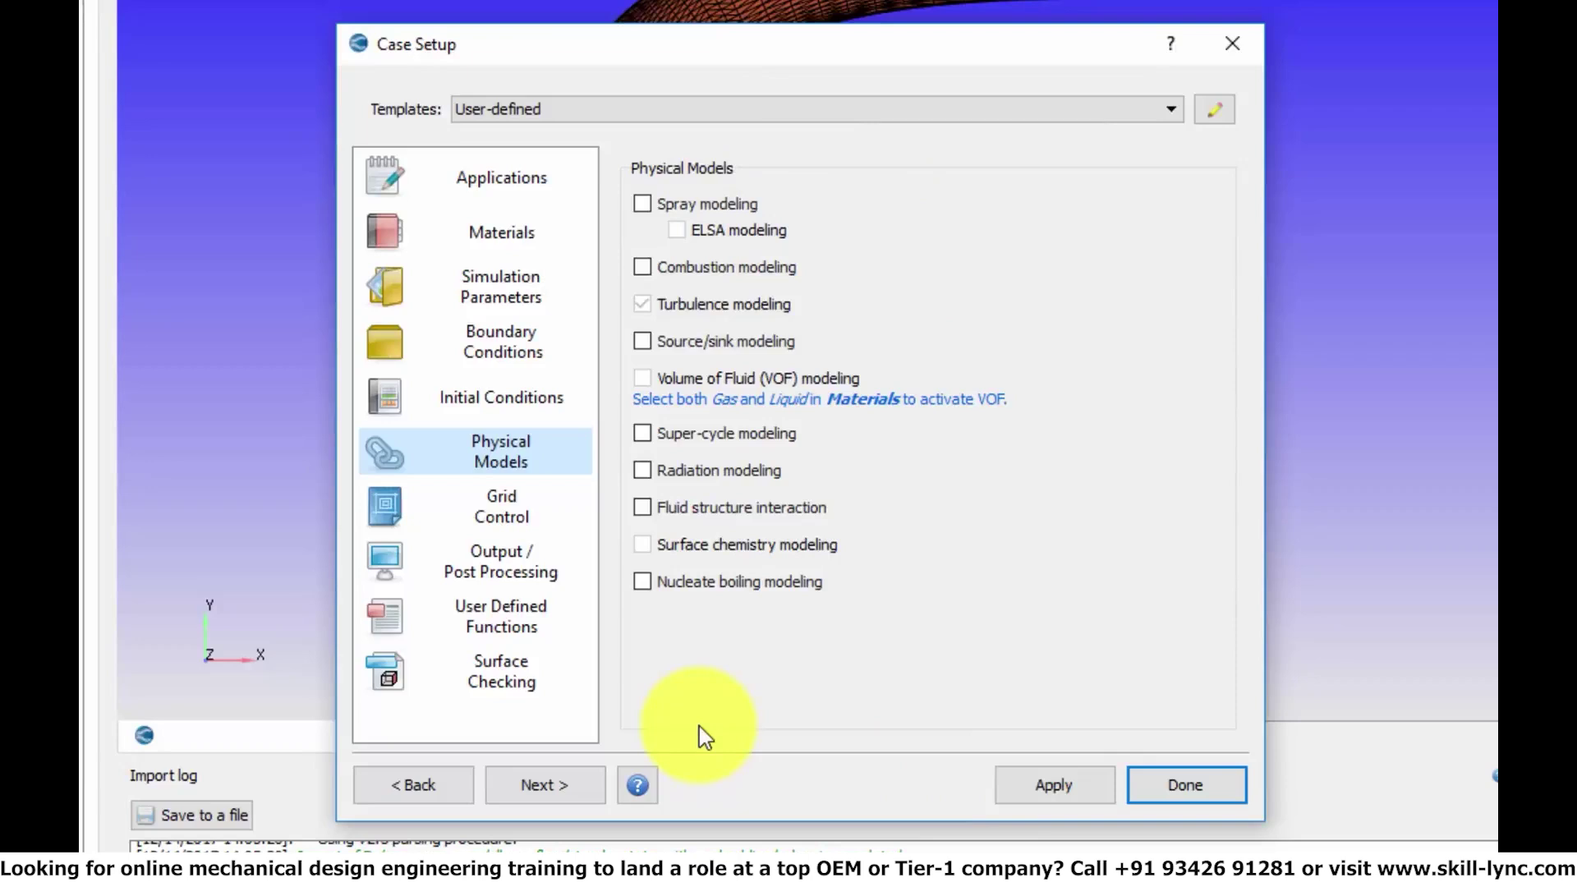
click(527, 519)
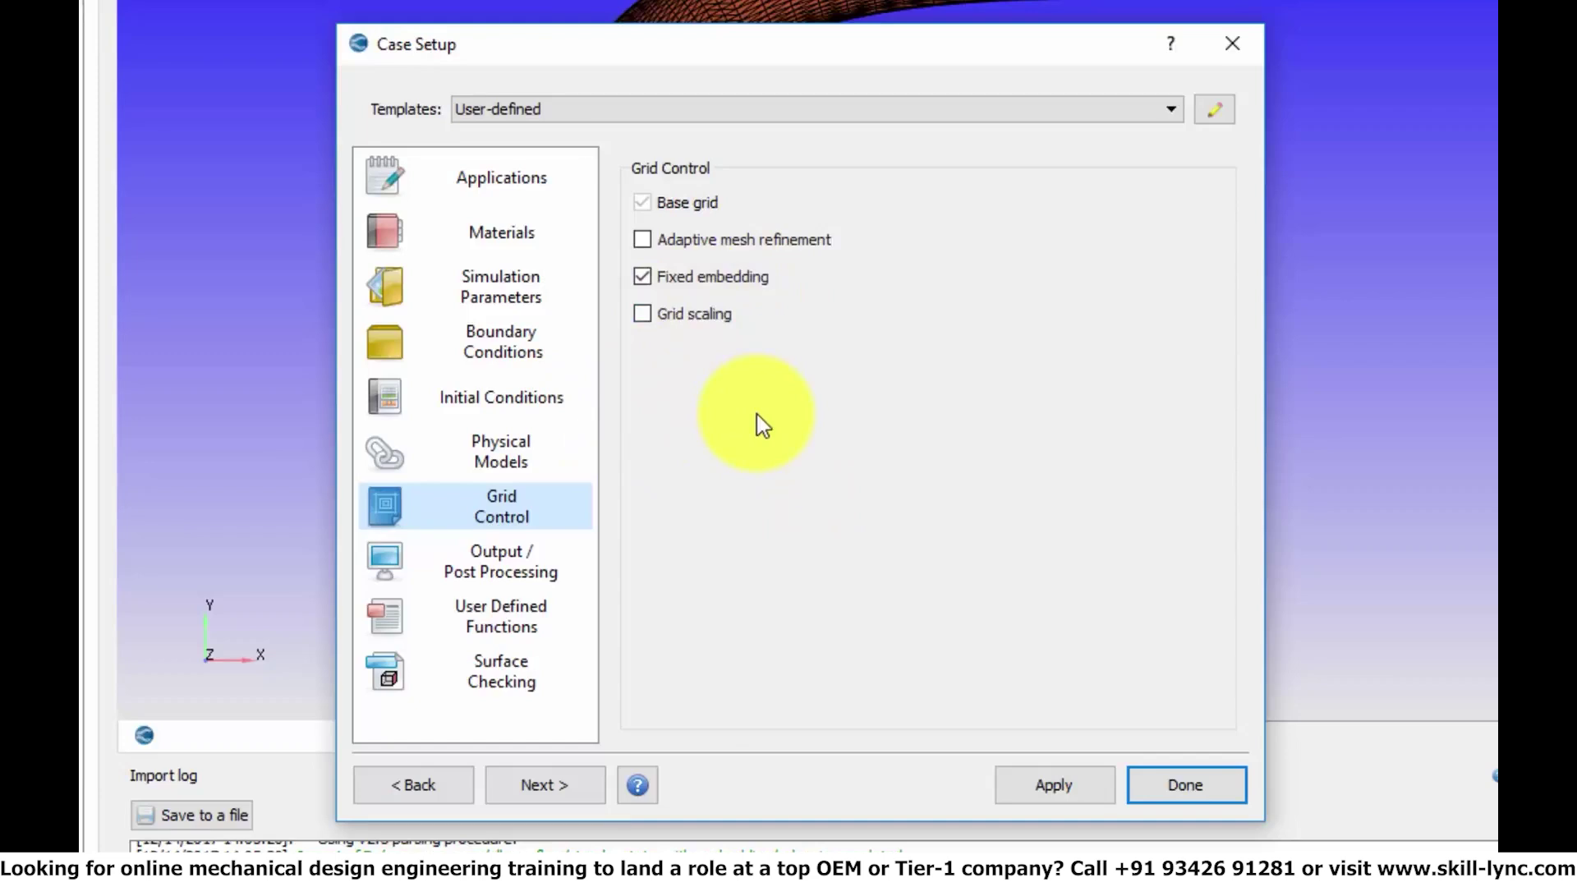
click(546, 575)
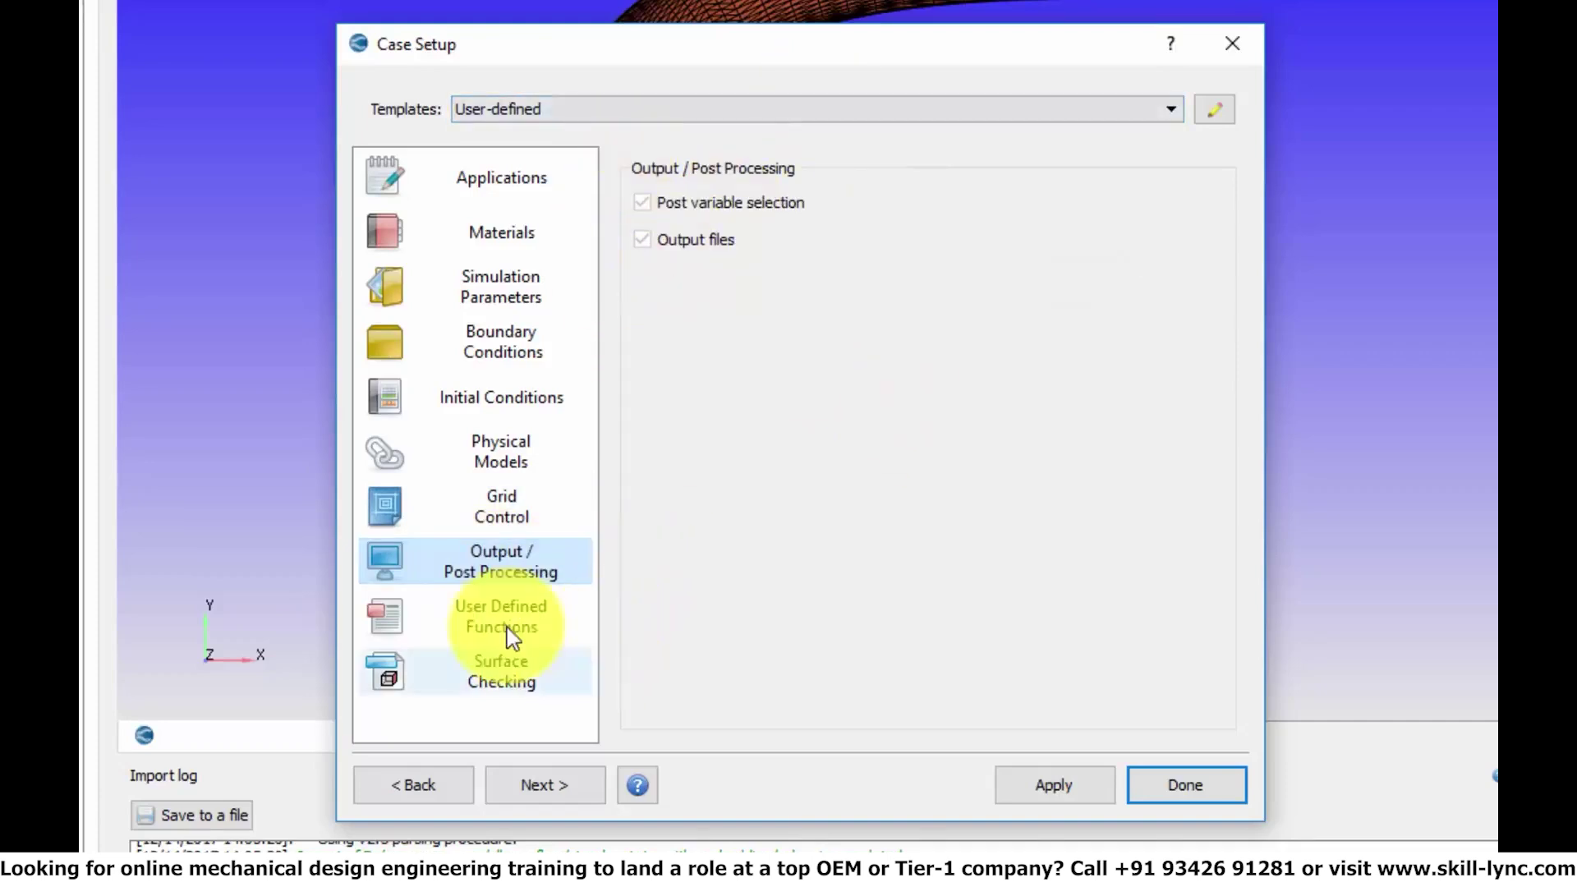
click(465, 617)
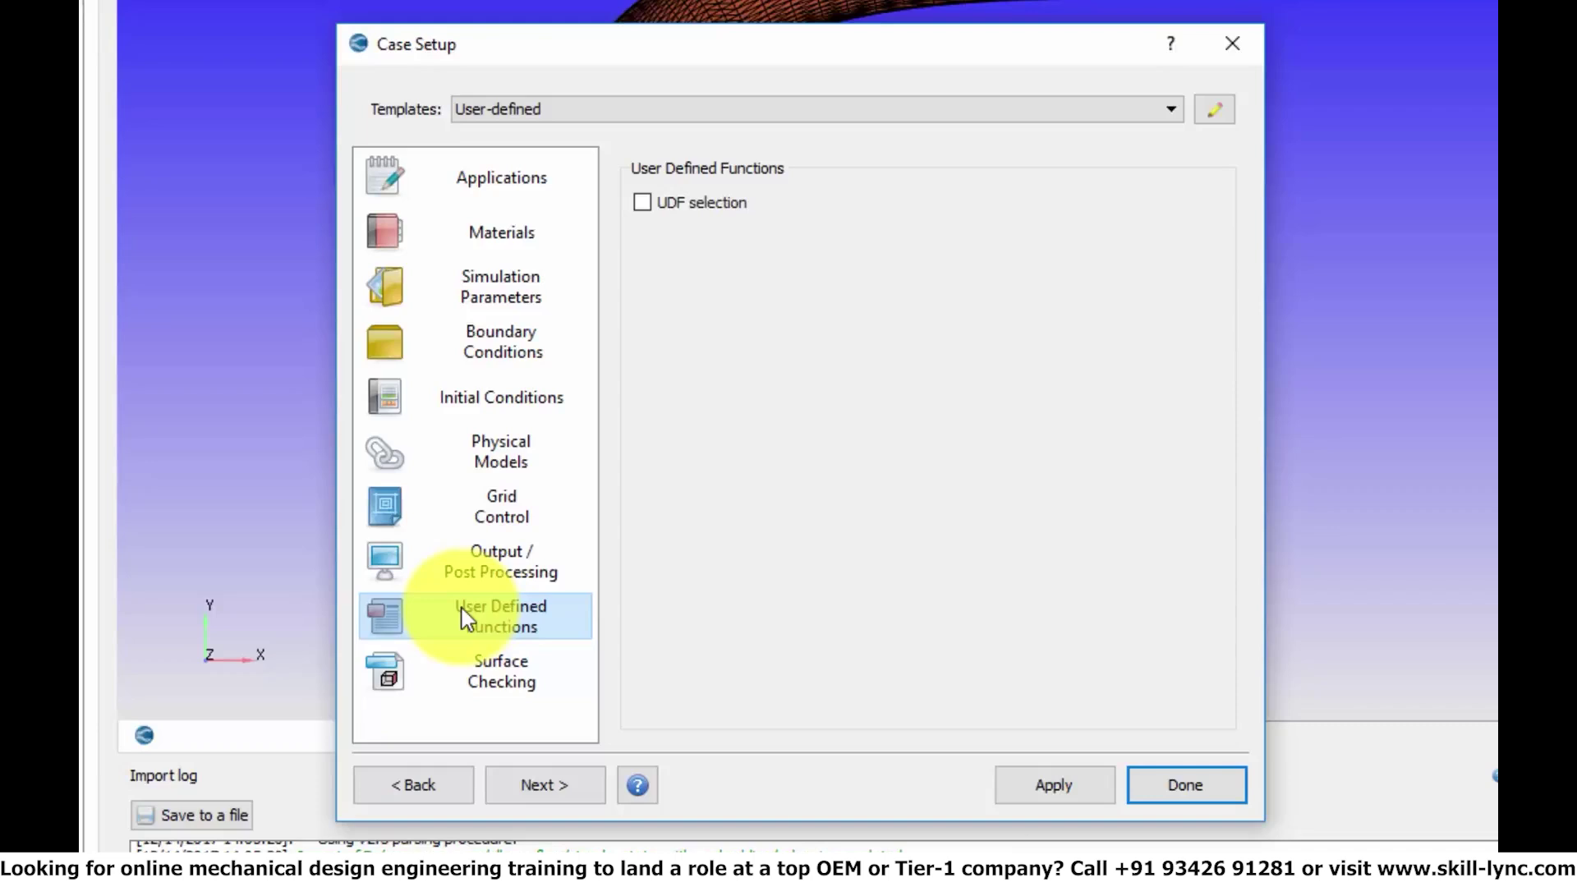
click(499, 665)
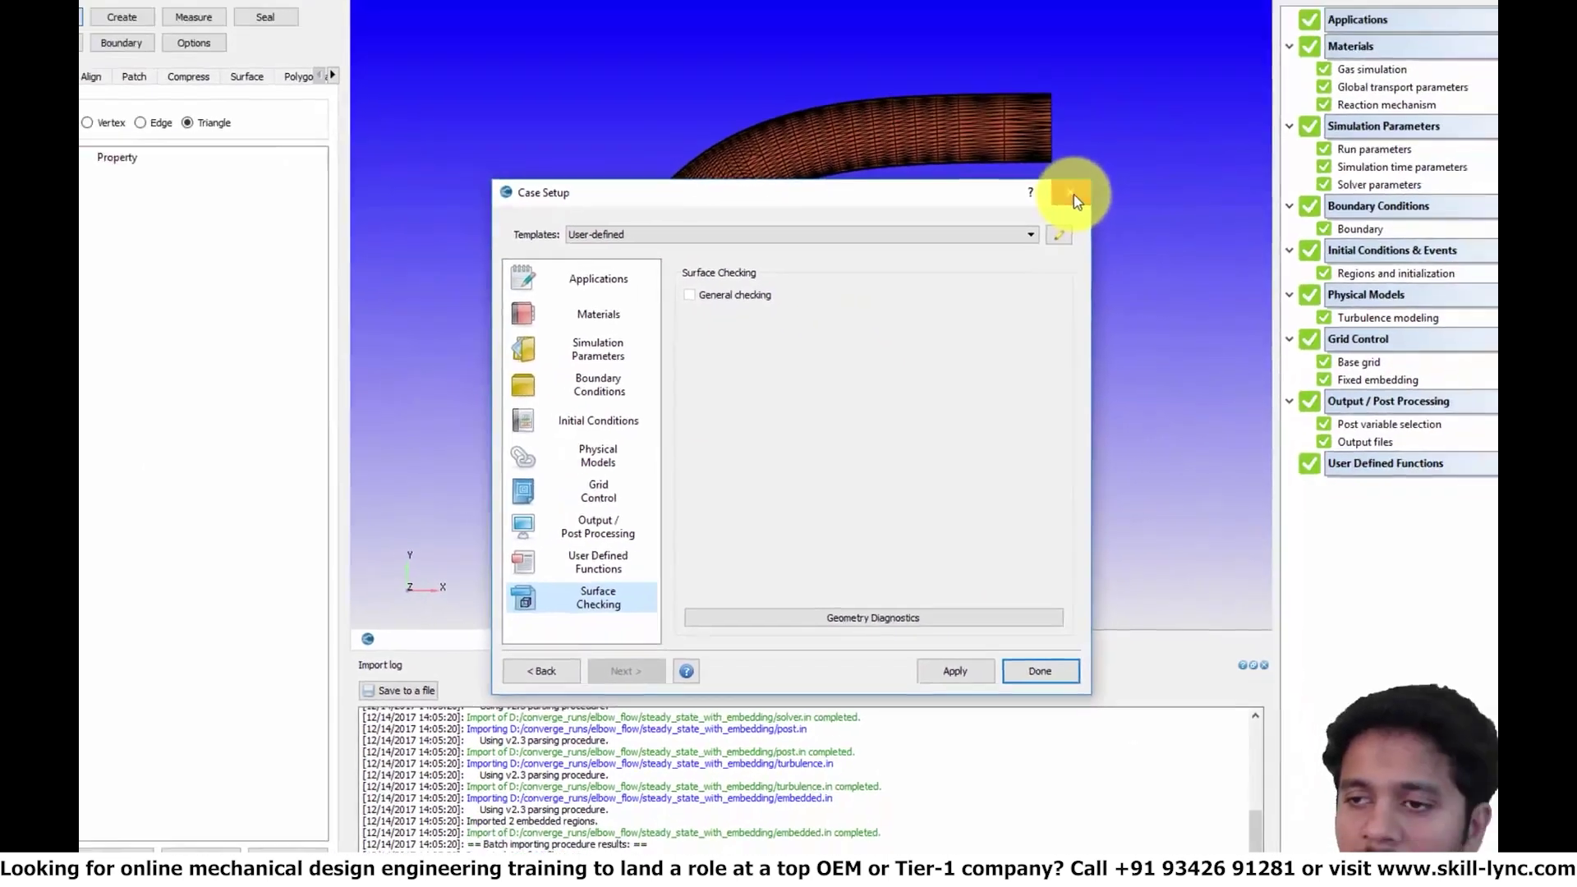
click(1233, 45)
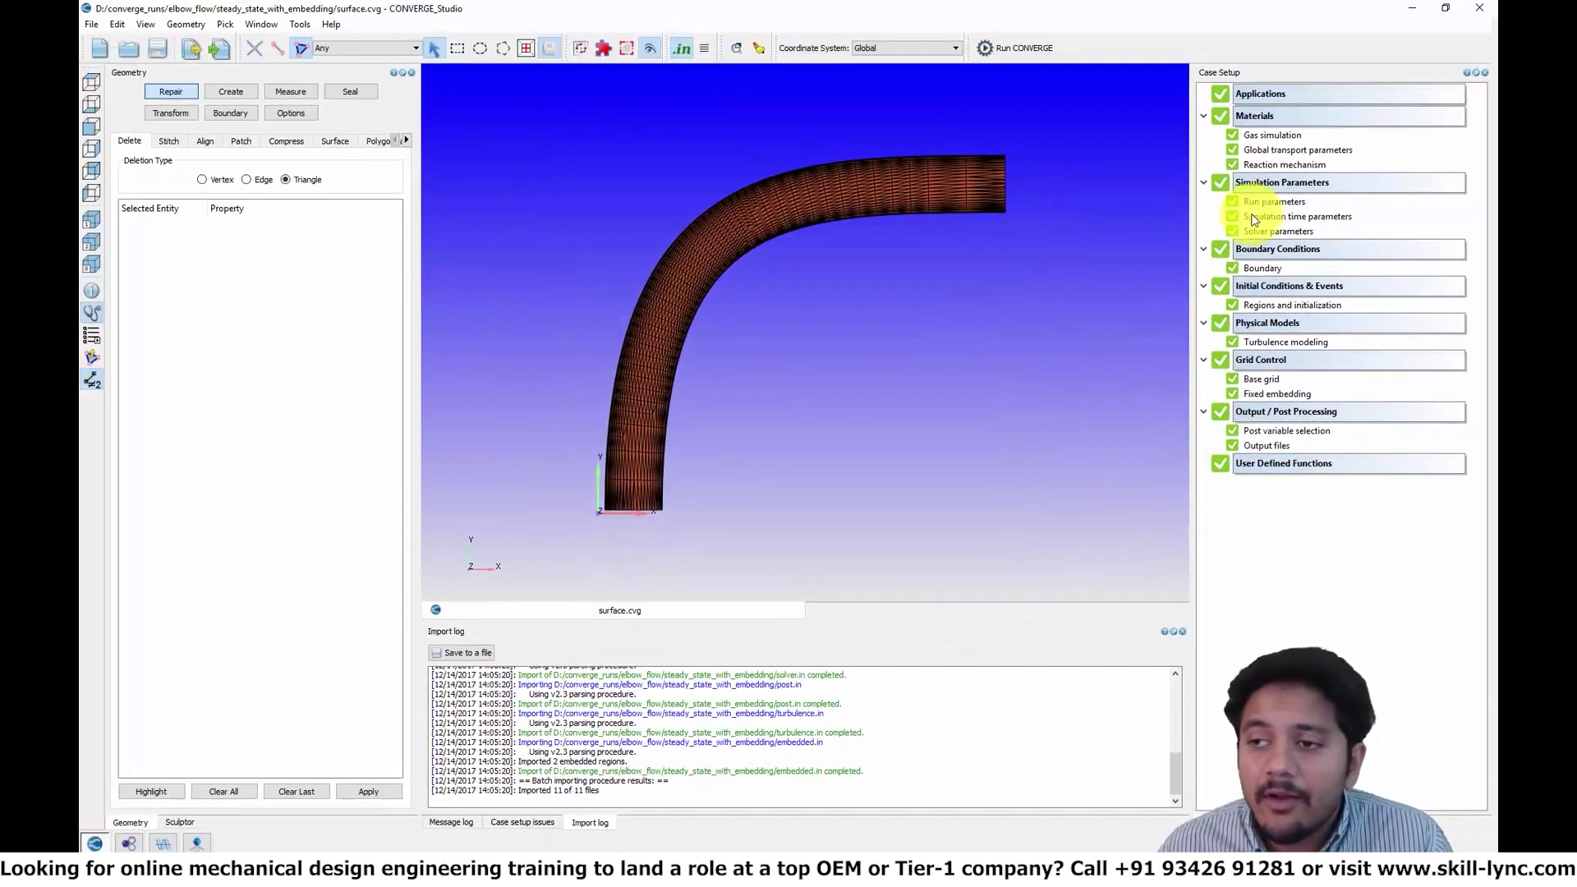
Open the gas simulation settings, try the Ideal gas equation of state and set it back to Redlich-Kwong.
double_click(1272, 135)
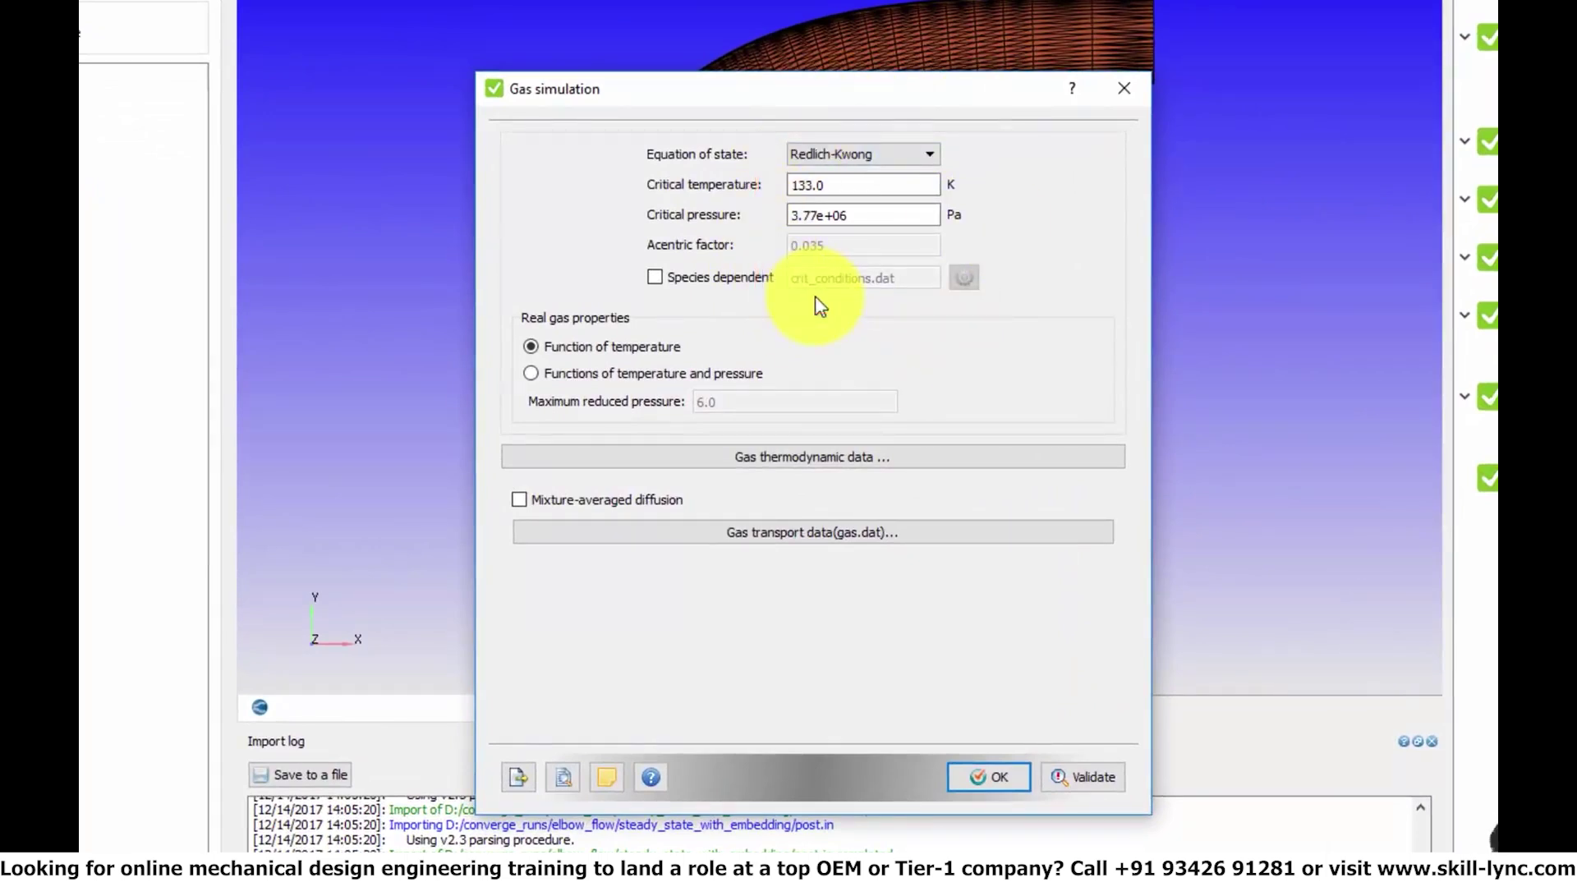
click(831, 173)
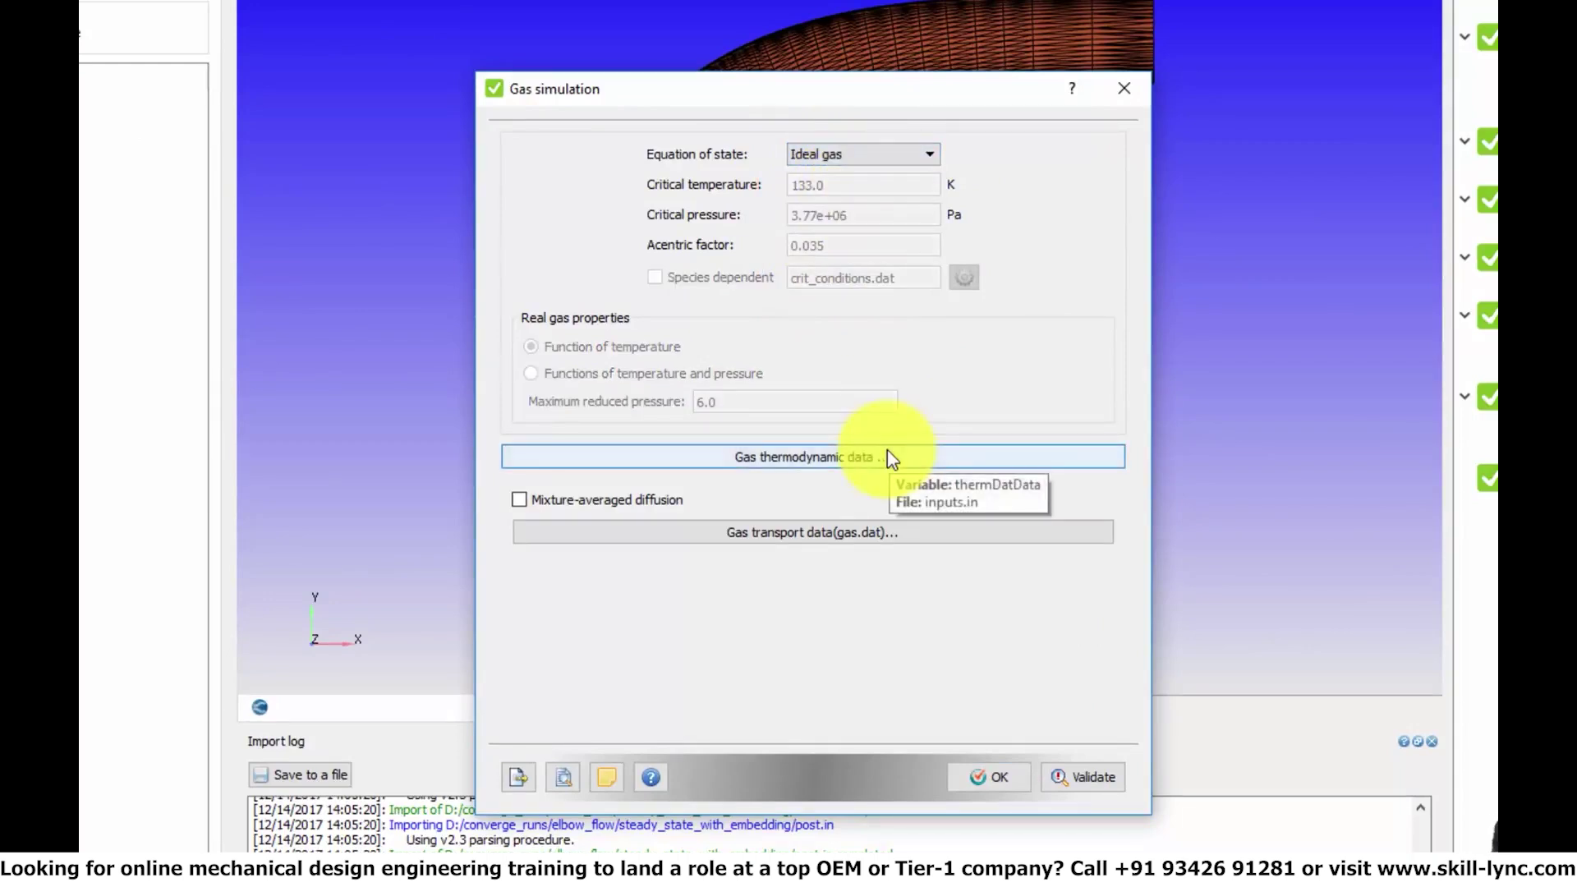
click(850, 158)
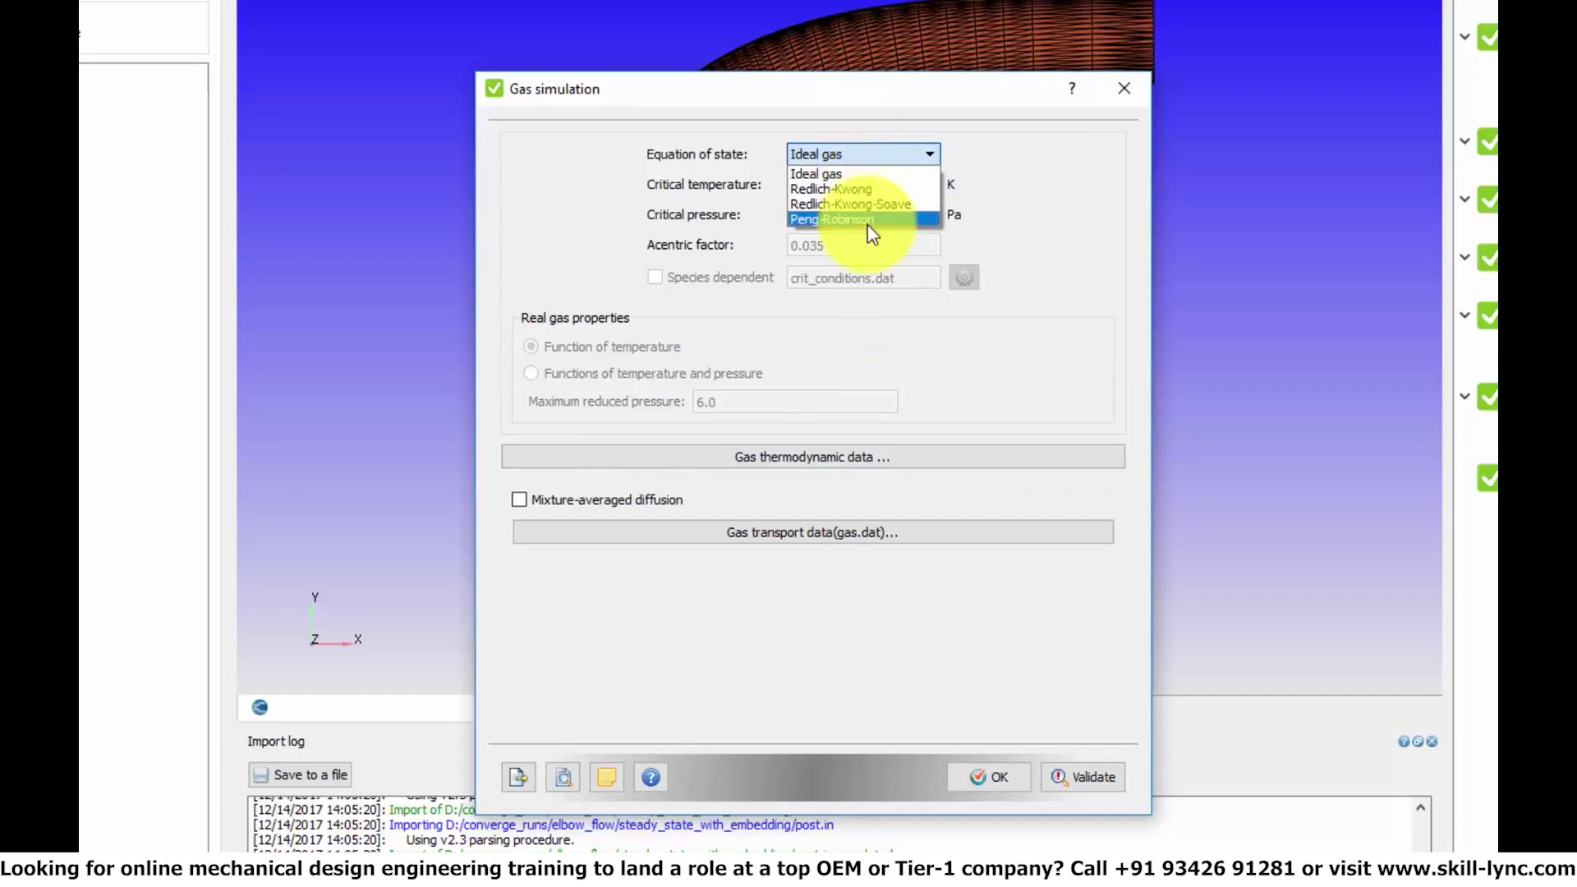
click(877, 190)
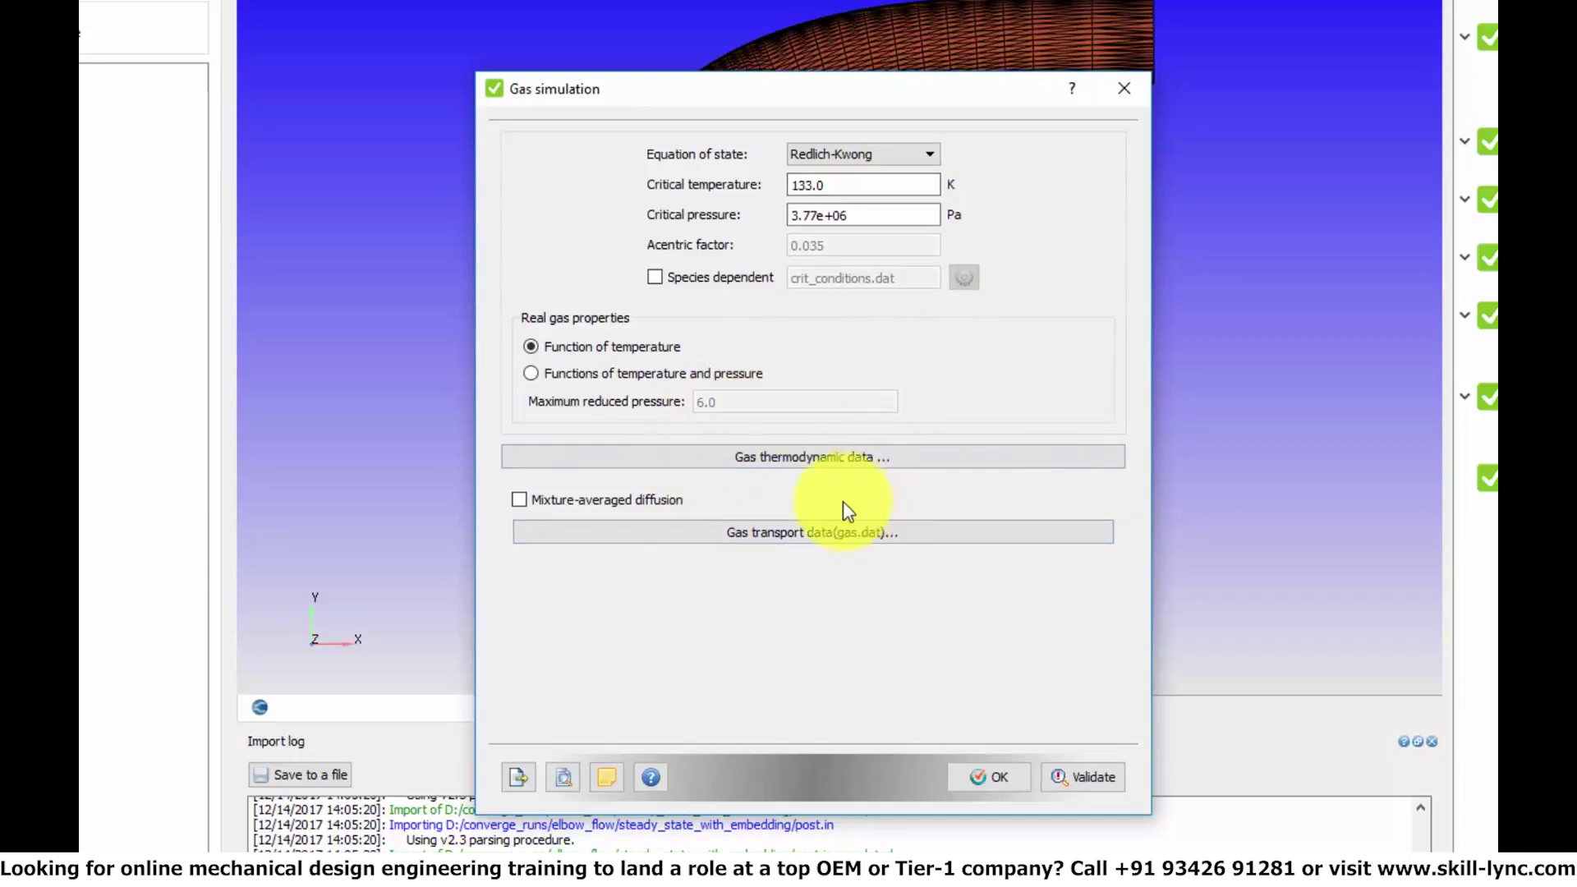
Open the gas thermodynamic data and view the thermodynamic property plot of species A-AC5H10O.
click(809, 458)
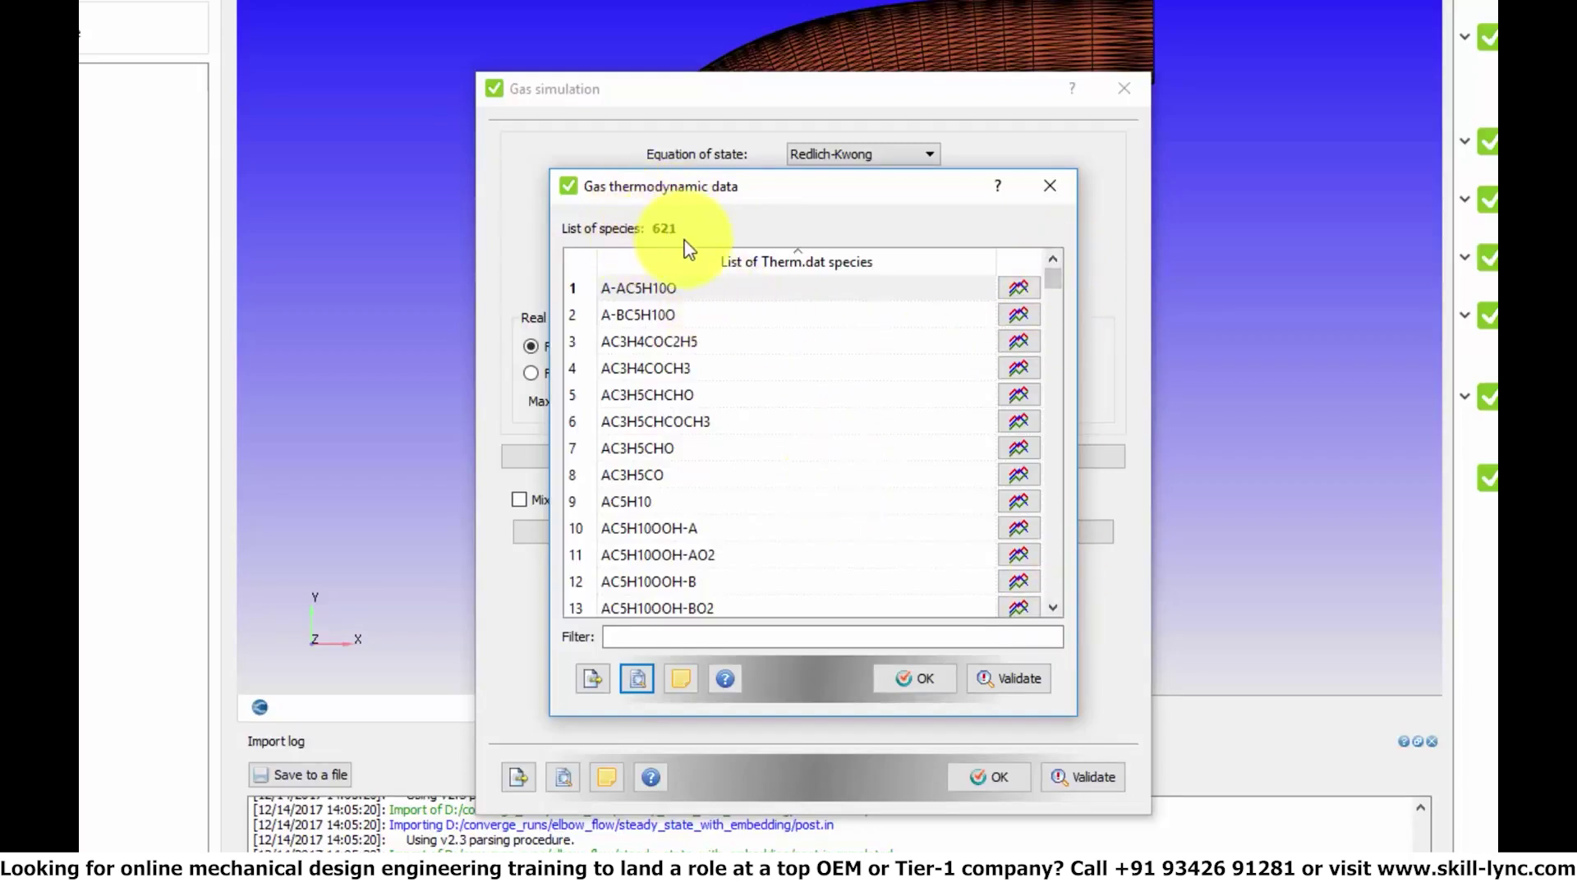
click(1018, 287)
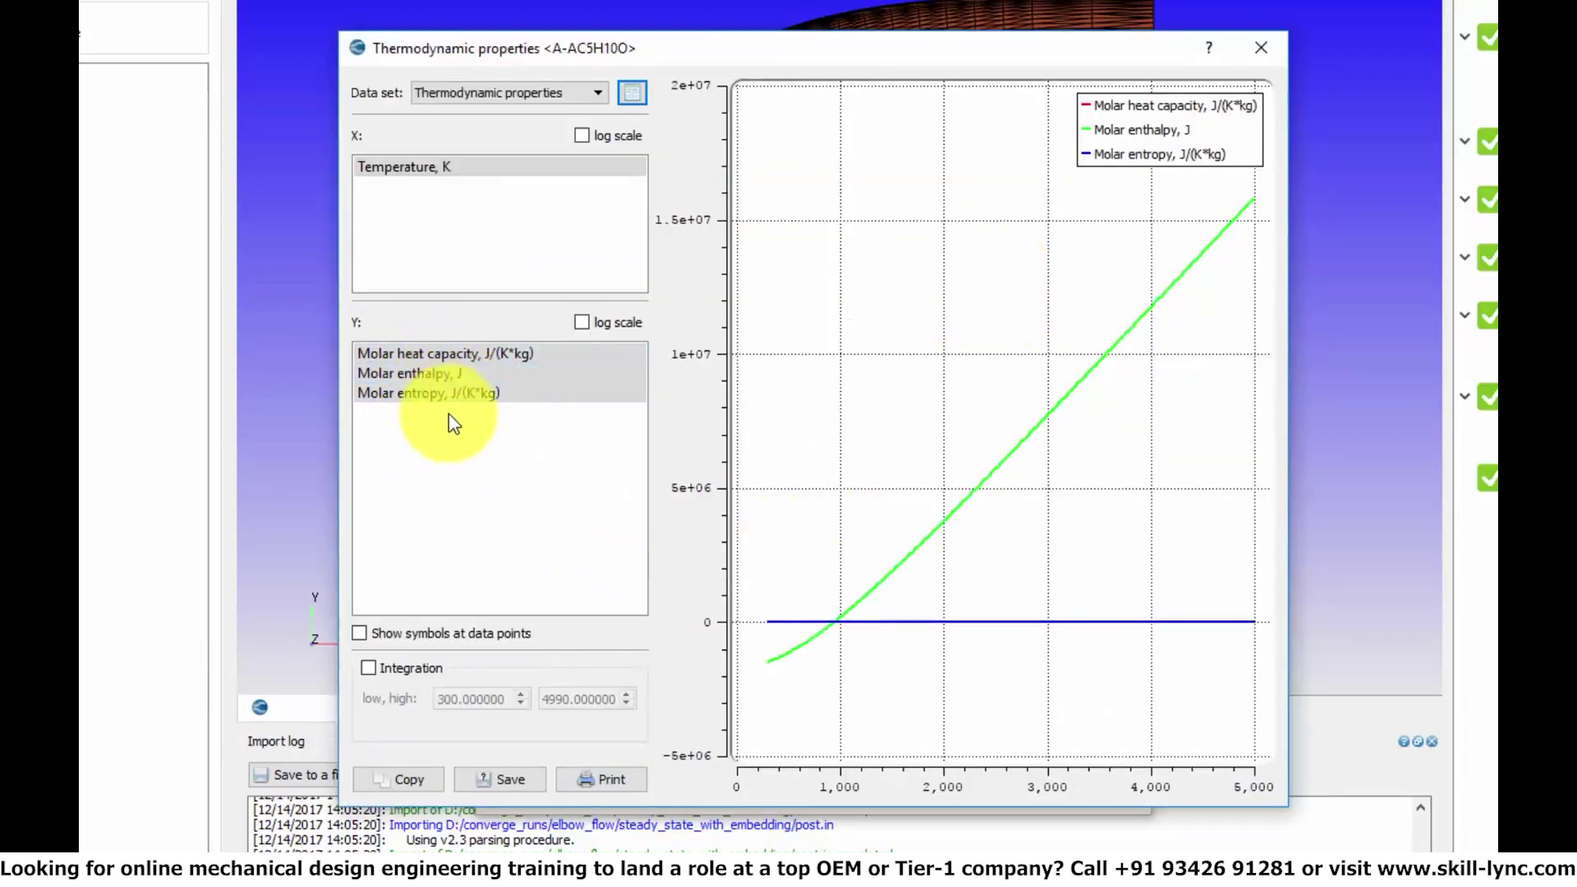
click(1260, 47)
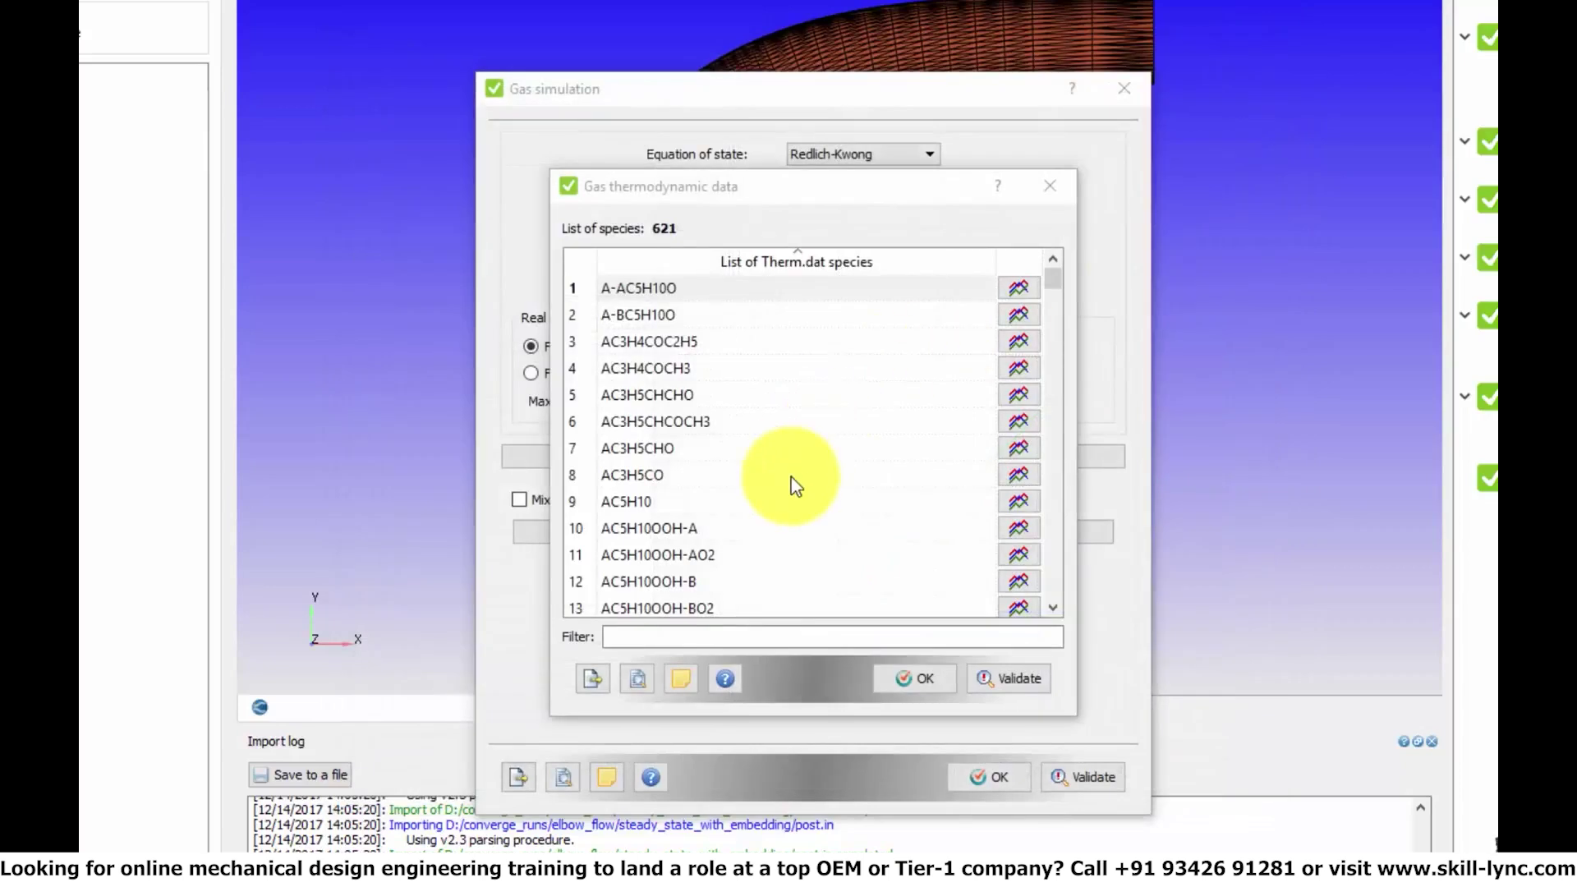
Find species HO2 in the thermodynamic data list, view its property plot, and close the thermodynamic data.
scroll(792, 482, down, 11)
drag(1053, 300, 1082, 499)
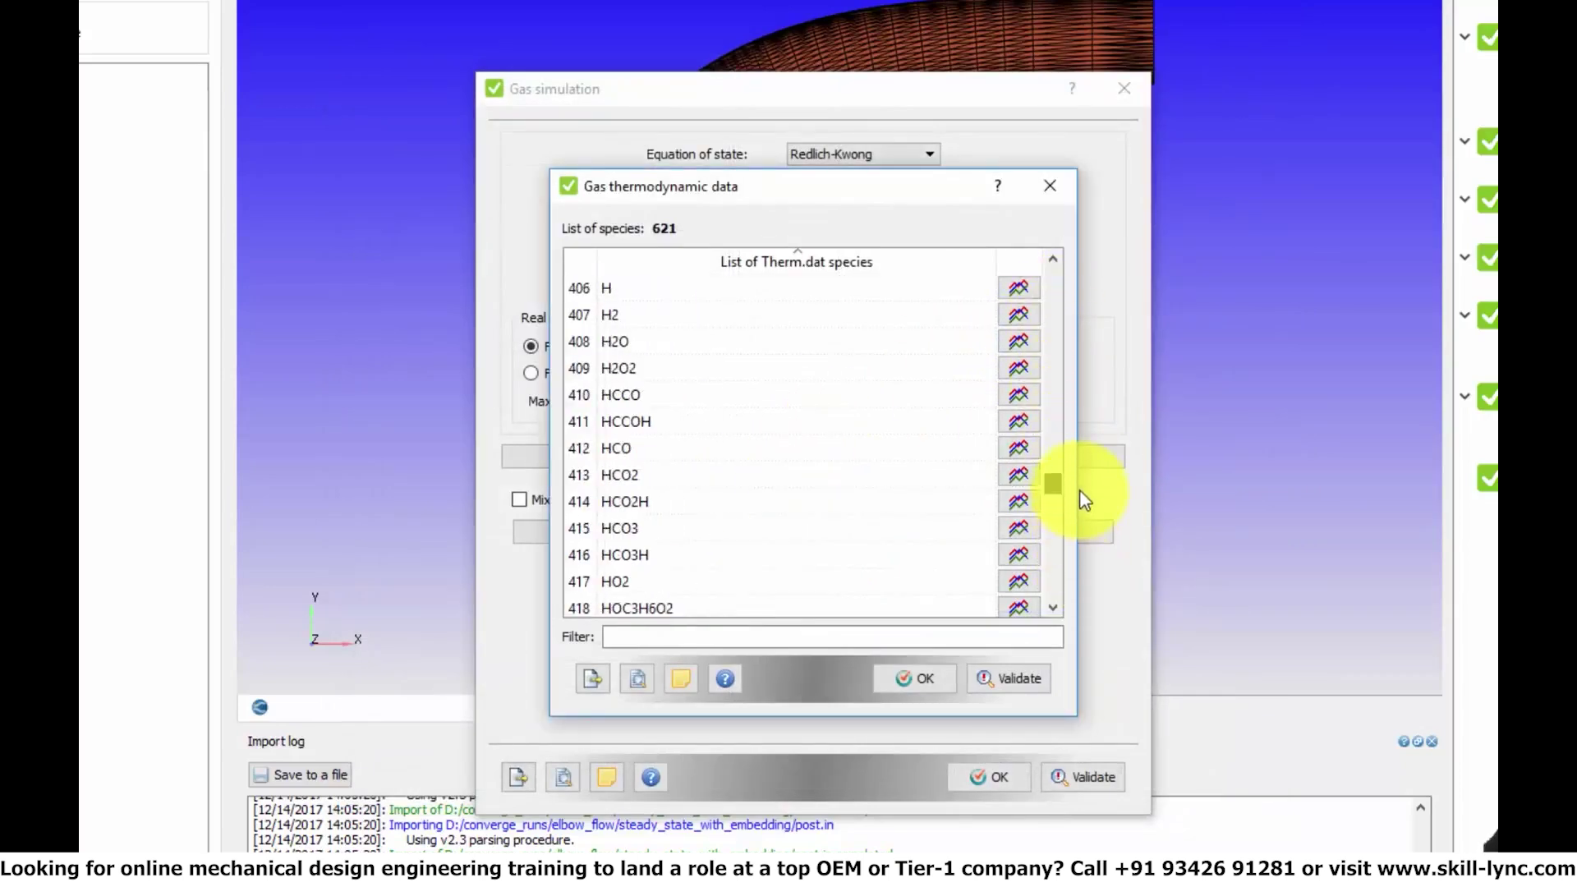
click(629, 581)
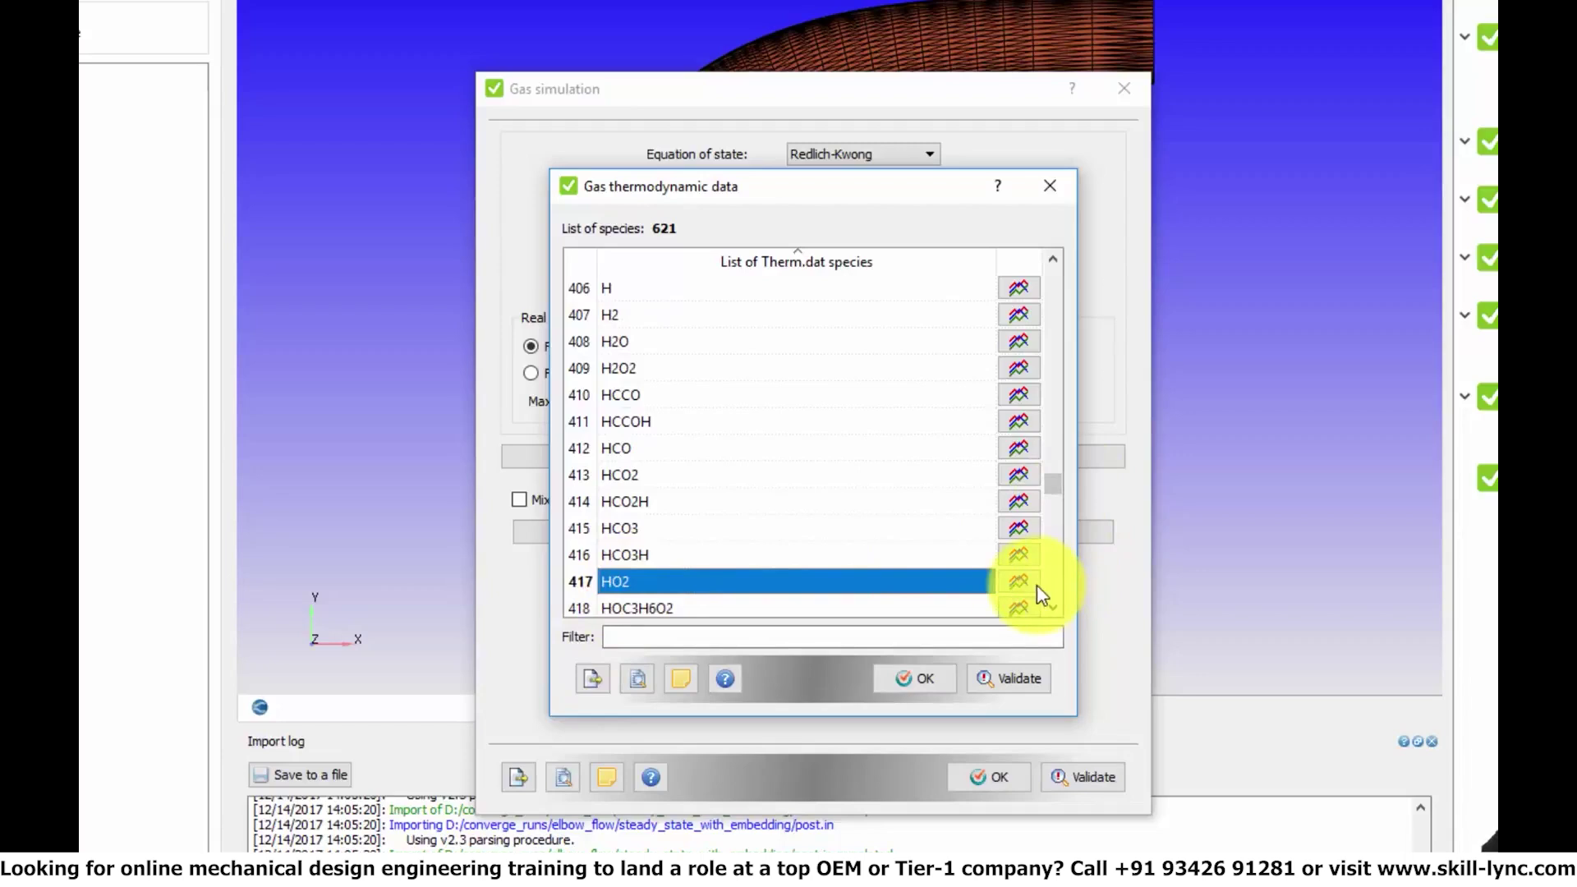
click(1036, 584)
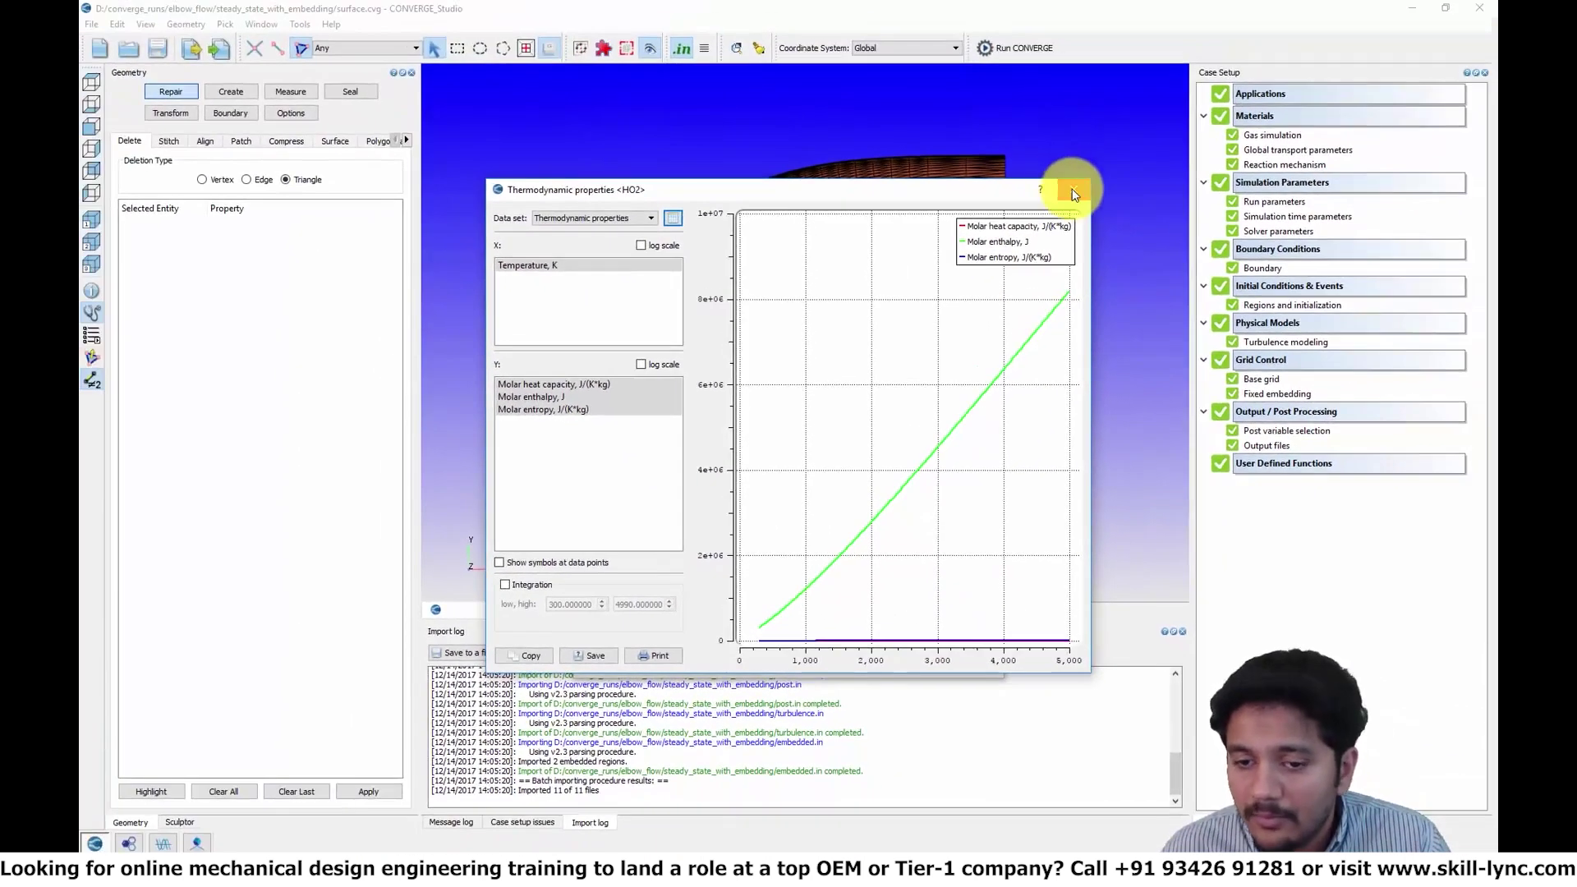
click(1230, 72)
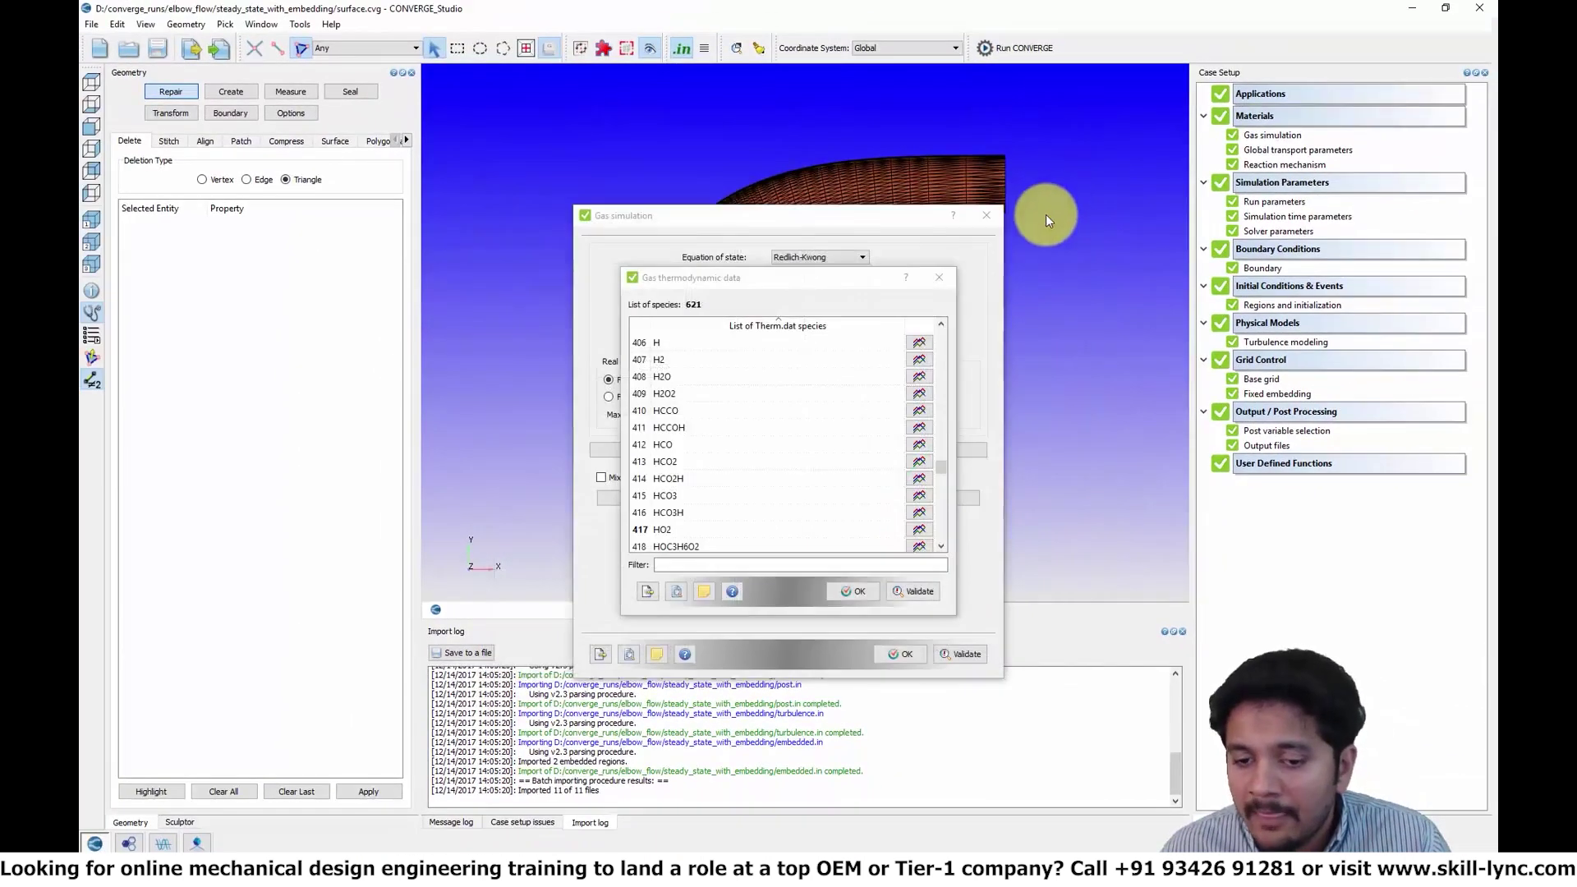
click(931, 280)
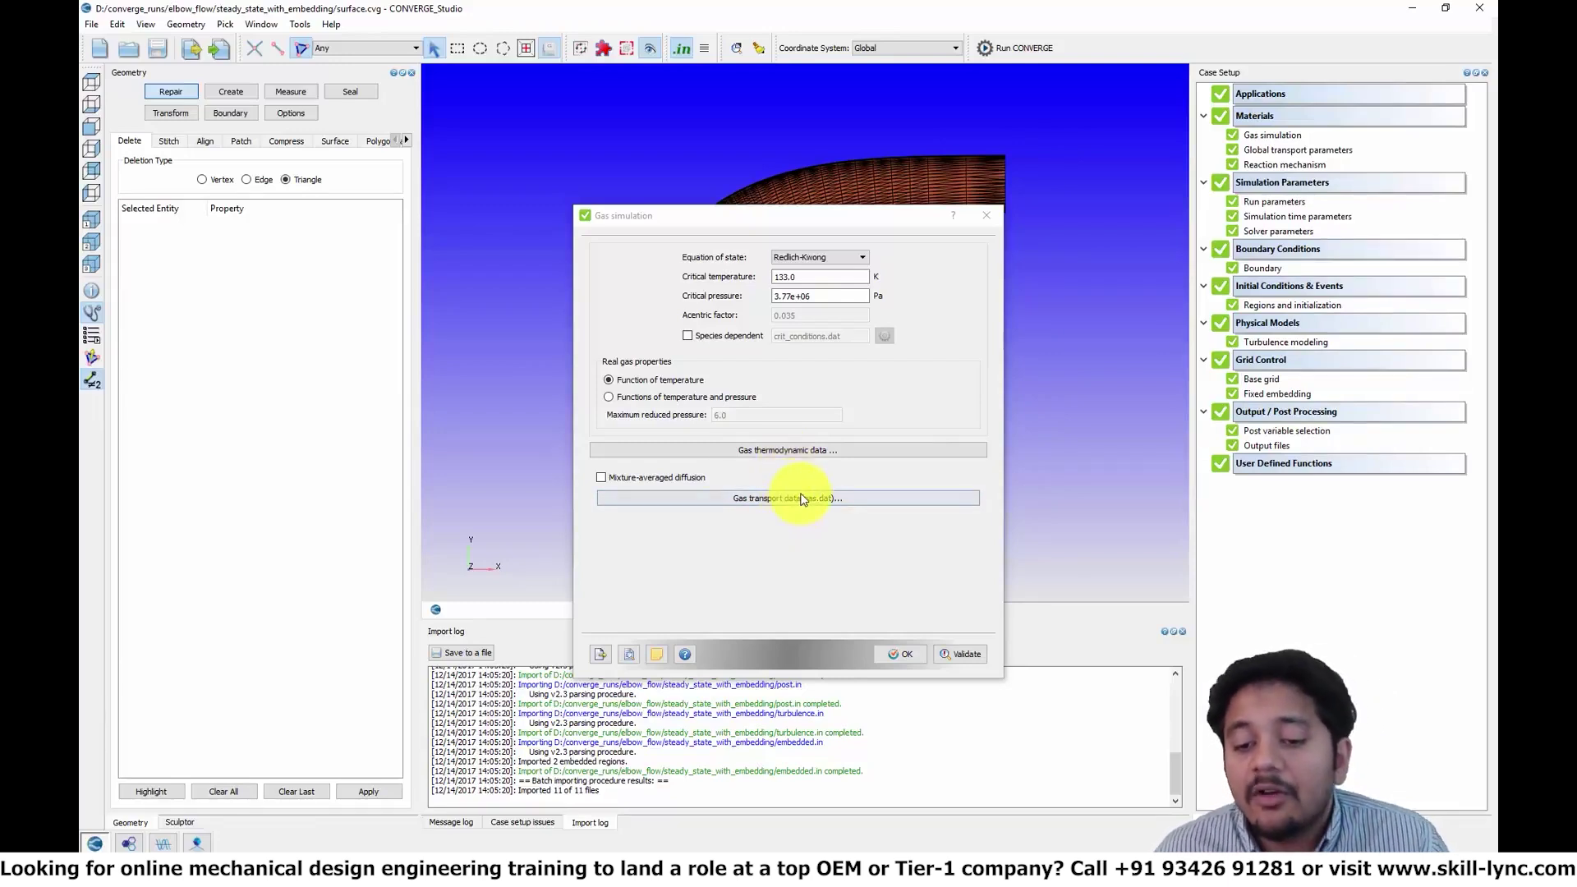
Inspect the gas transport data table of viscosity and conductivity against temperature, and accept the gas simulation settings.
click(802, 499)
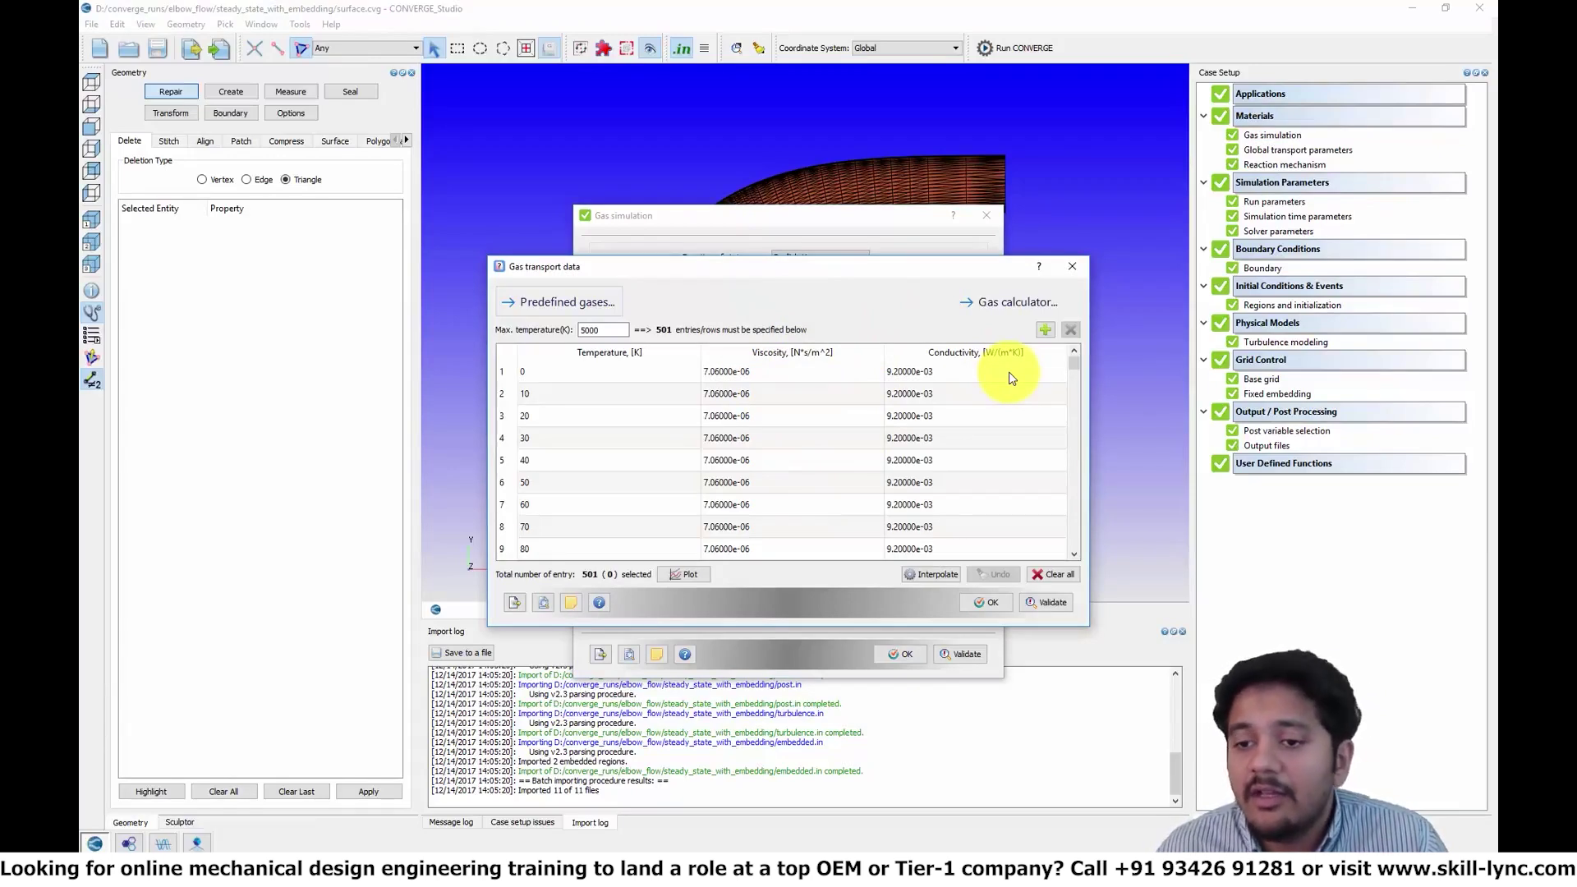
click(1073, 265)
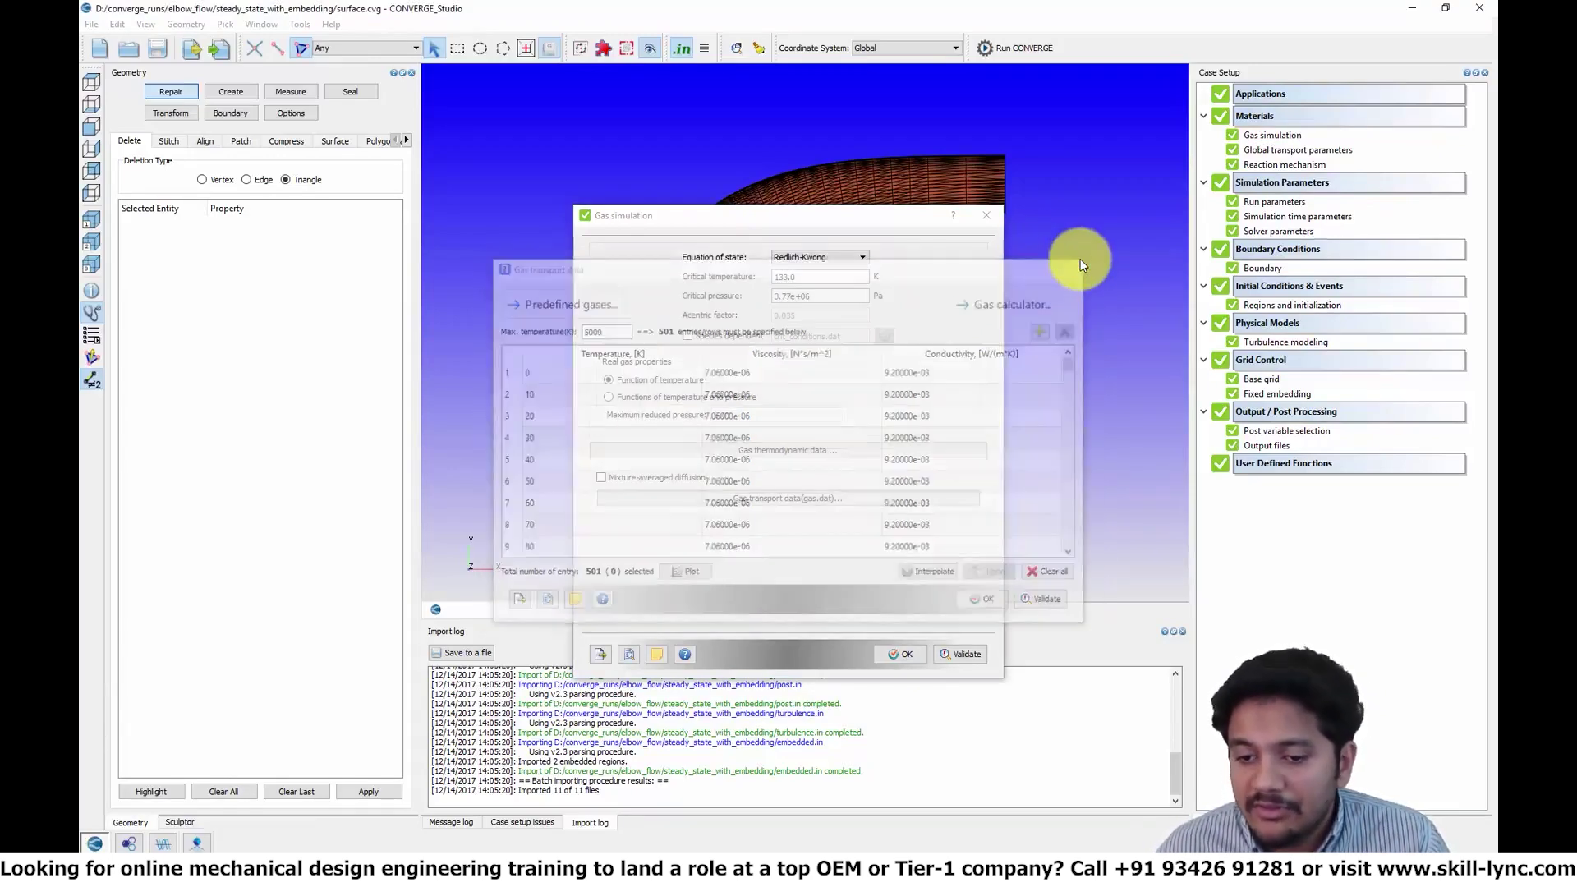
click(900, 655)
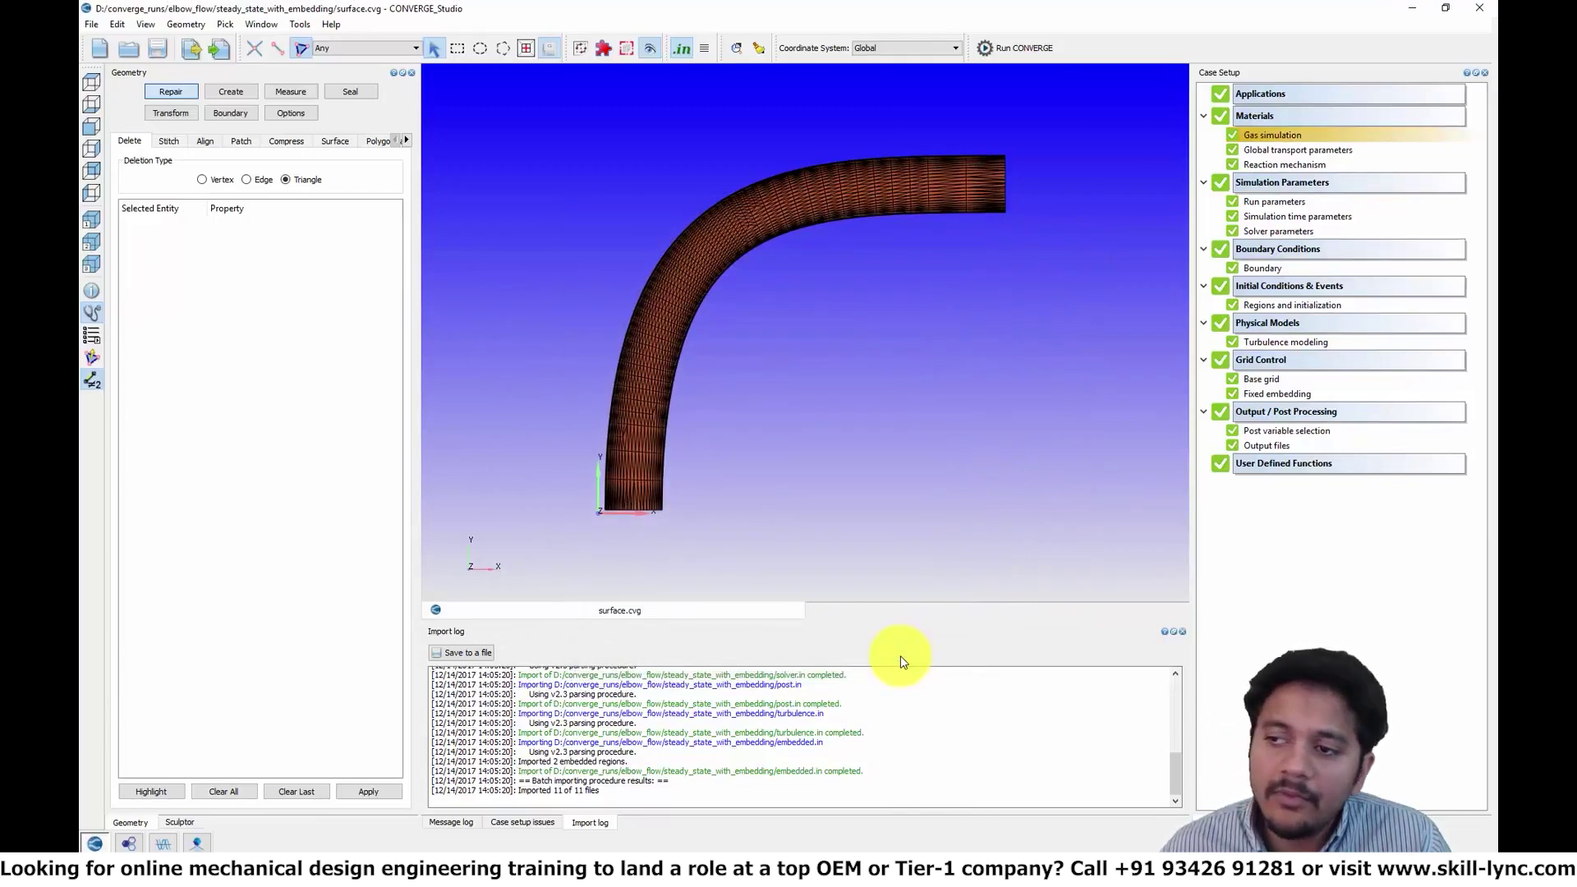
Open the reaction mechanism, examine the elements, species and reactions sections in the mech.dat export preview, and close both windows.
double_click(1252, 166)
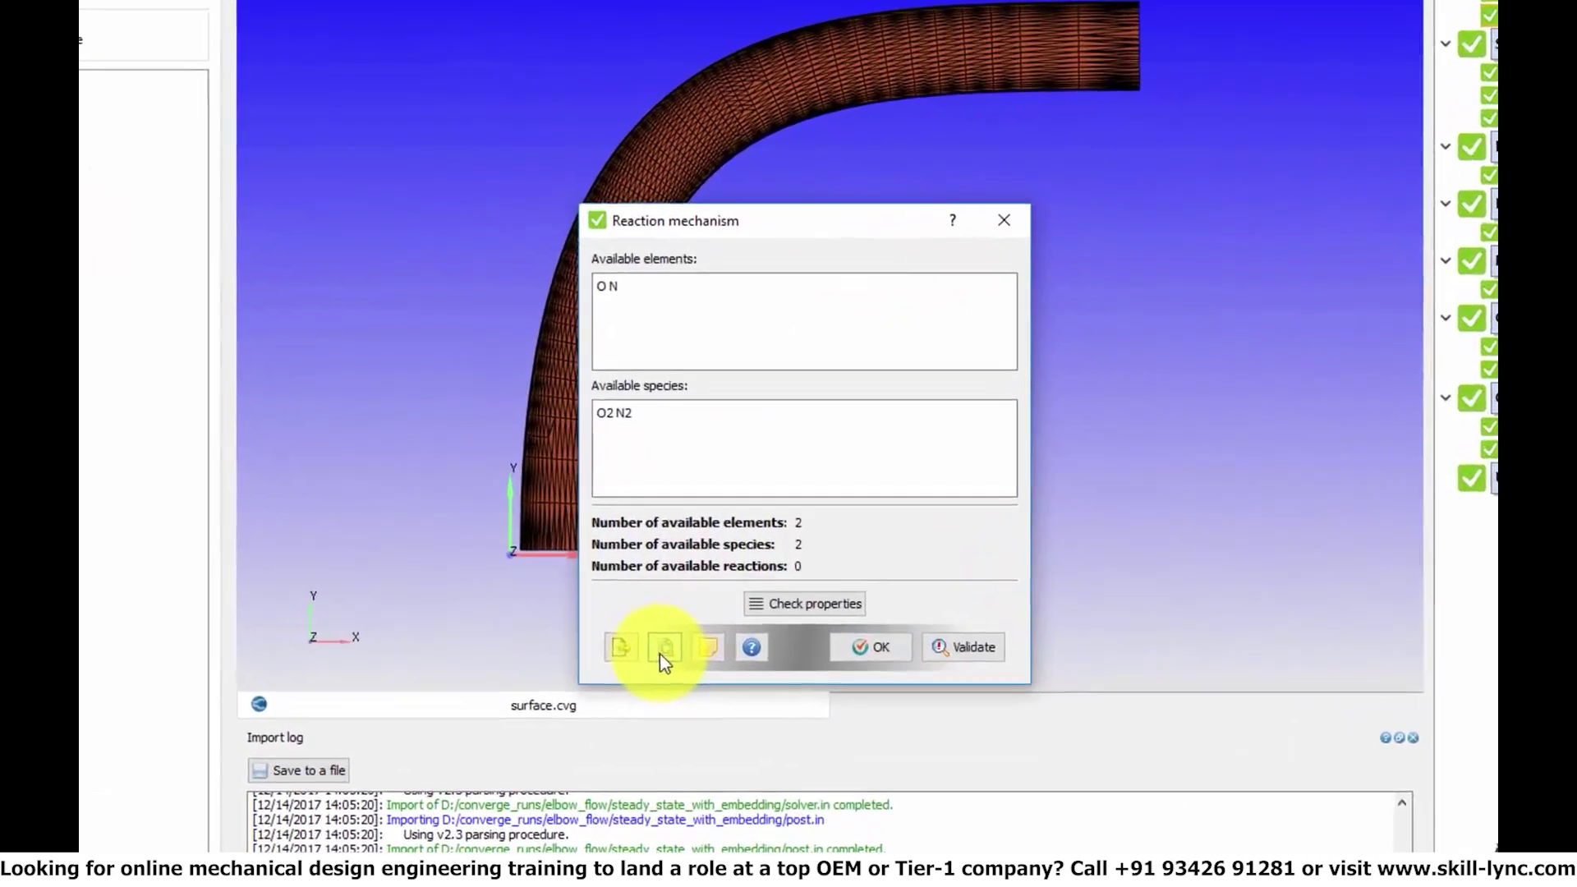
click(697, 574)
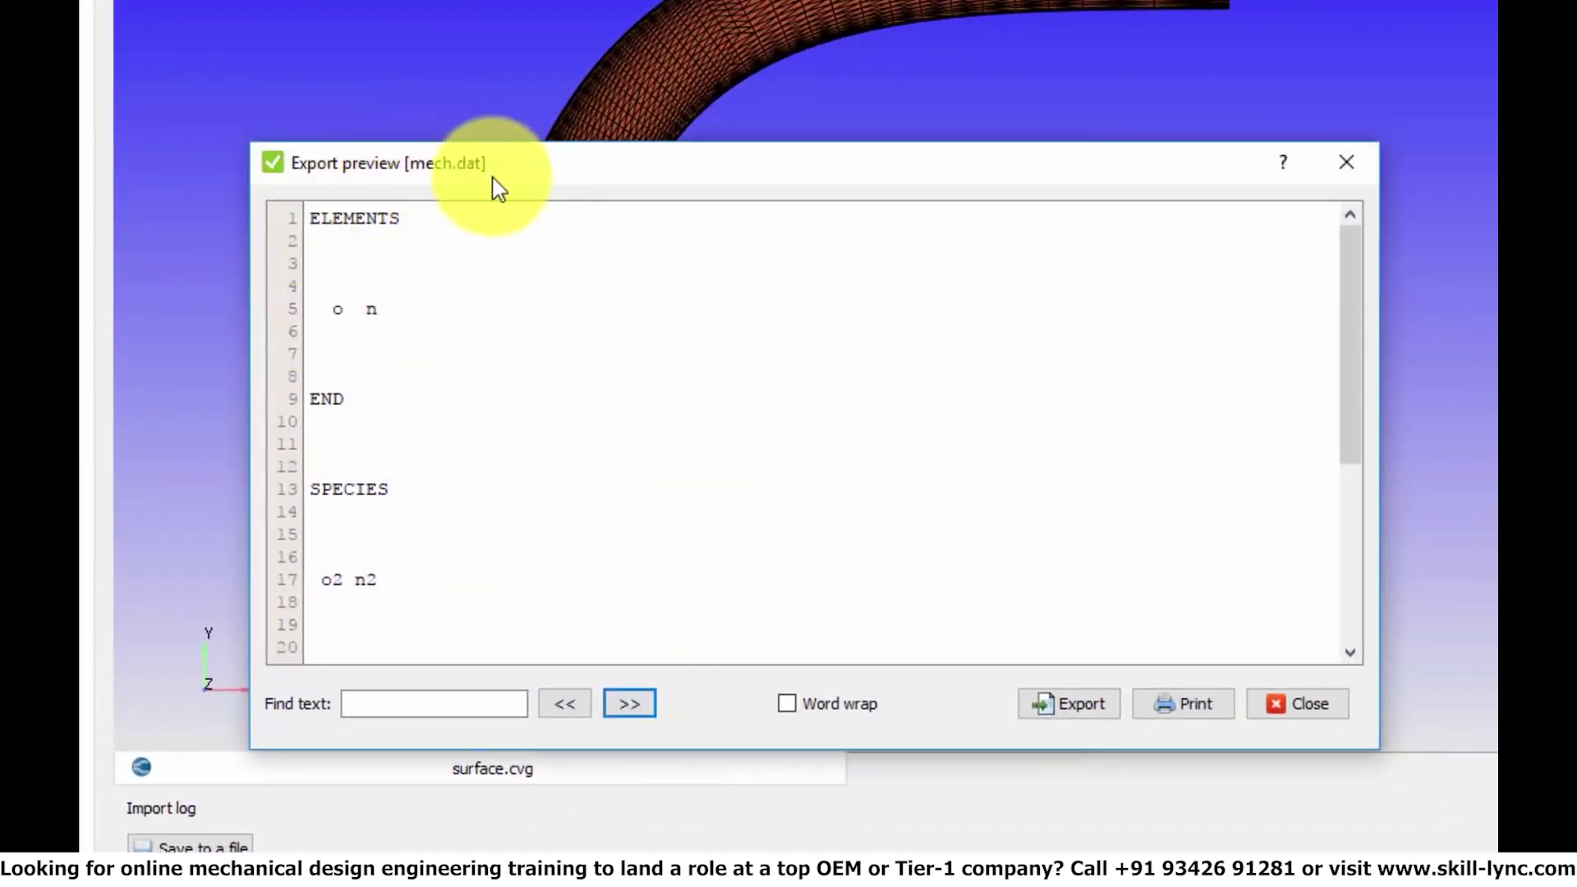
drag(402, 219, 293, 221)
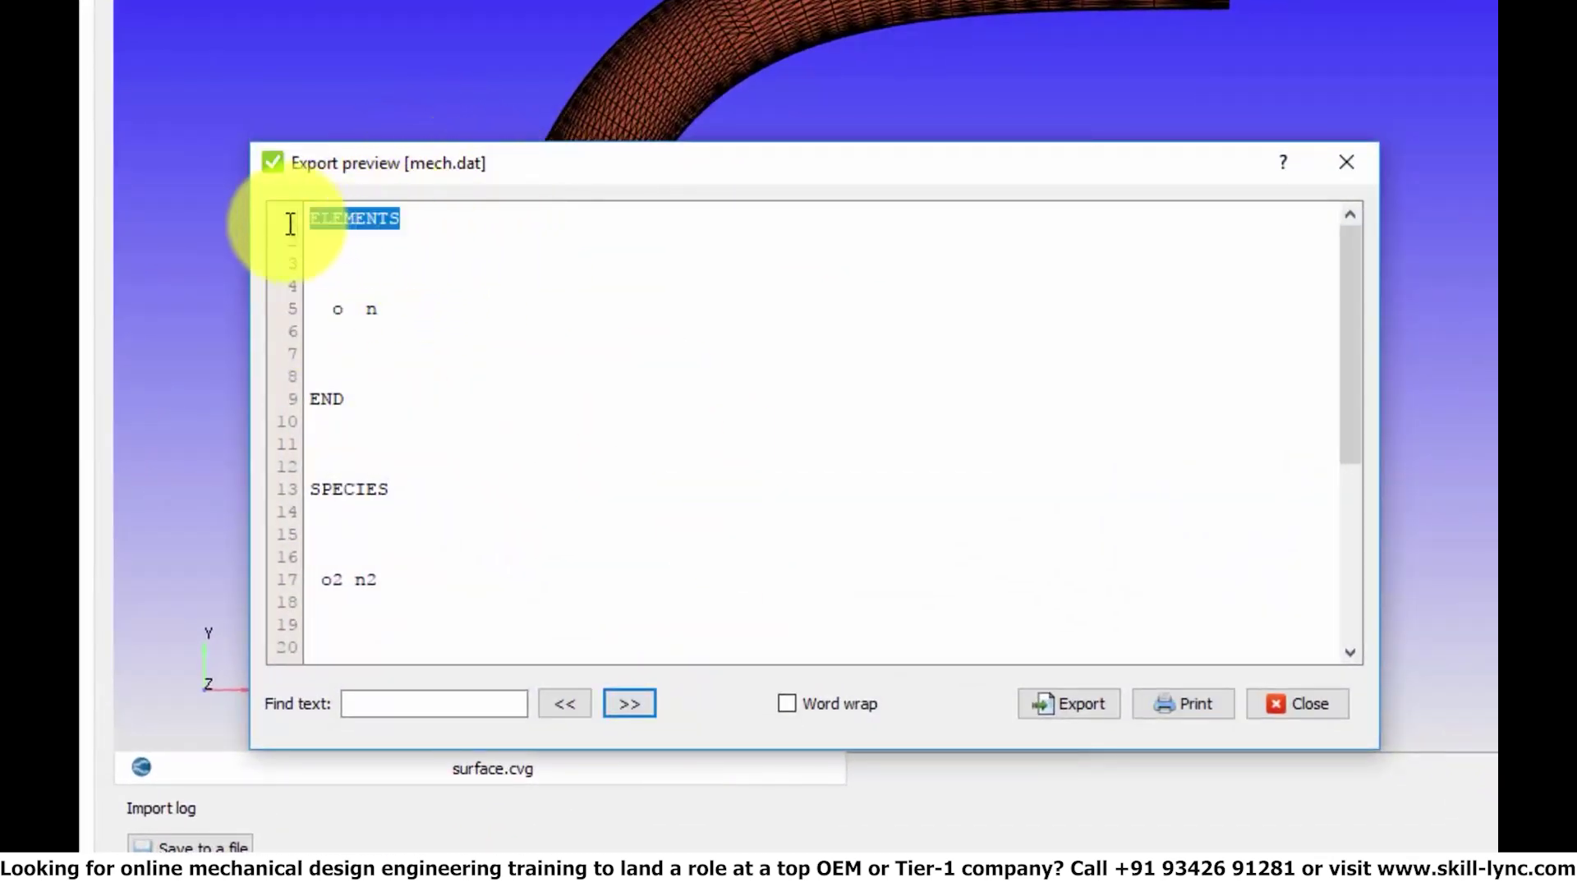
drag(390, 489, 309, 491)
scroll(397, 476, down, 3)
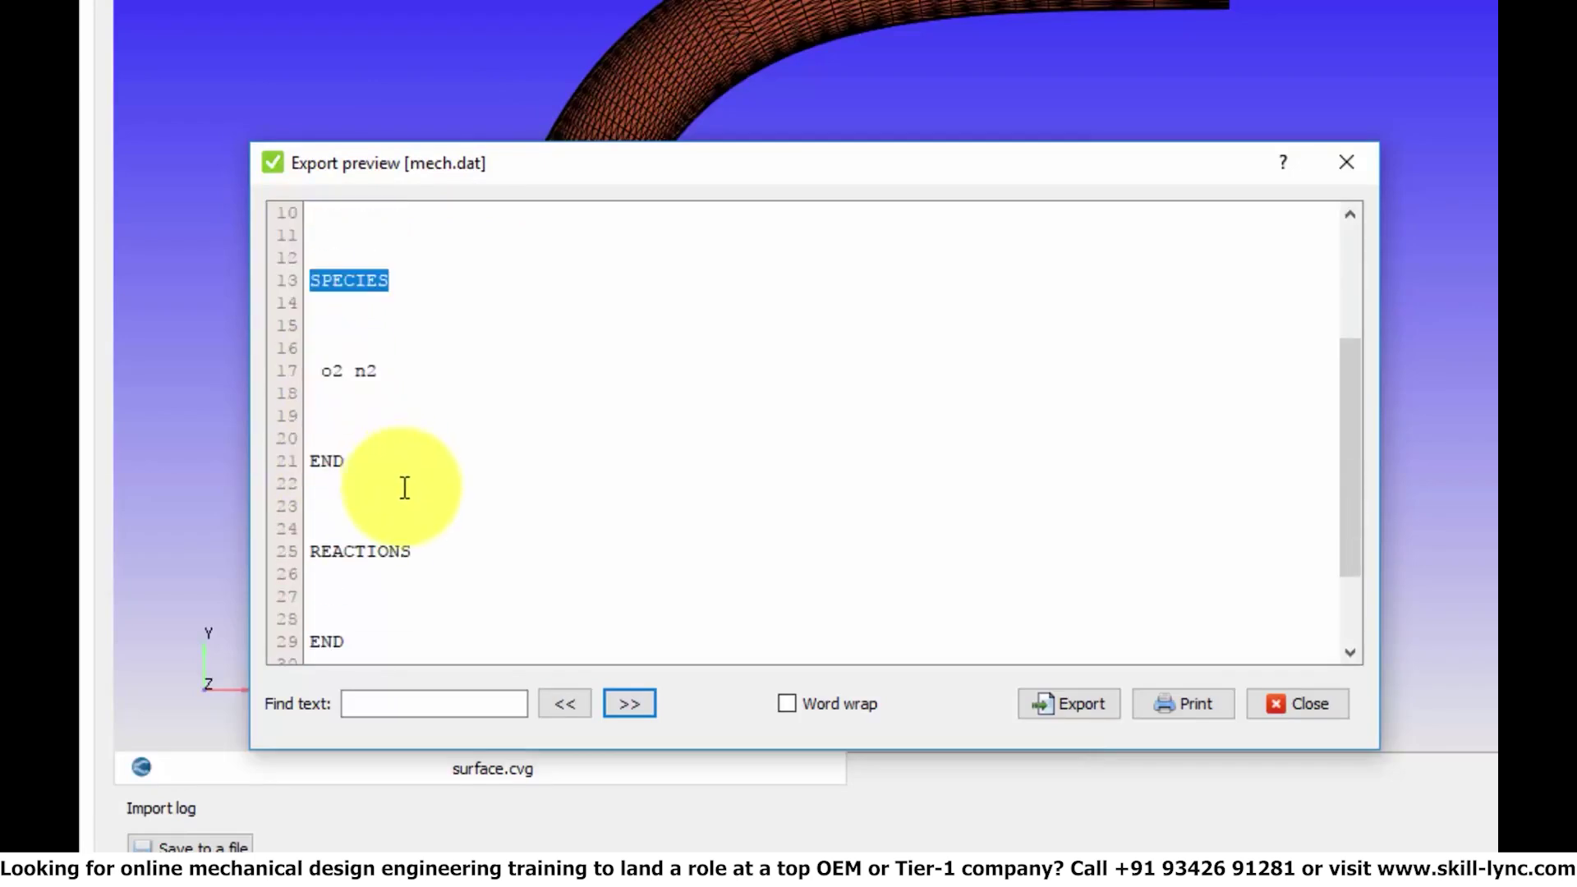
click(422, 562)
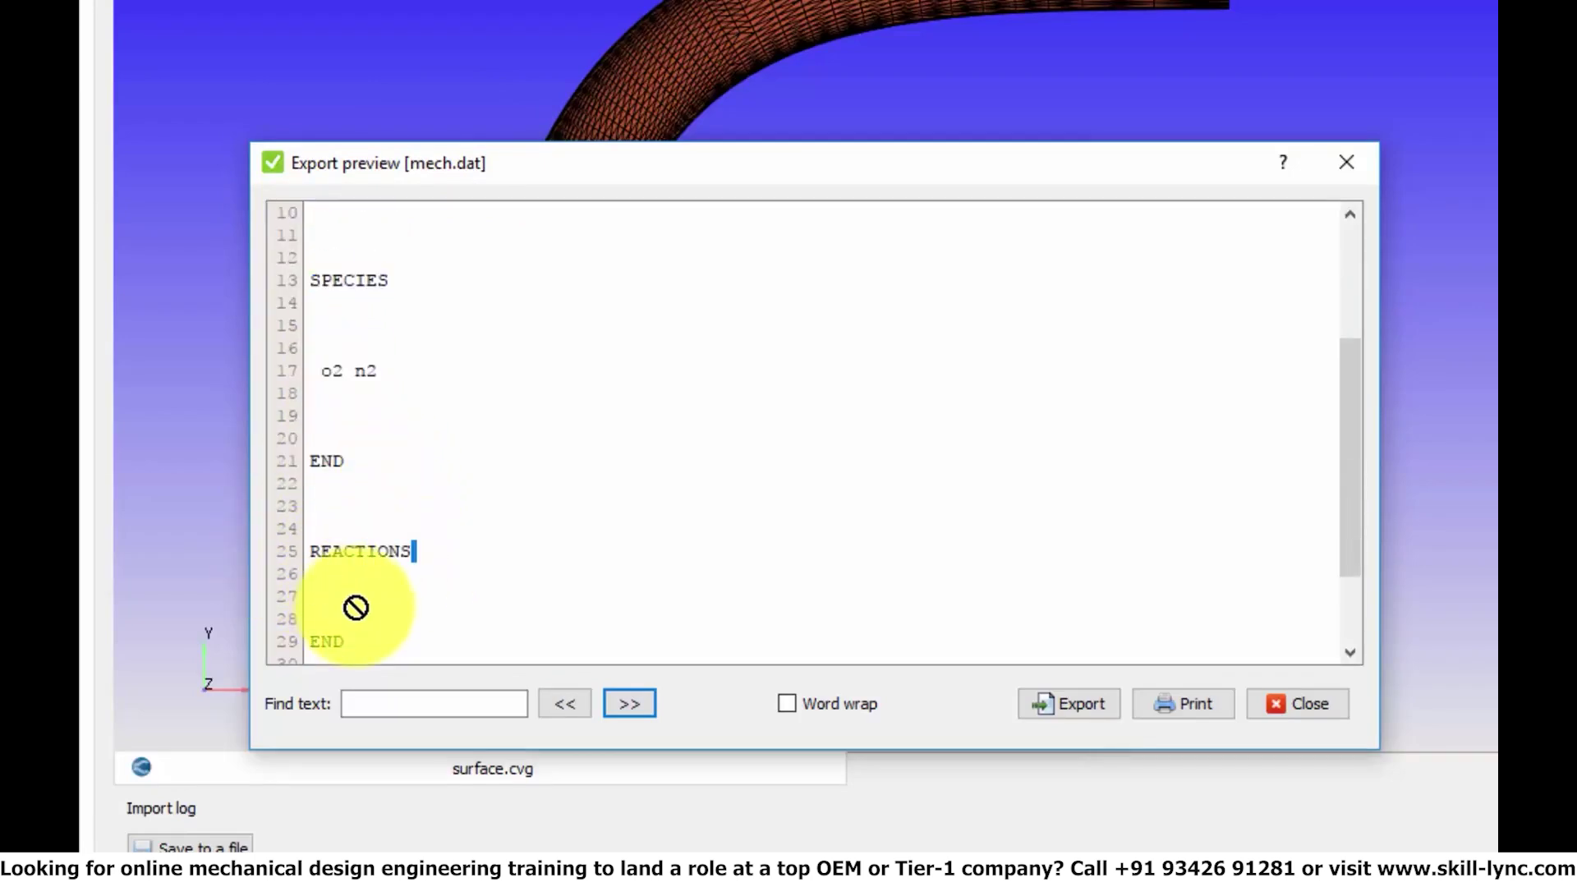
scroll(357, 608, up, 3)
drag(403, 580, 310, 580)
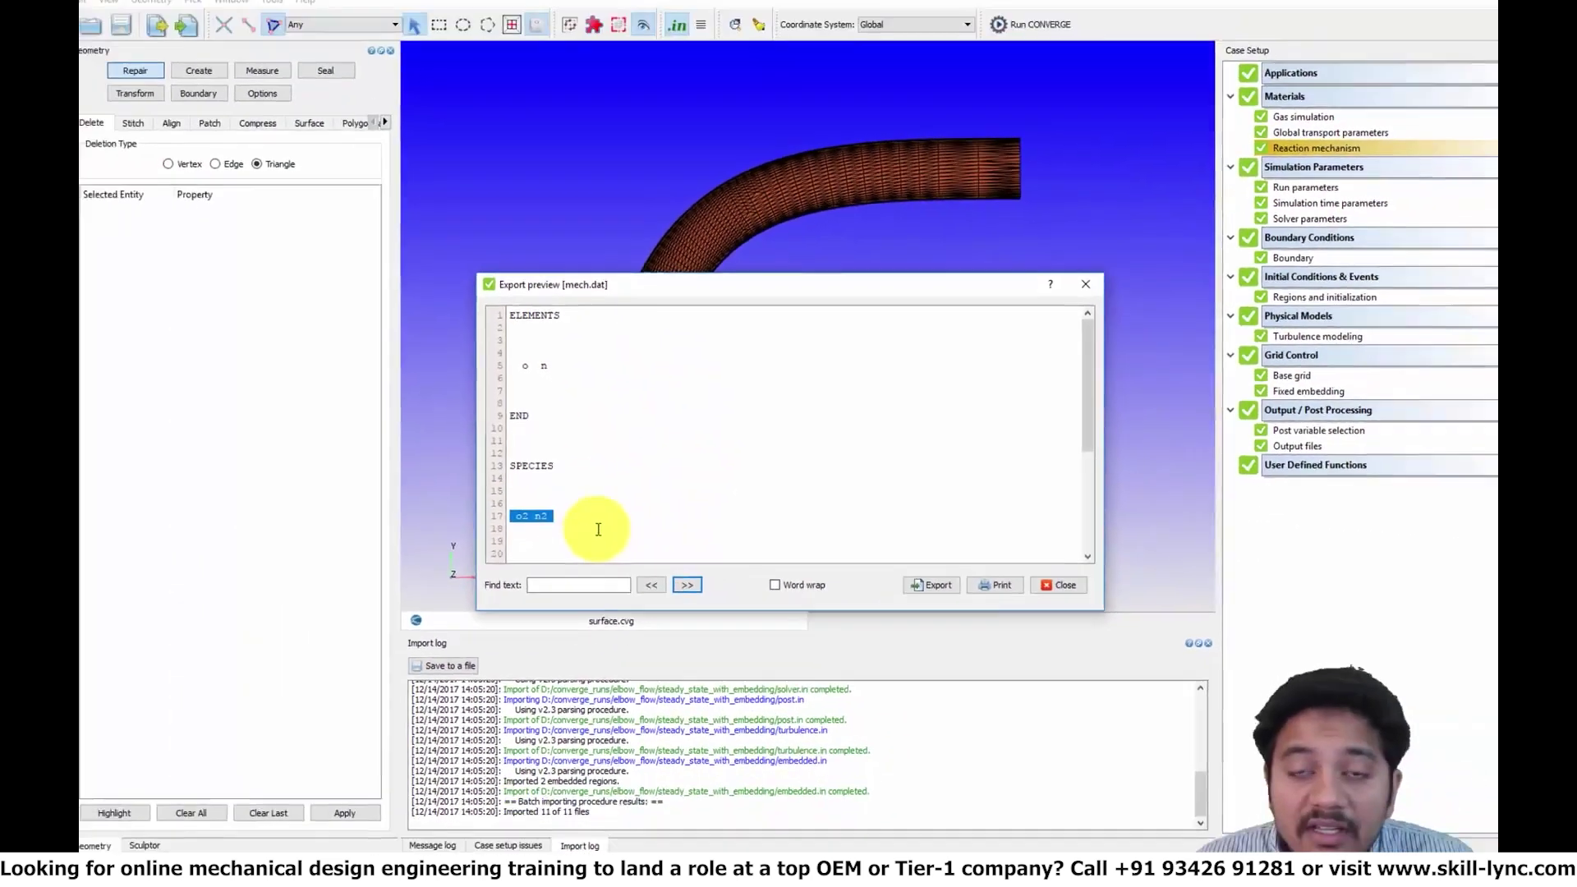
scroll(574, 493, down, 5)
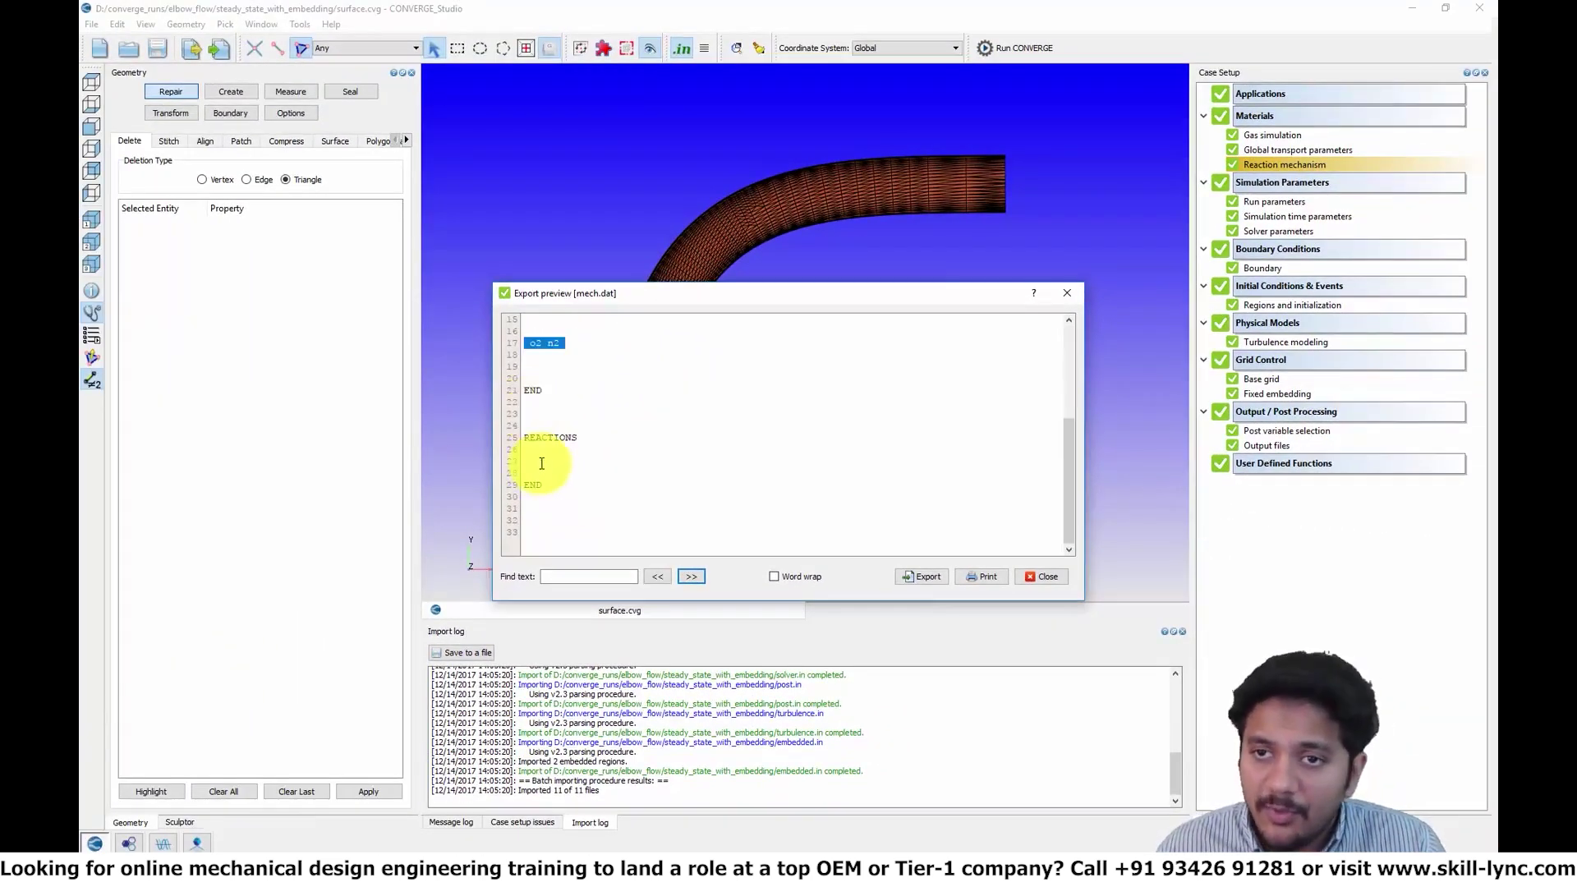
click(1076, 294)
click(918, 296)
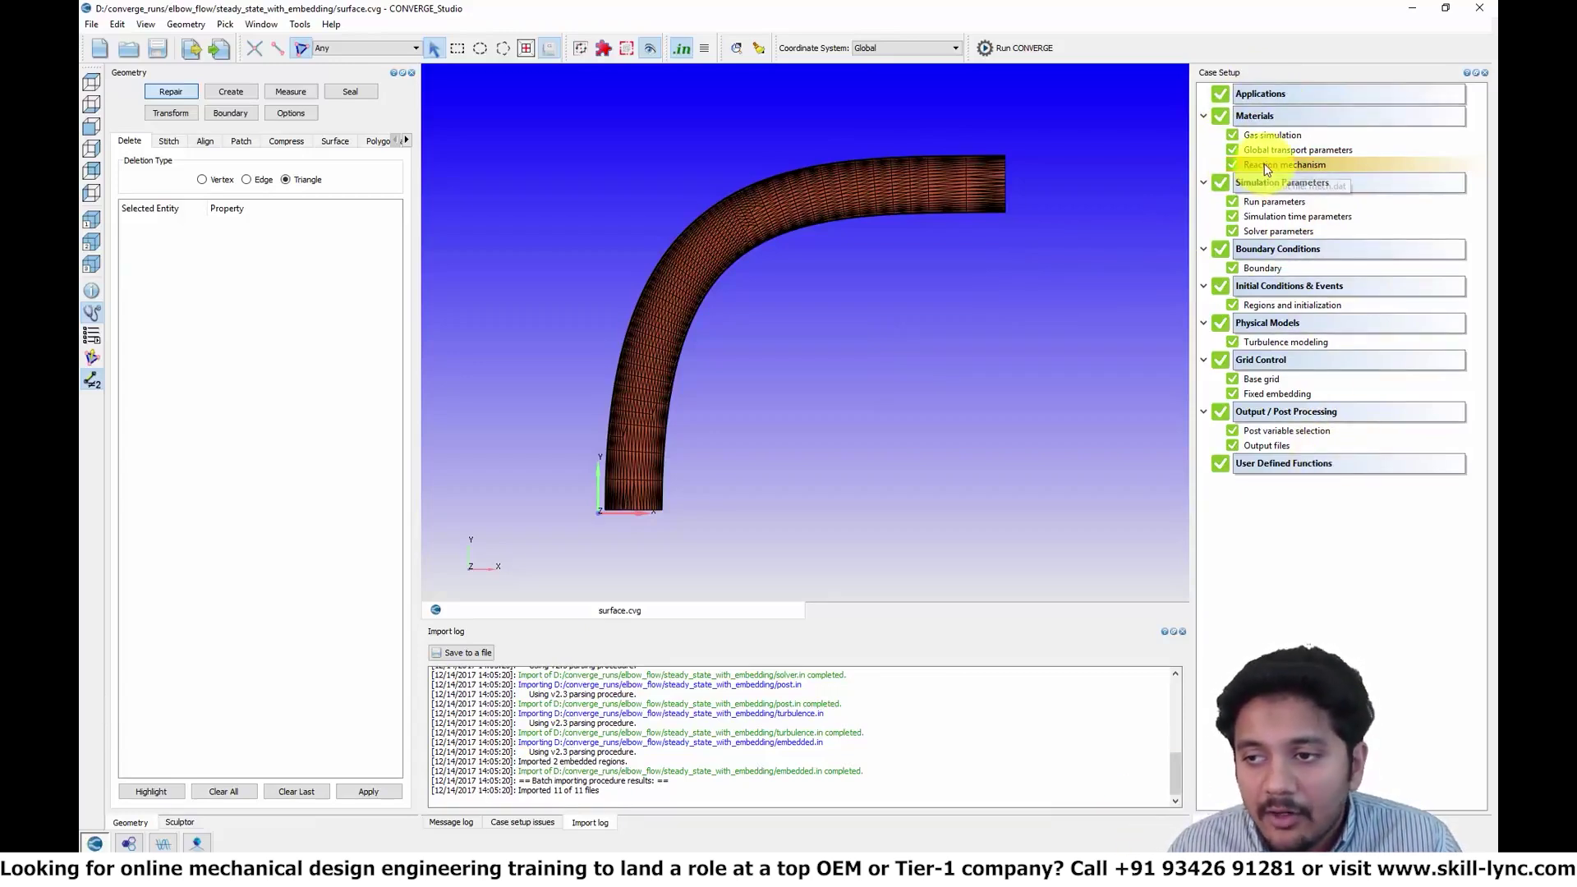
Preview the inputs.in export from the gas simulation settings, and close the preview and the settings.
double_click(1271, 135)
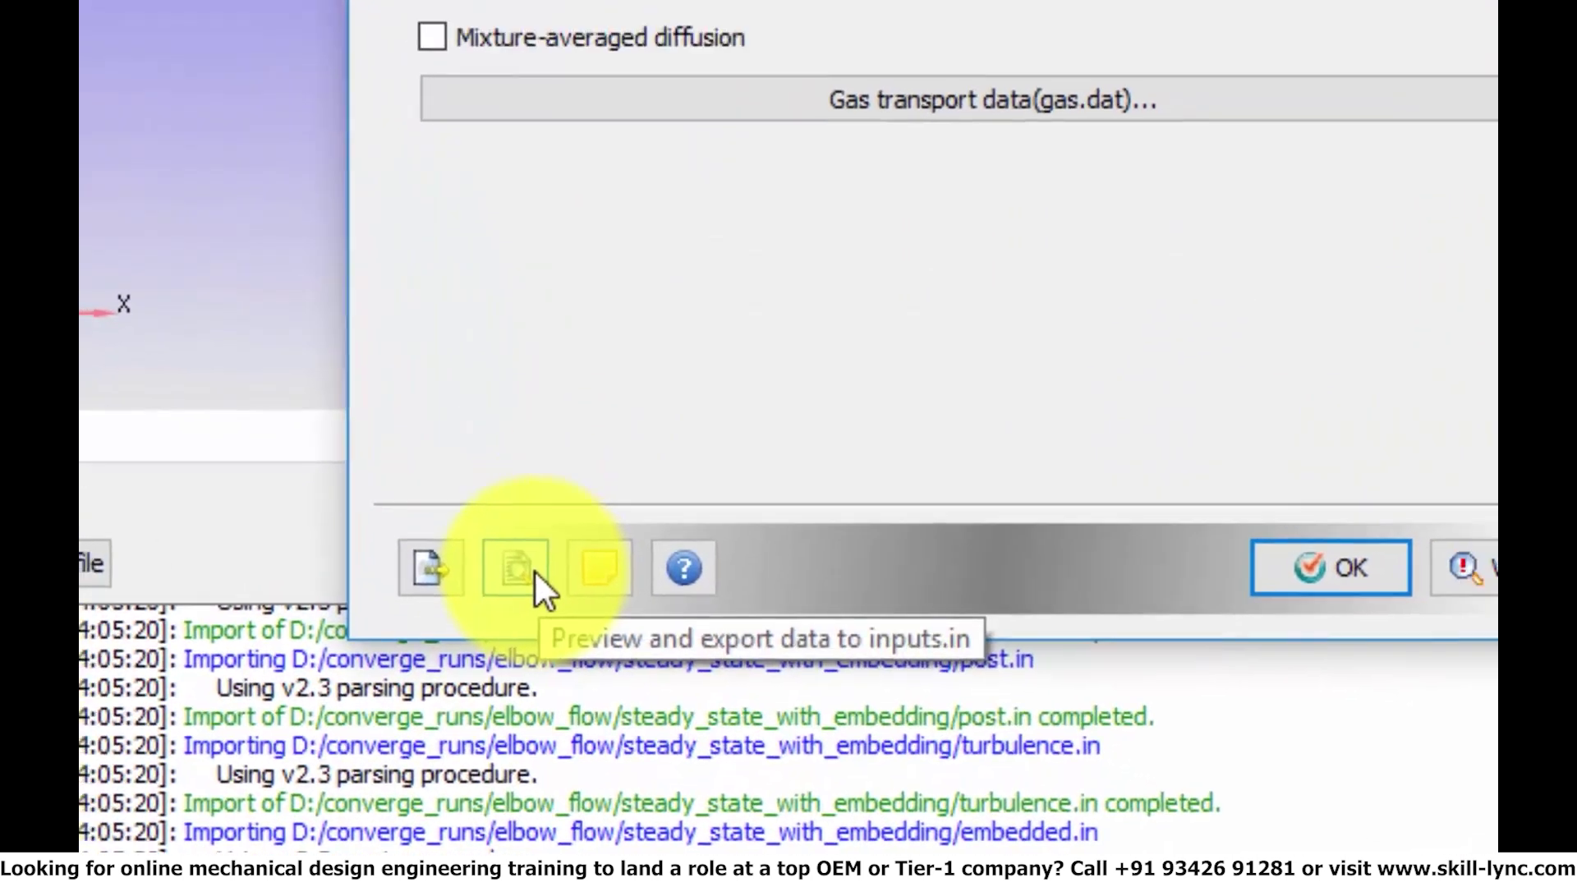
click(526, 570)
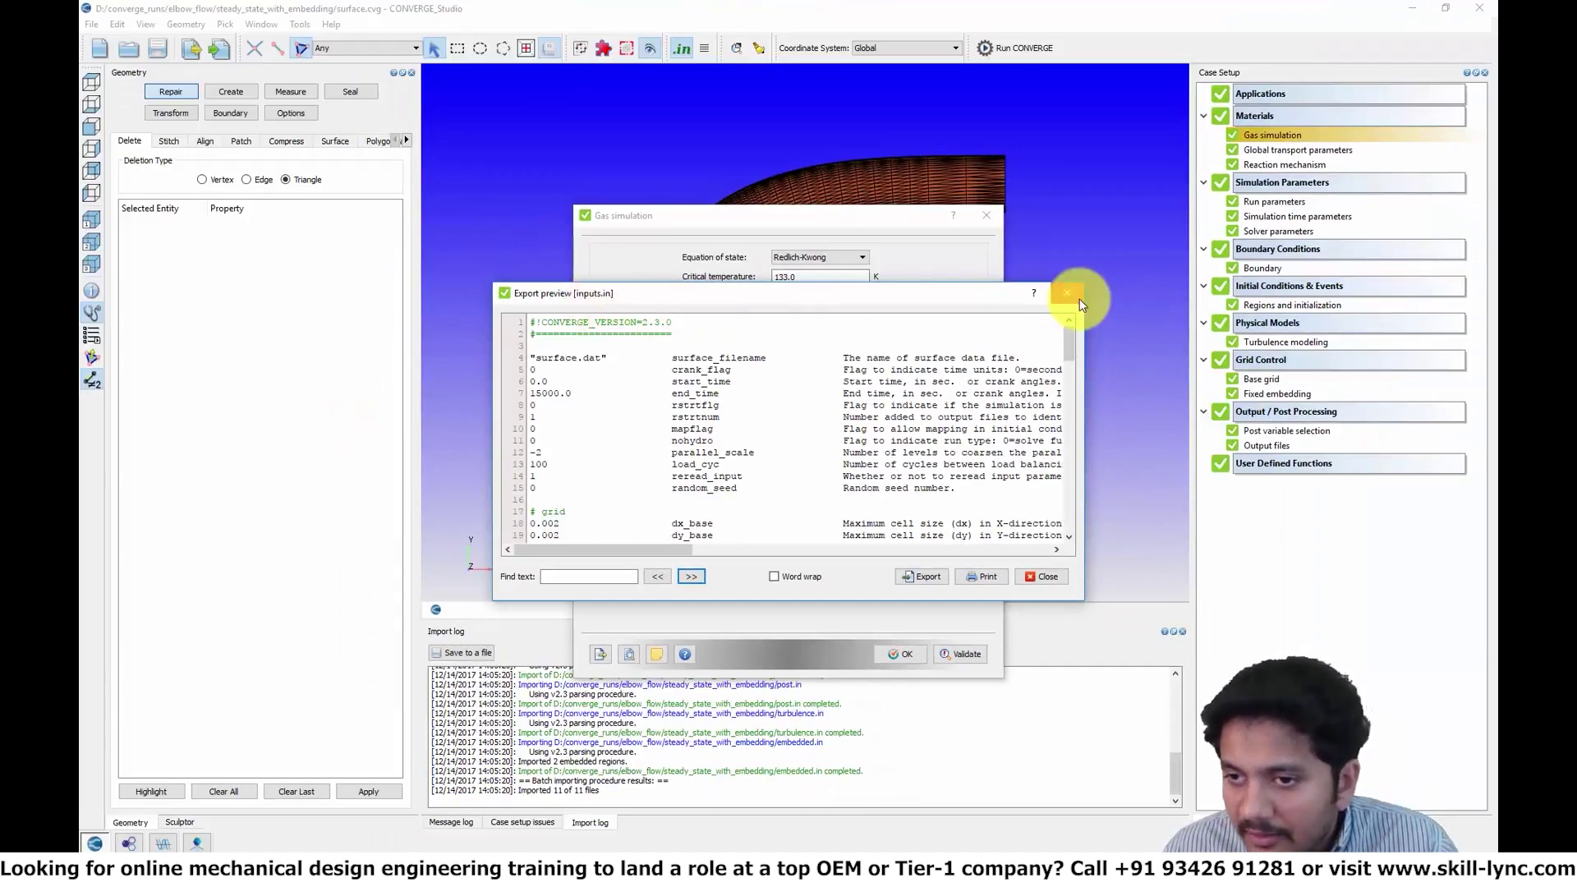
click(1078, 299)
click(988, 217)
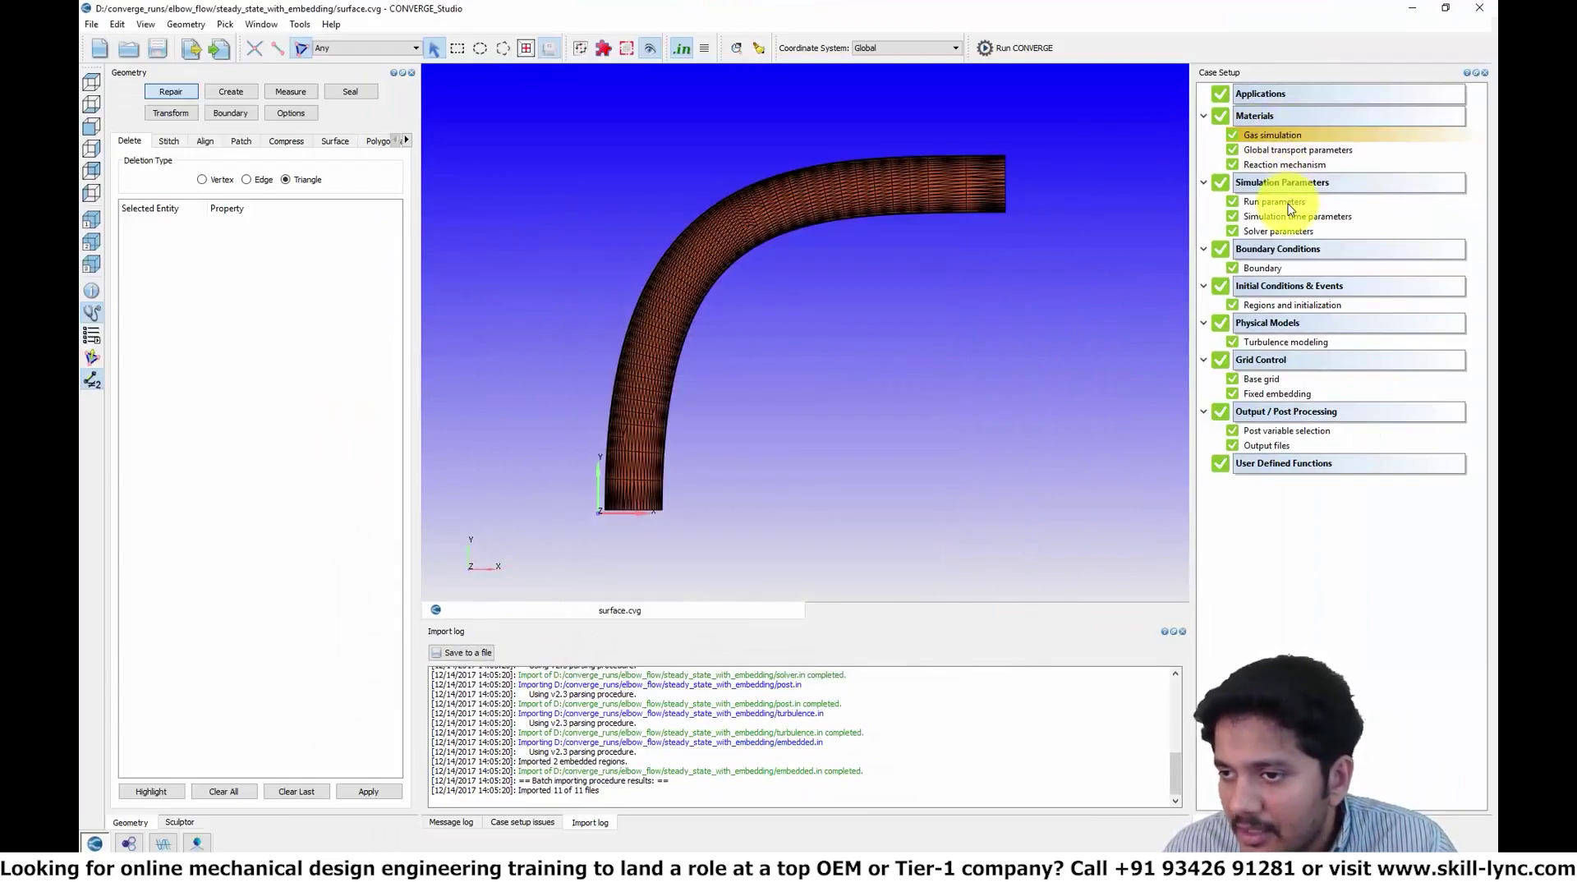
Open the run parameters, read through the grid, output control, solver and property entries in their inputs.in preview, and close them.
double_click(1288, 206)
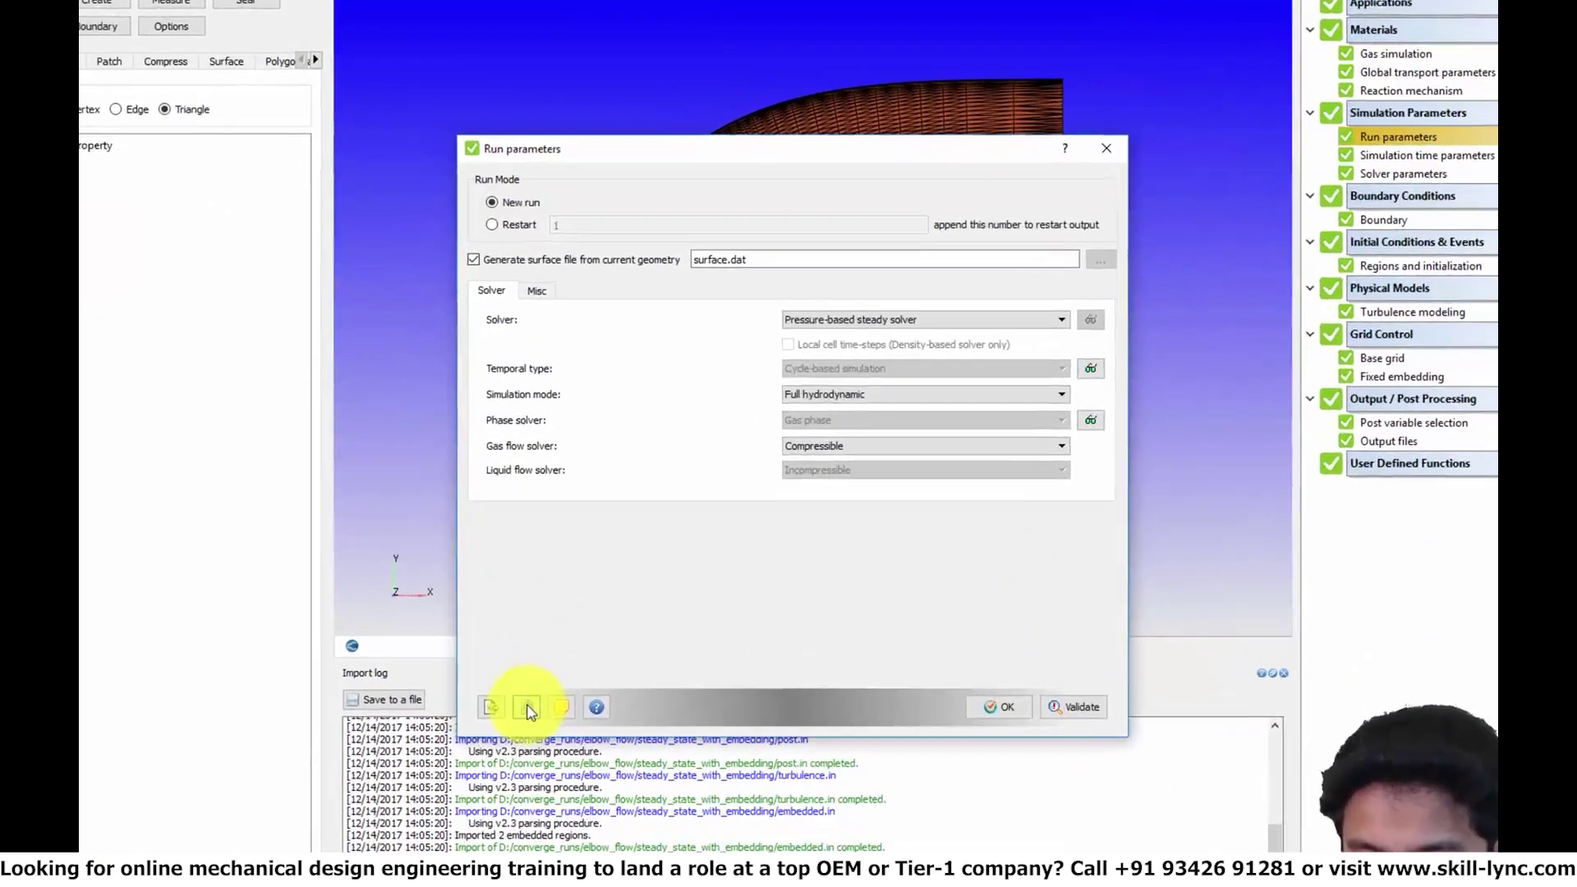
click(534, 700)
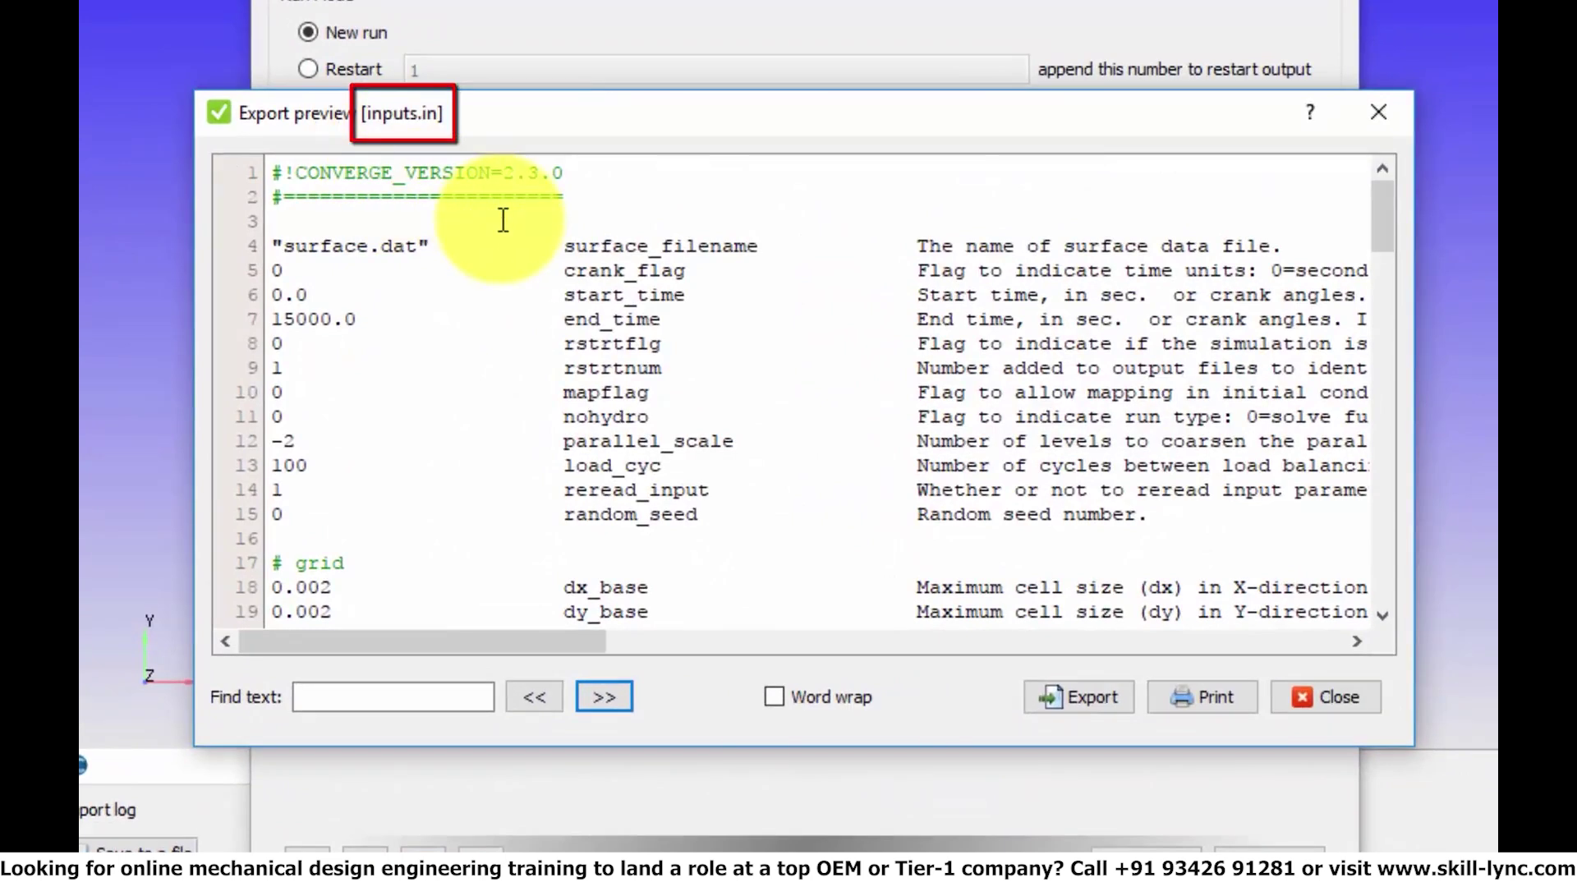
scroll(587, 344, down, 13)
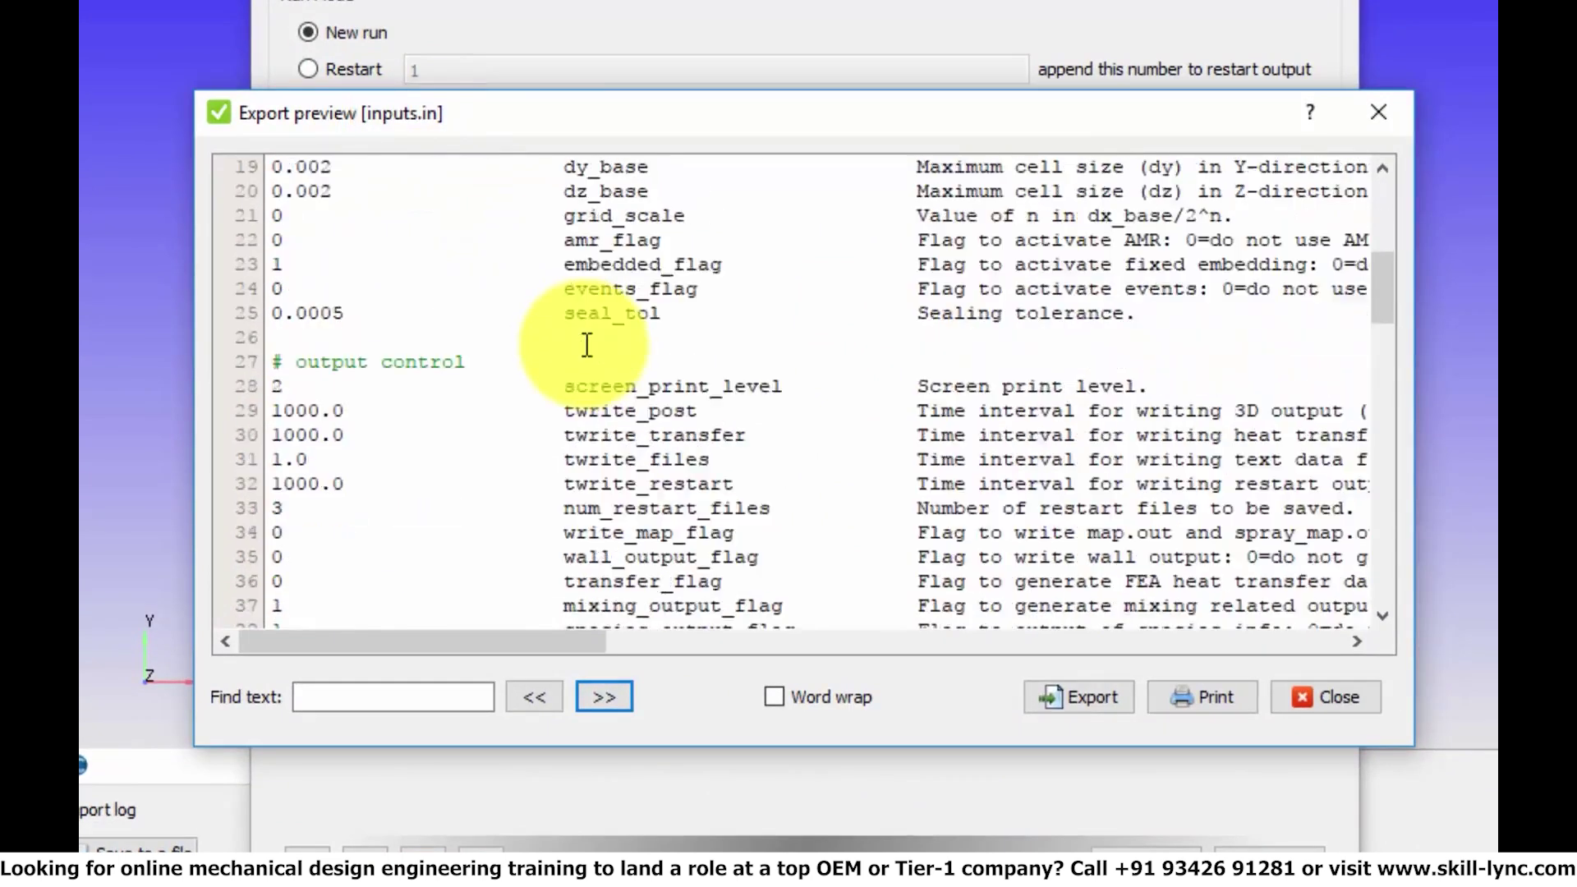
scroll(587, 343, down, 6)
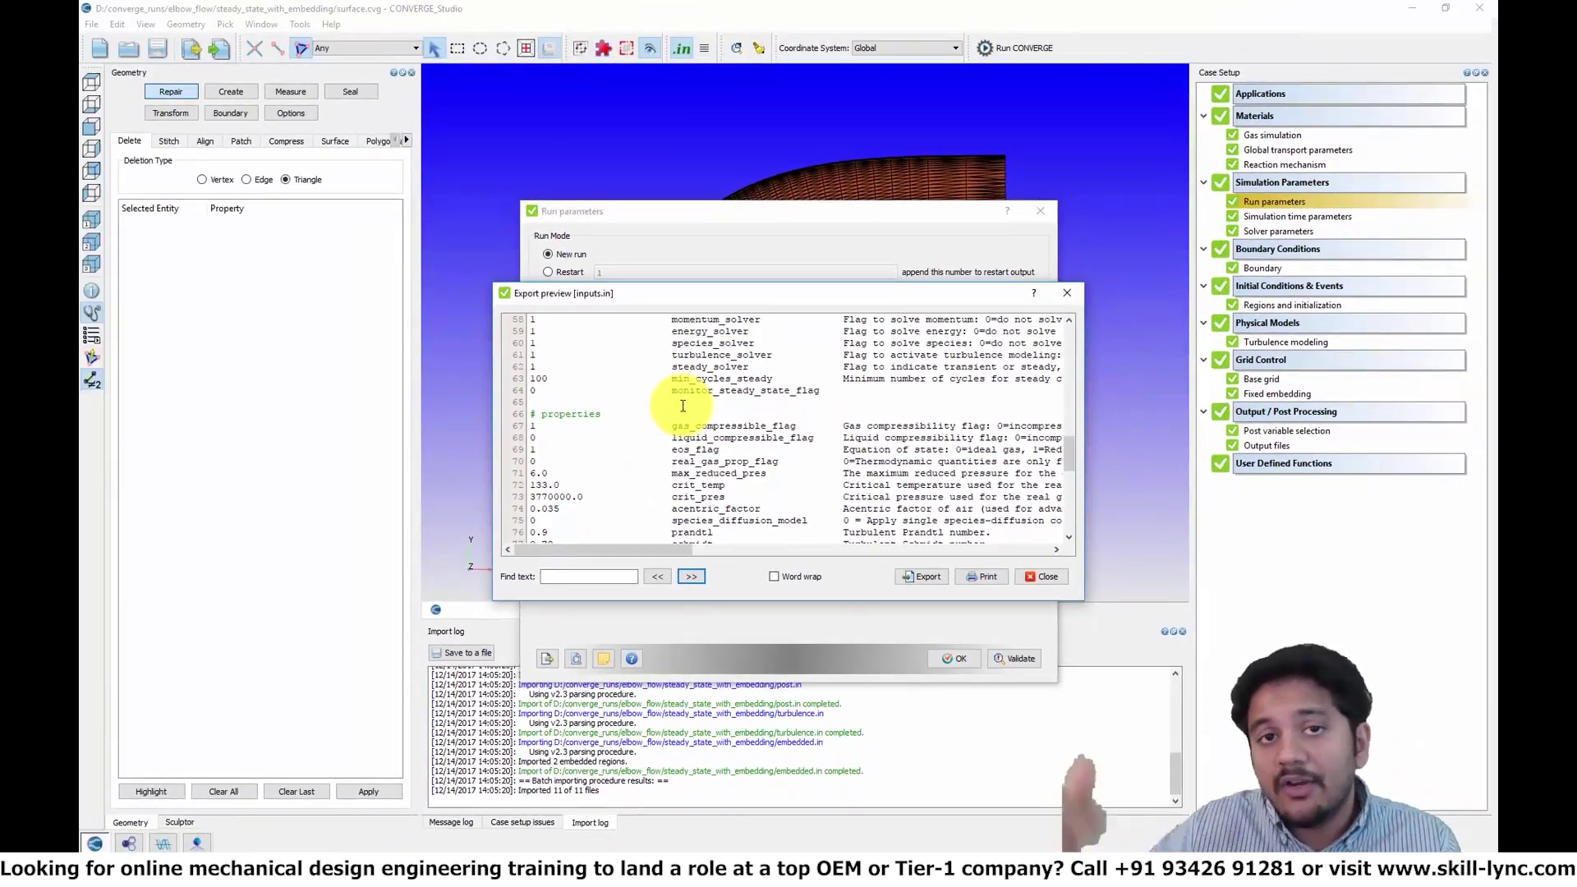
click(1039, 211)
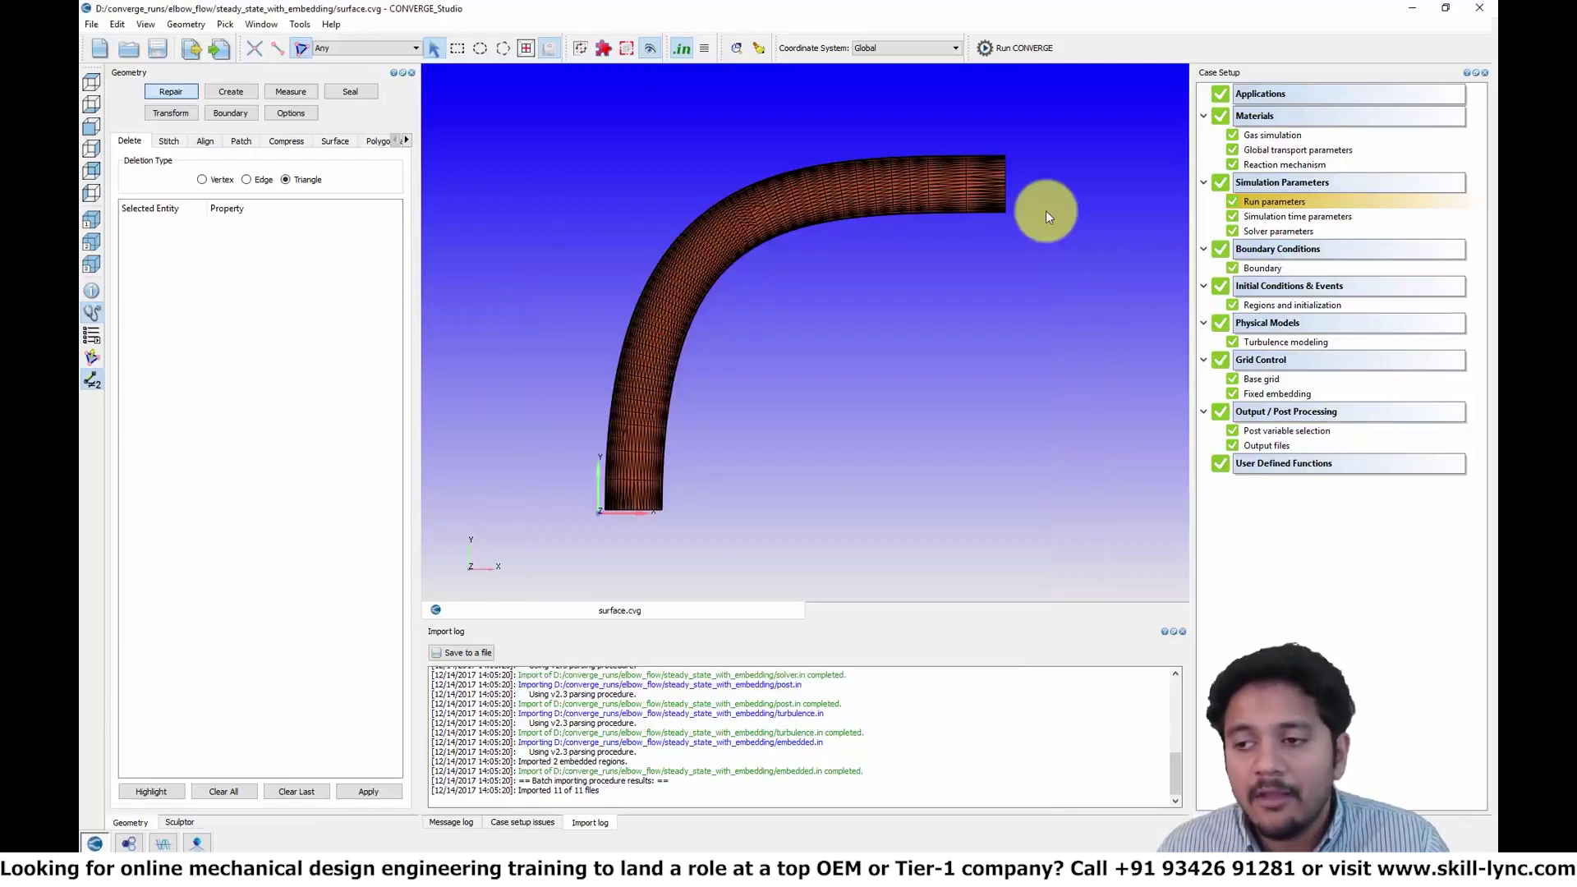
Review the start time, end time, time-step and CFL limits in the simulation time parameters, and close them.
double_click(1248, 217)
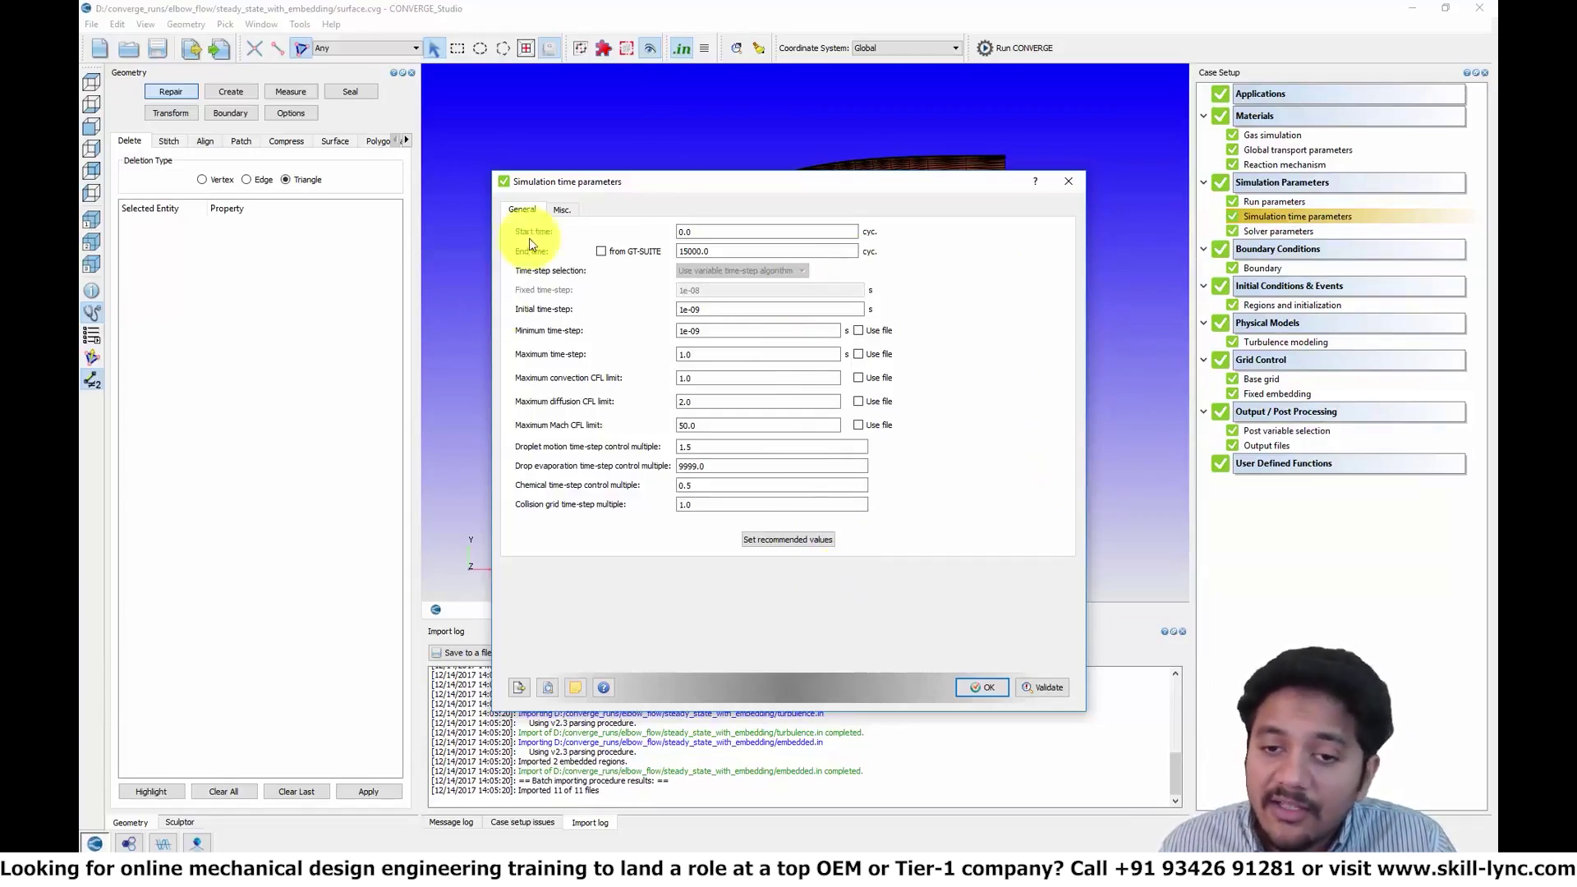
mouse_move(712, 246)
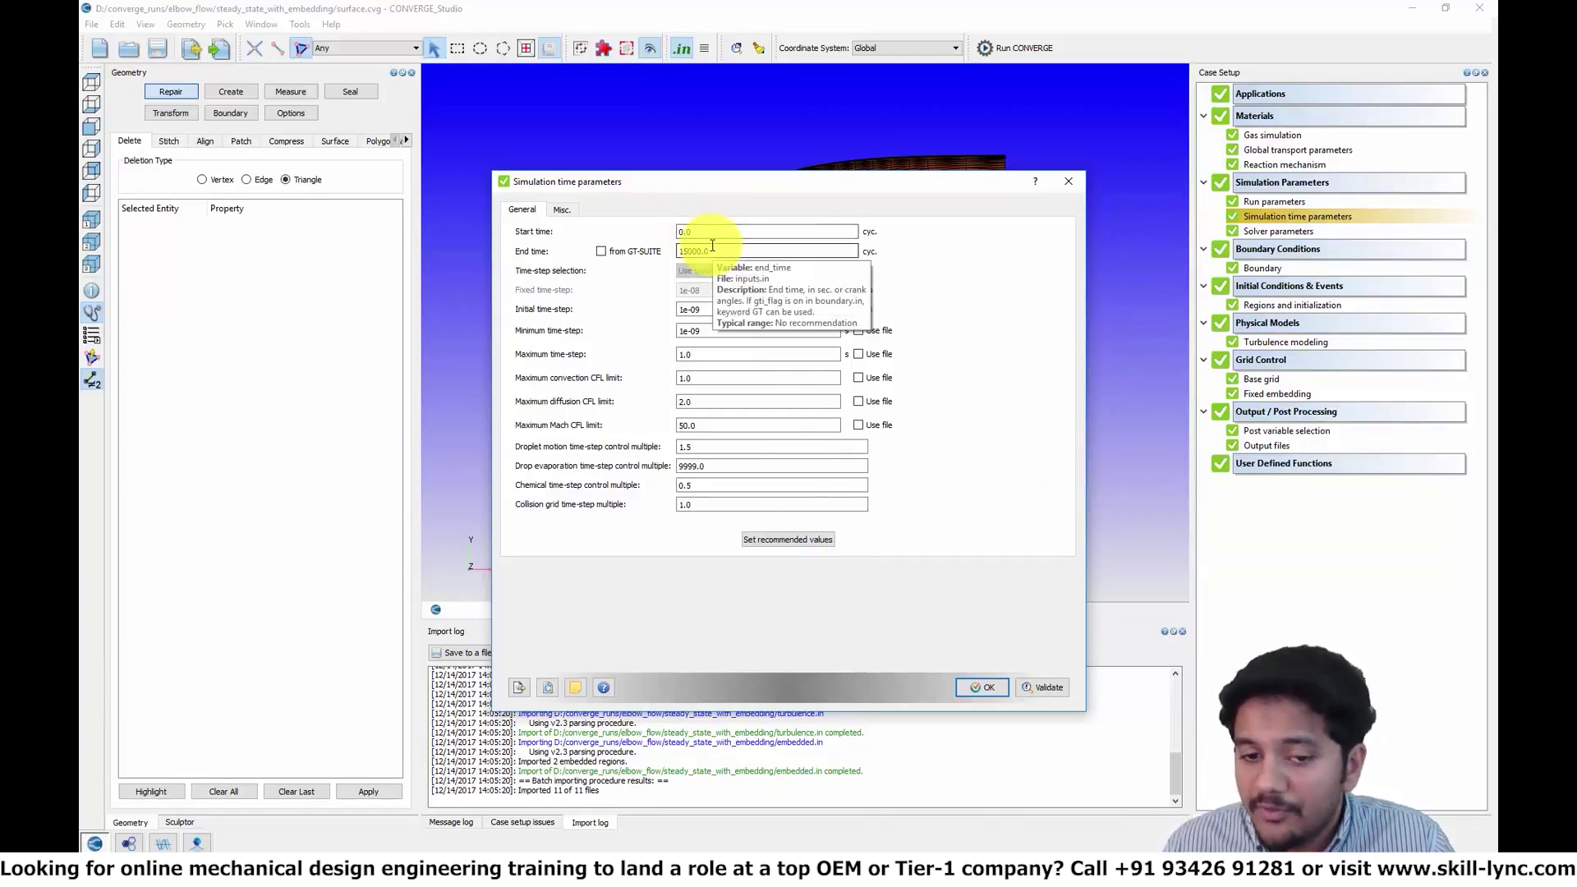
mouse_move(757, 371)
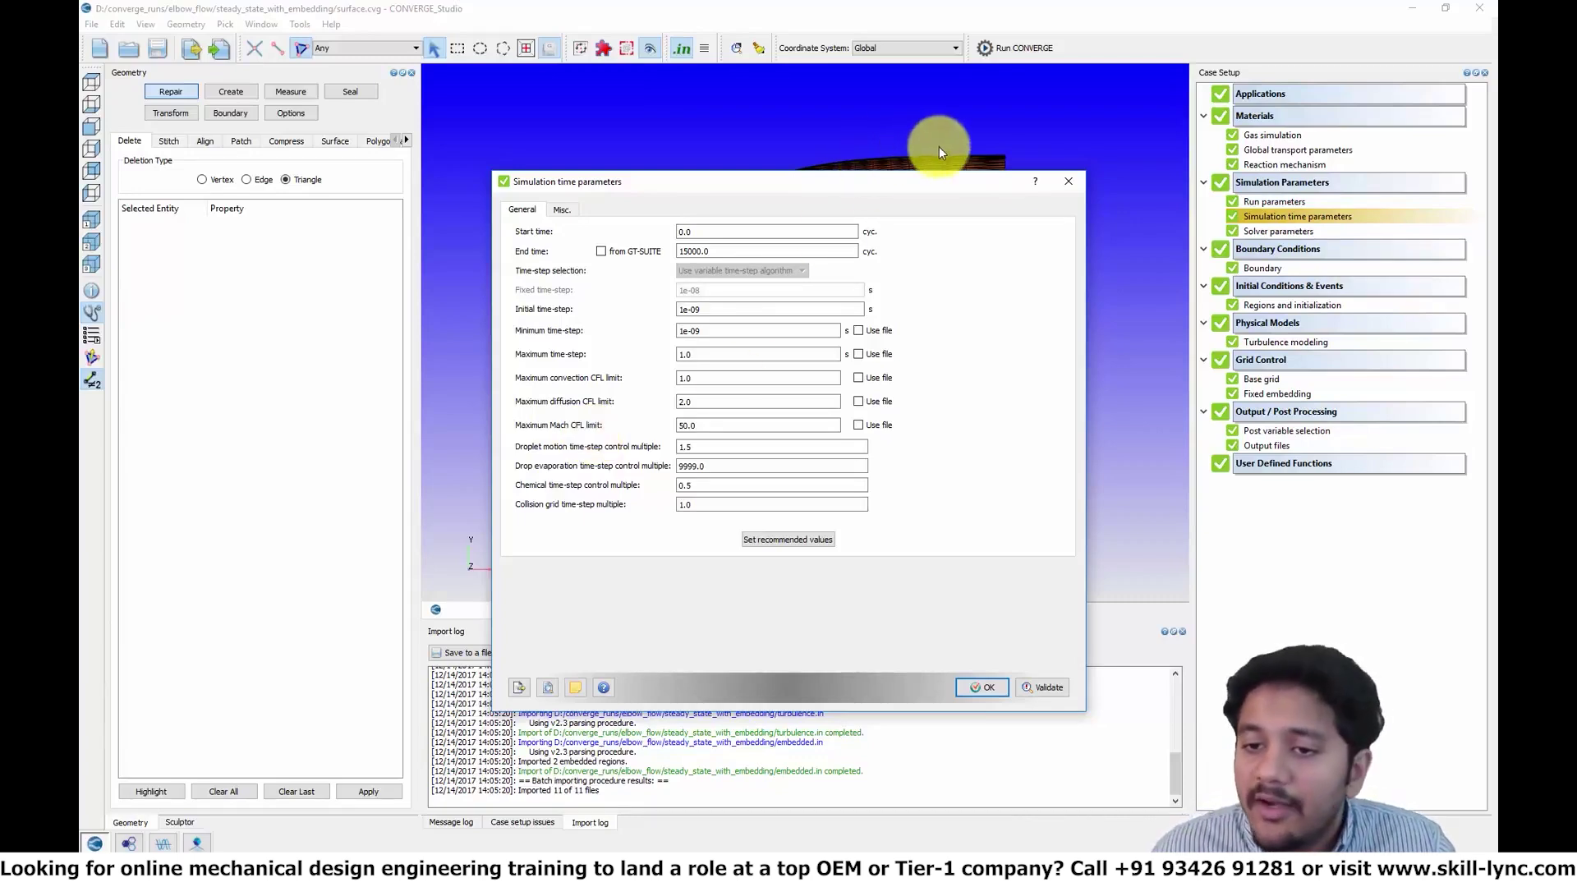
click(1065, 180)
Open the solver parameters, view the PISO settings, and check the available convective flux schemes for momentum, keeping Flux blending.
double_click(1264, 233)
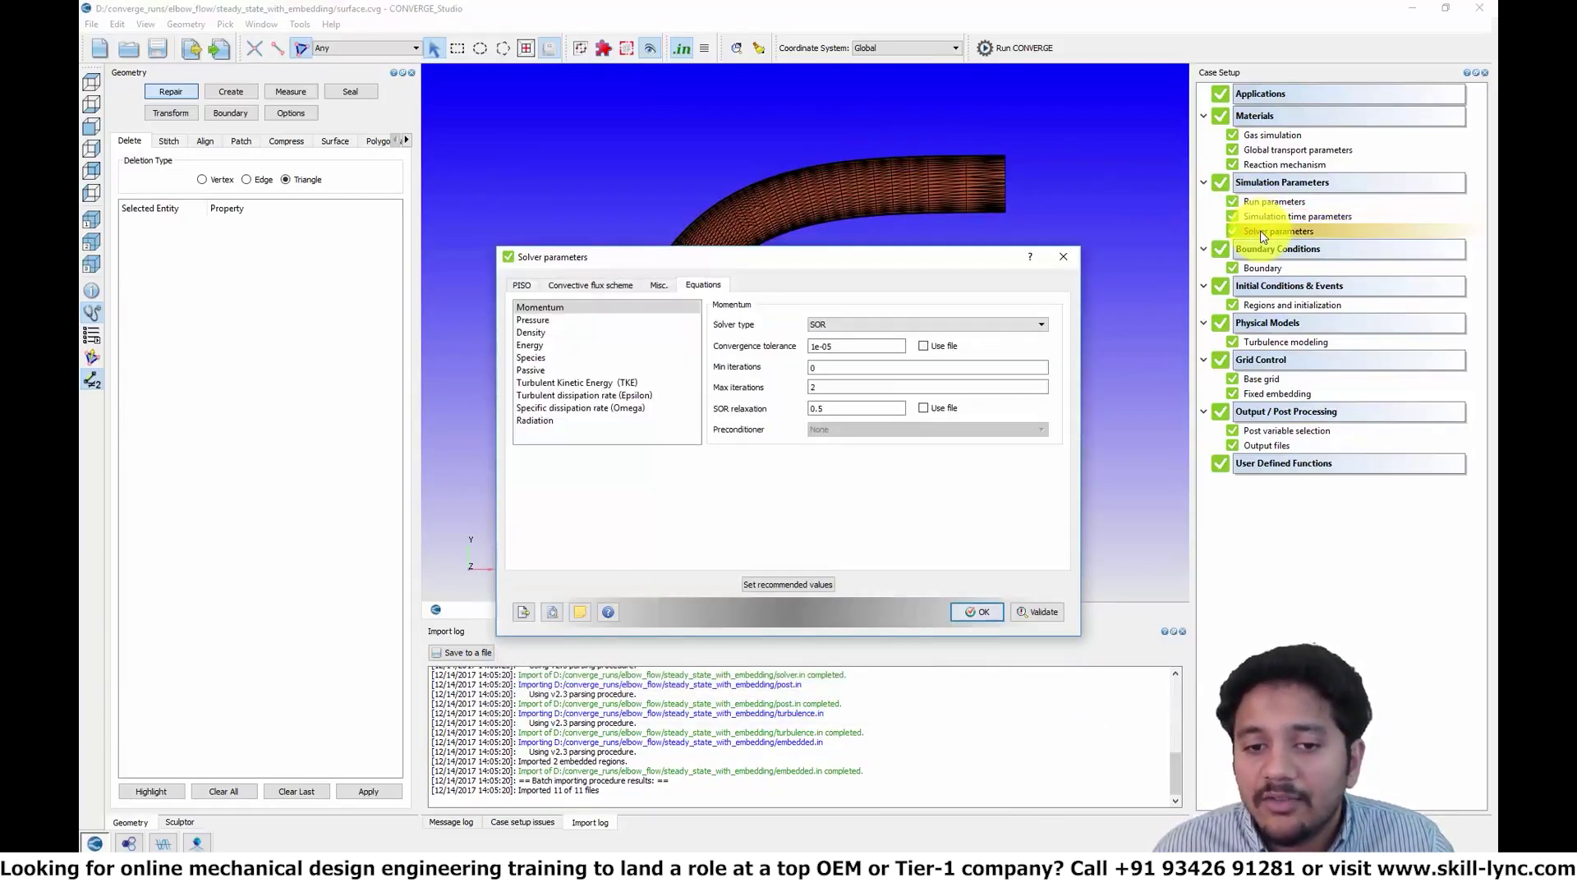
click(521, 286)
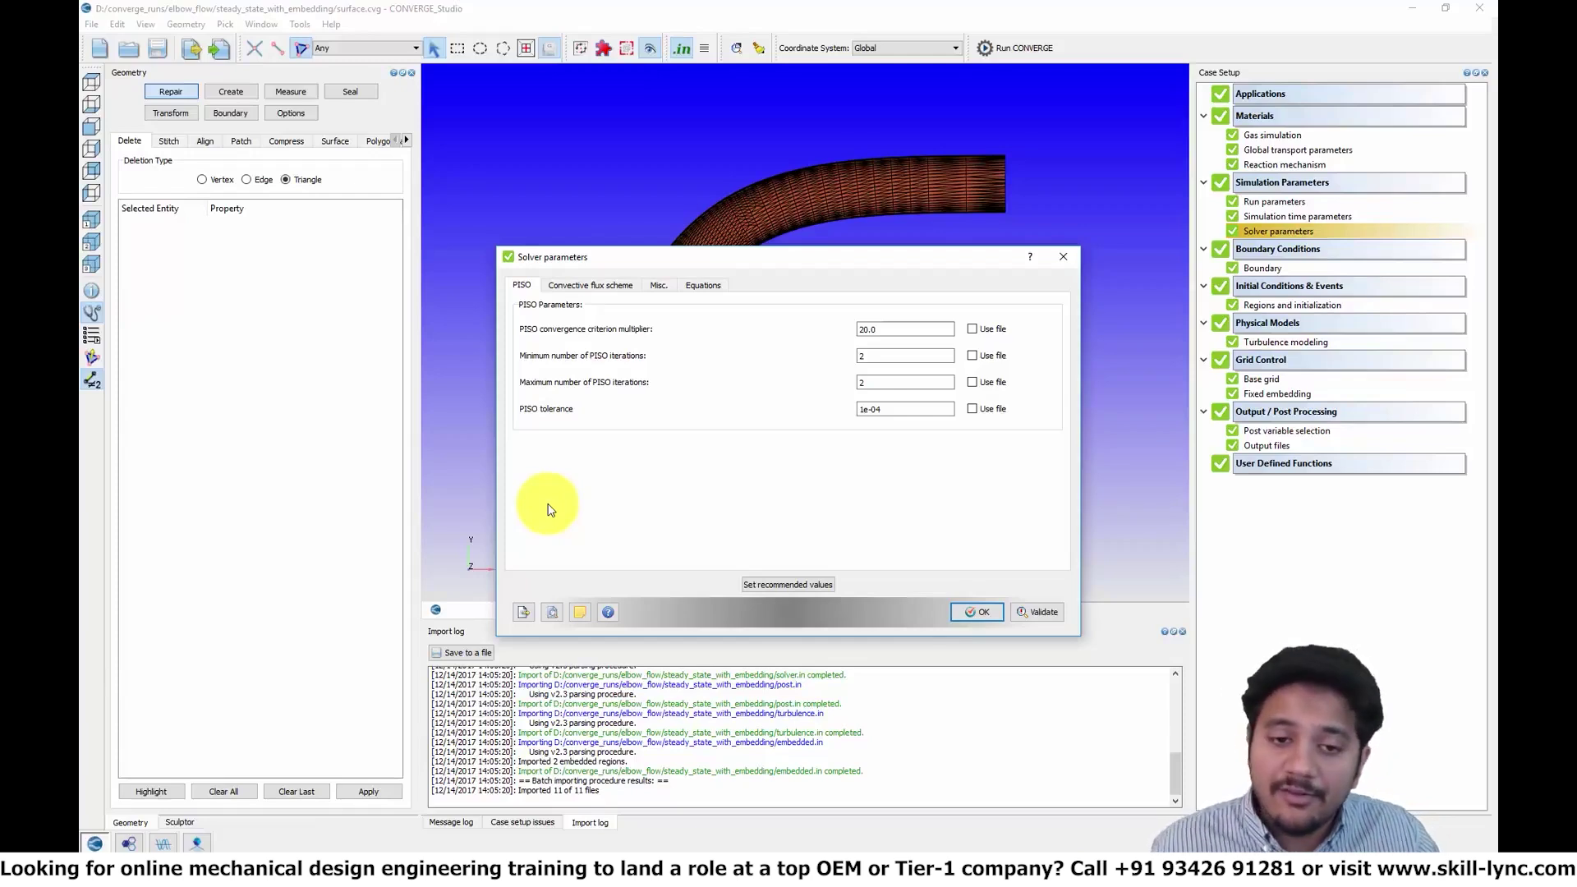
click(592, 286)
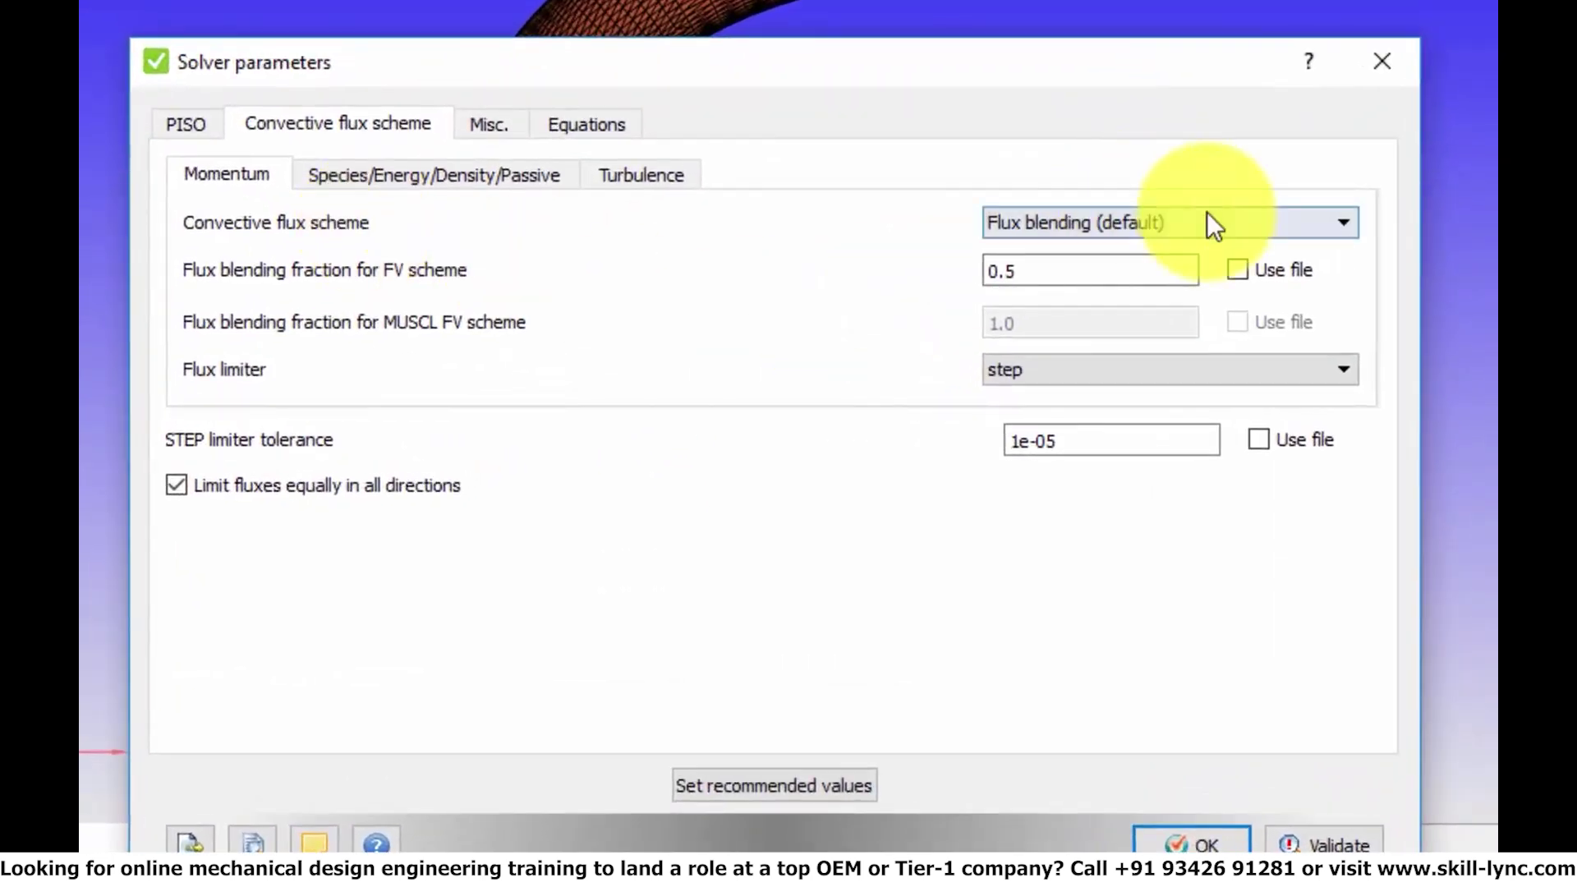
click(1214, 225)
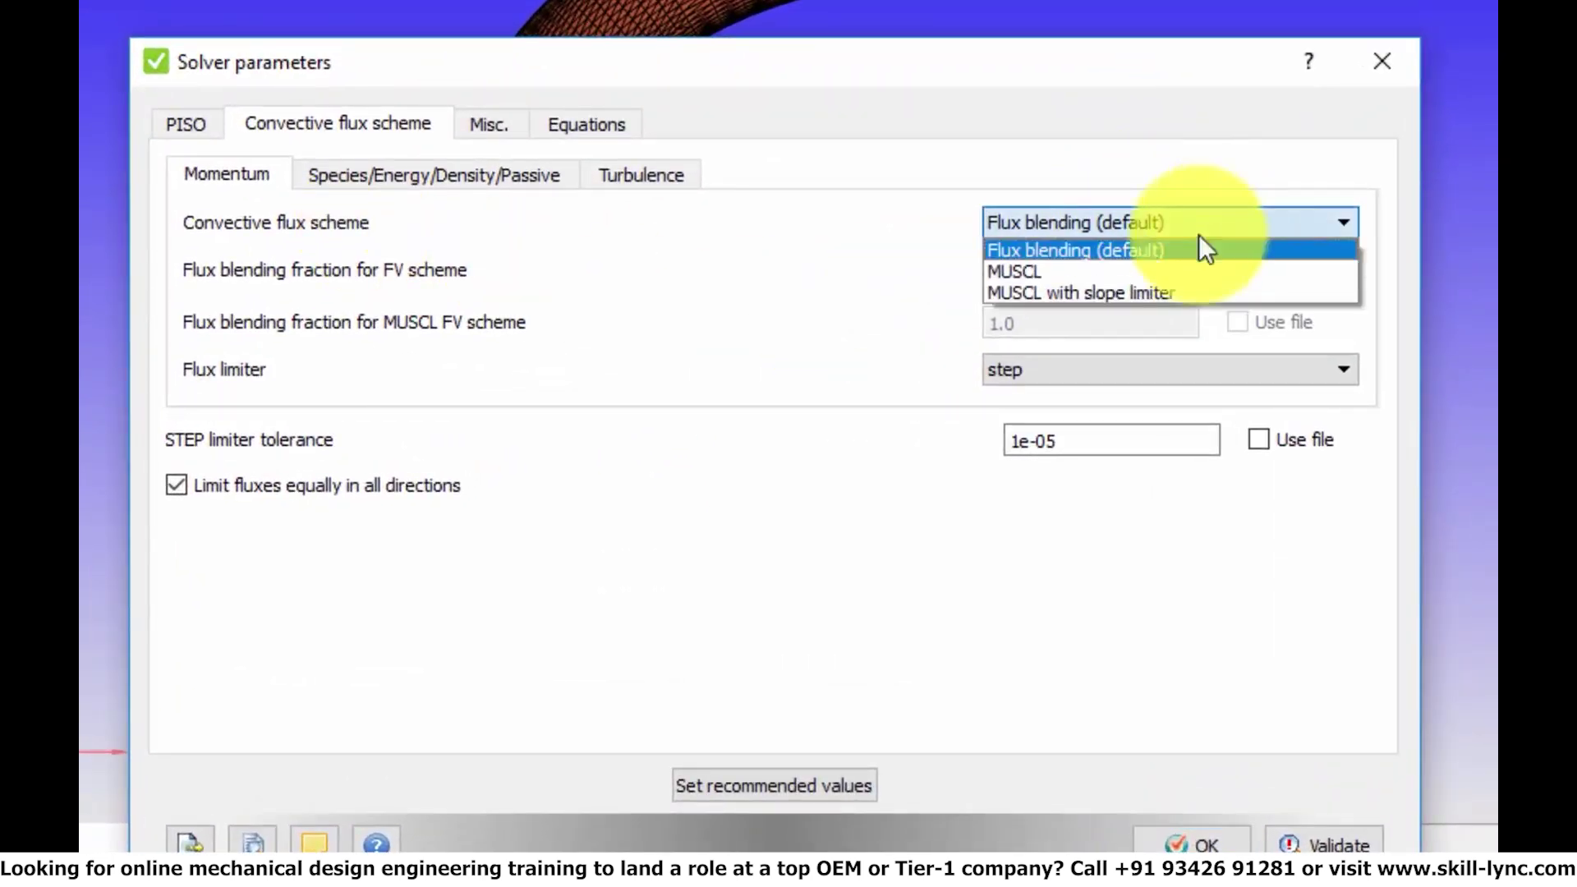
click(1215, 225)
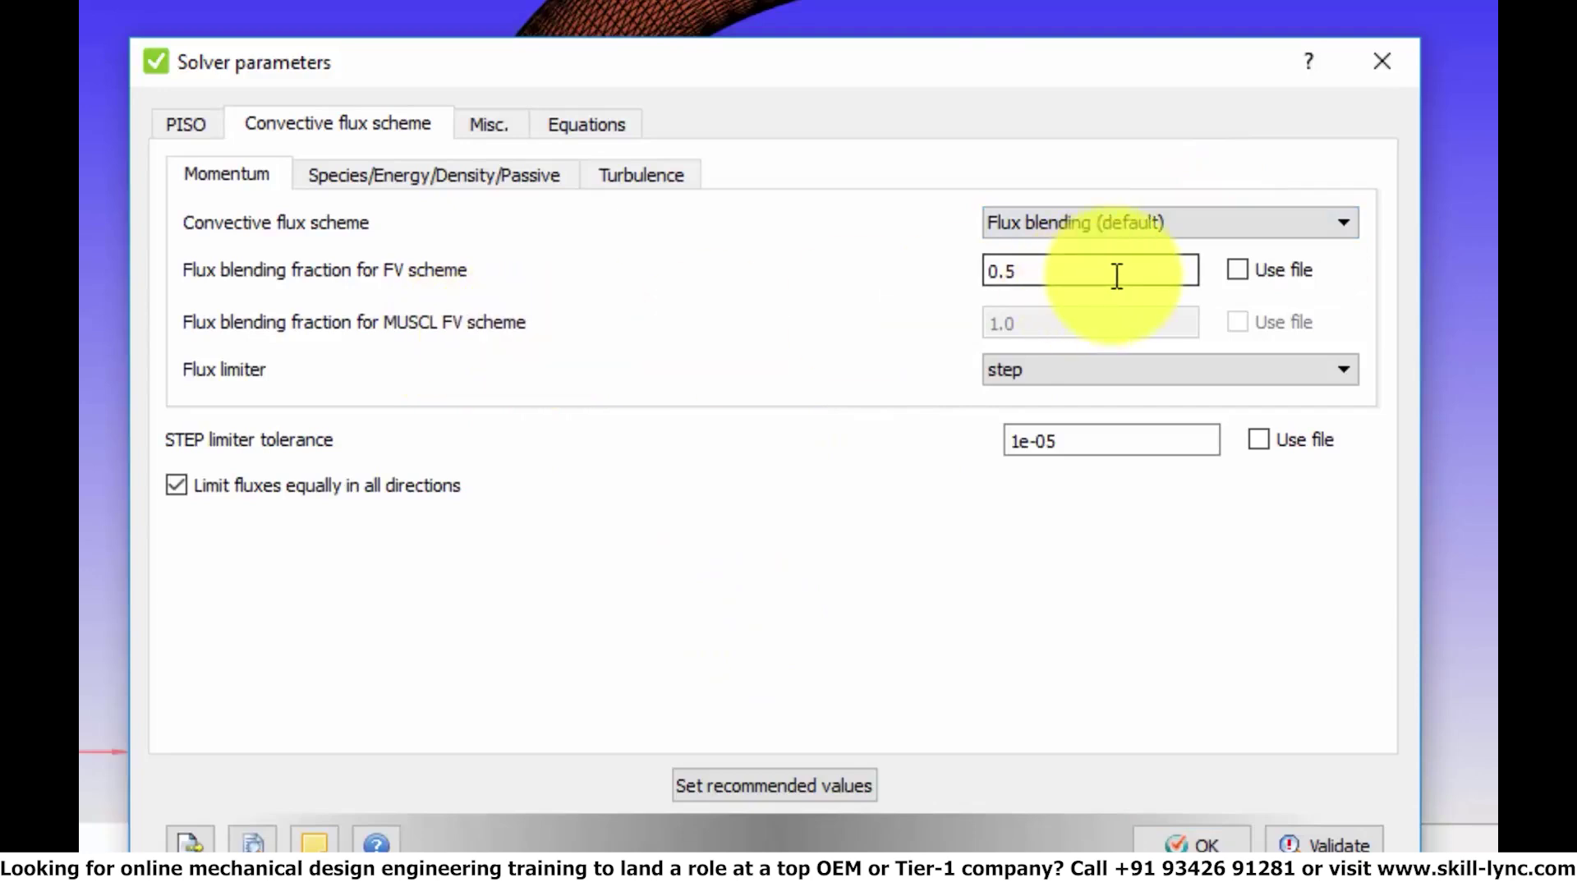
Browse the flux limiter options for momentum, and view the convective flux settings for species/energy/density/passive and for turbulence.
mouse_move(1117, 275)
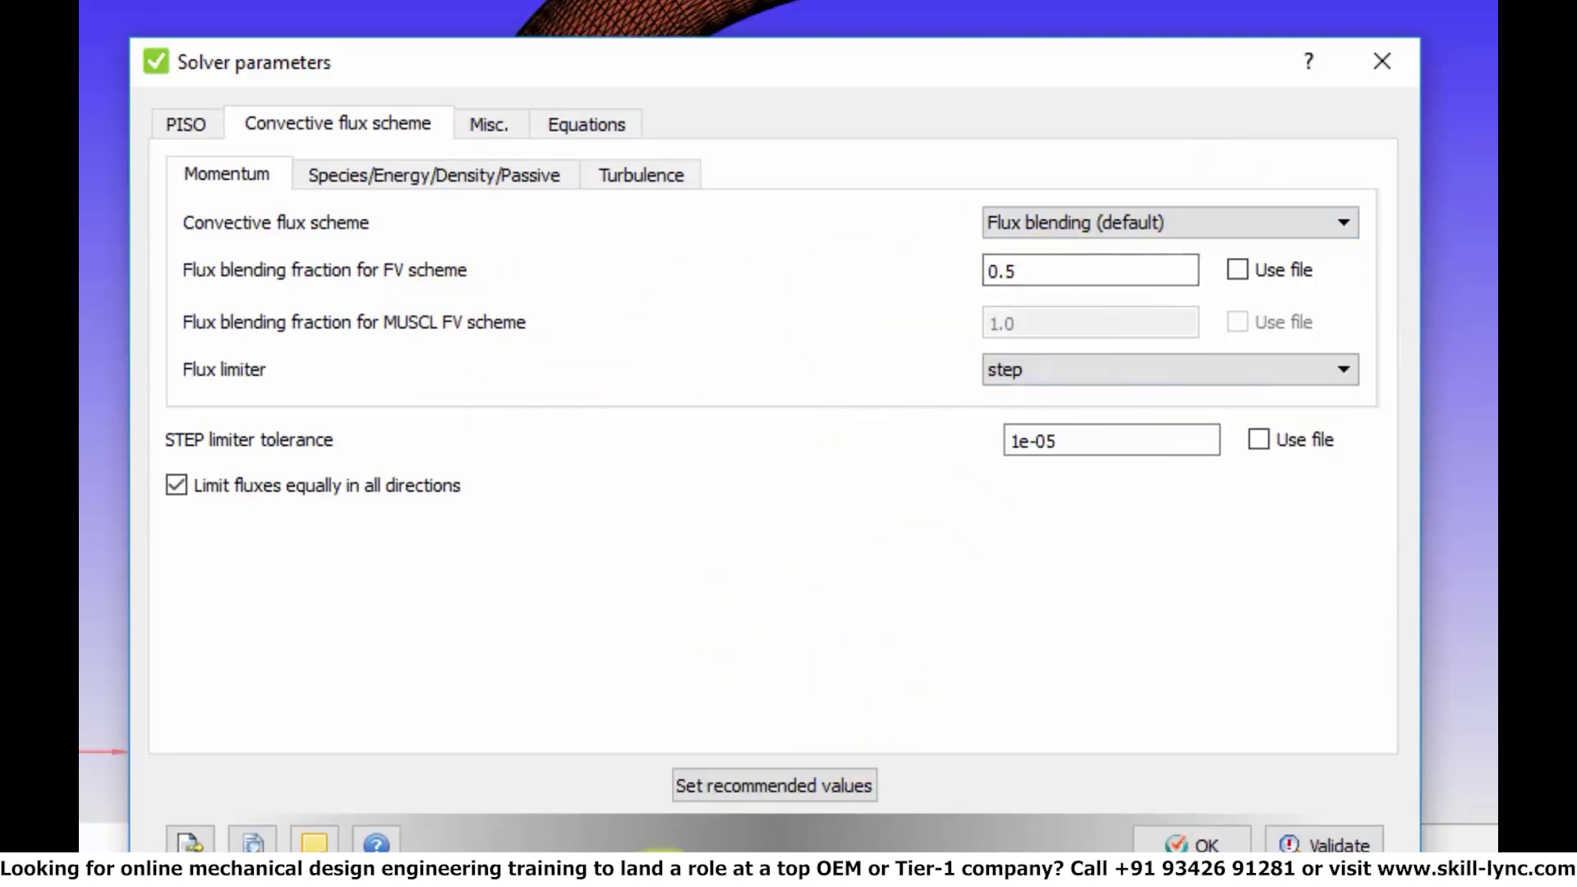
click(1037, 369)
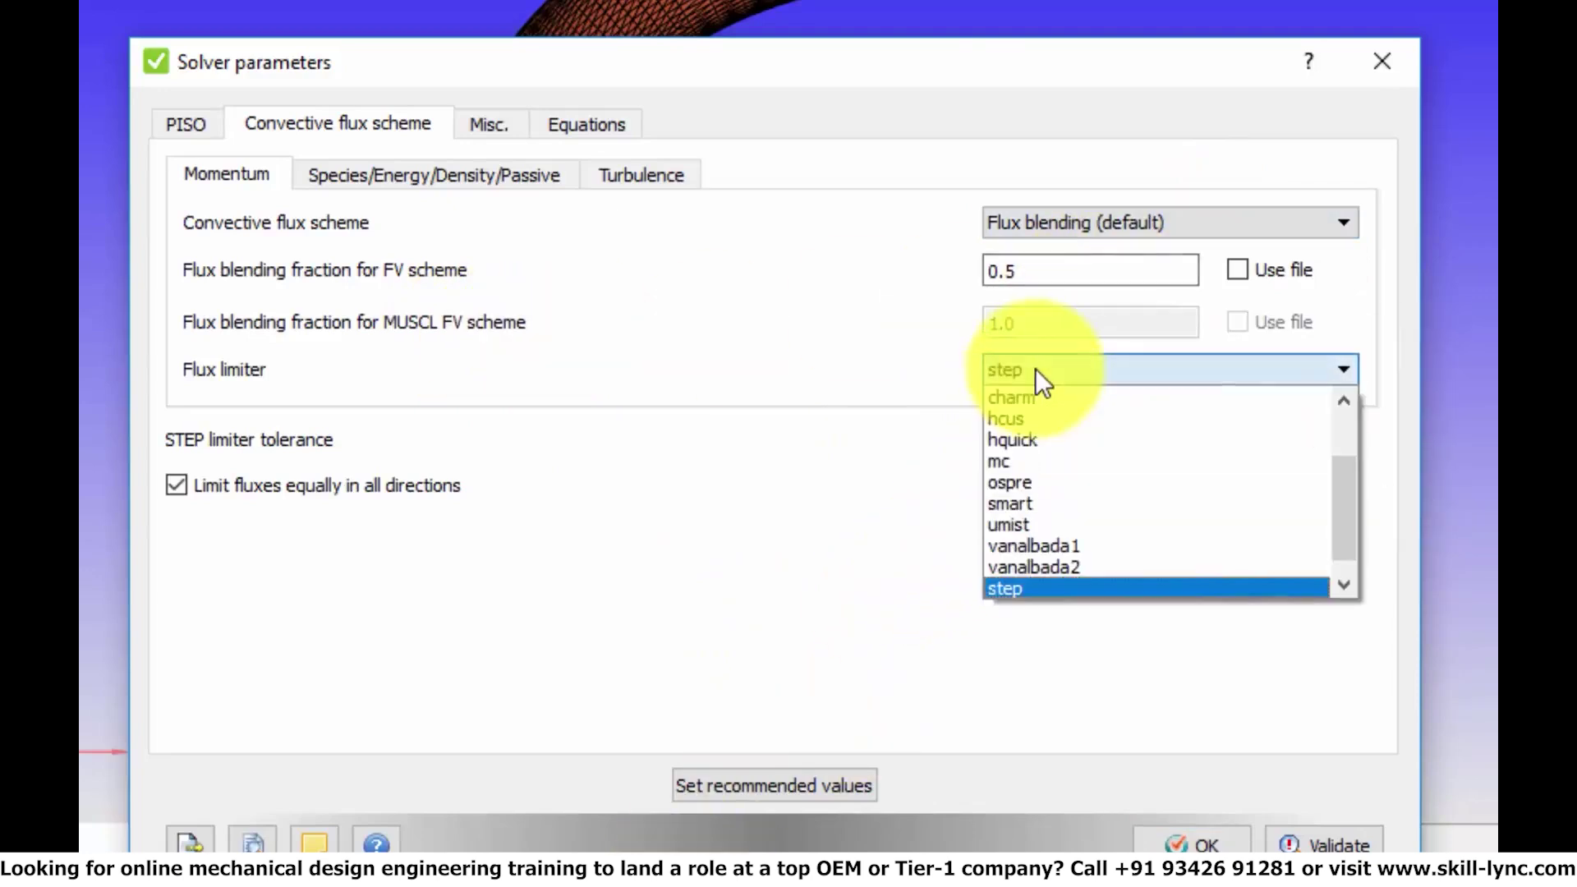
drag(1346, 510, 1370, 609)
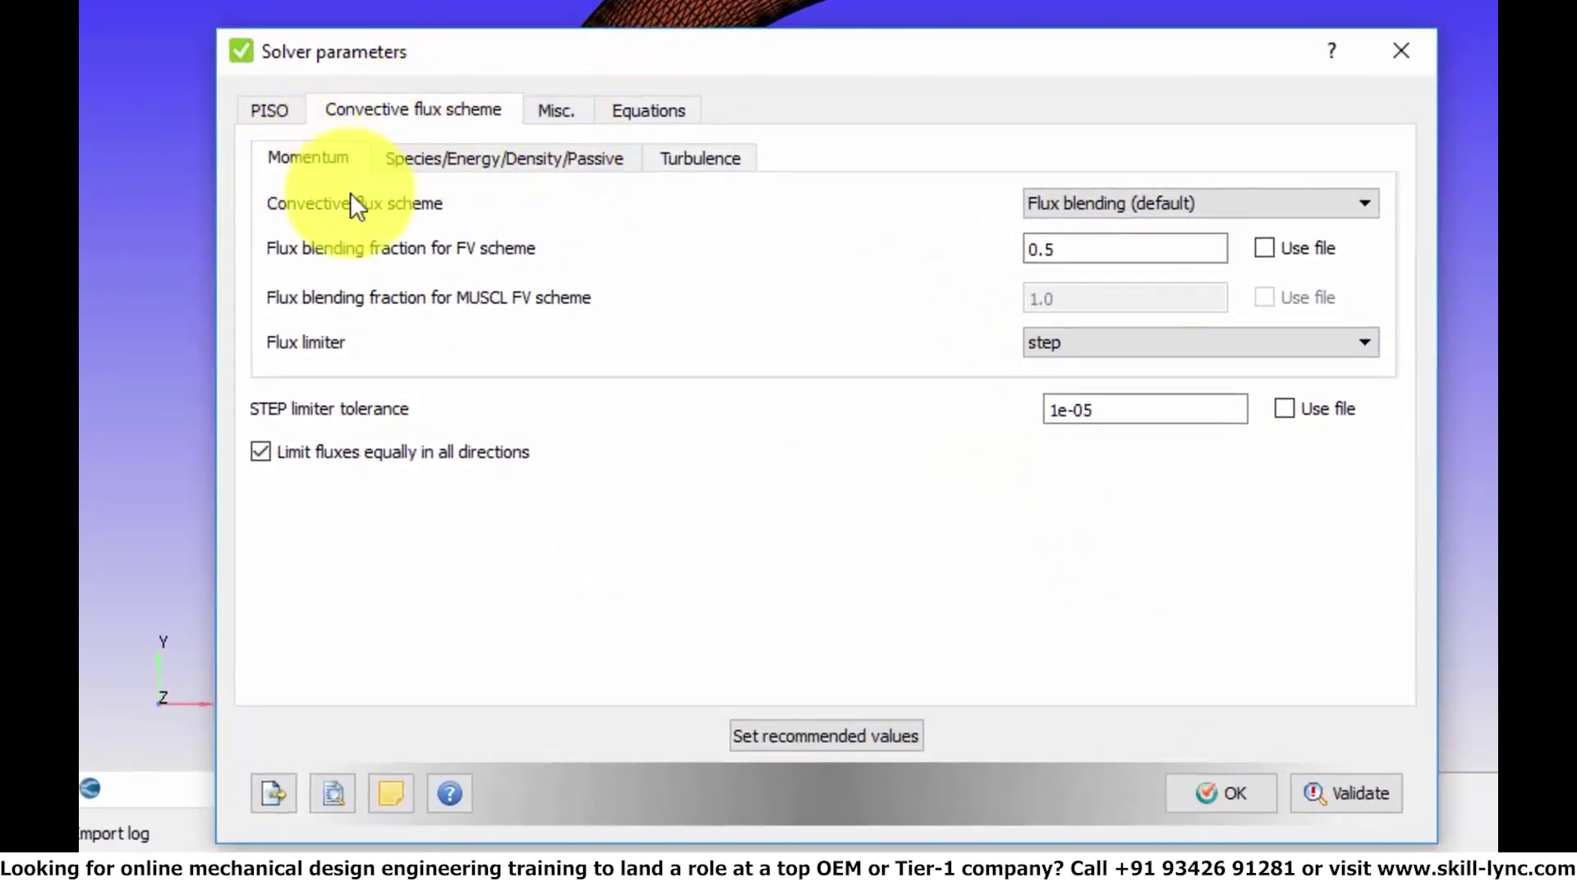
click(460, 158)
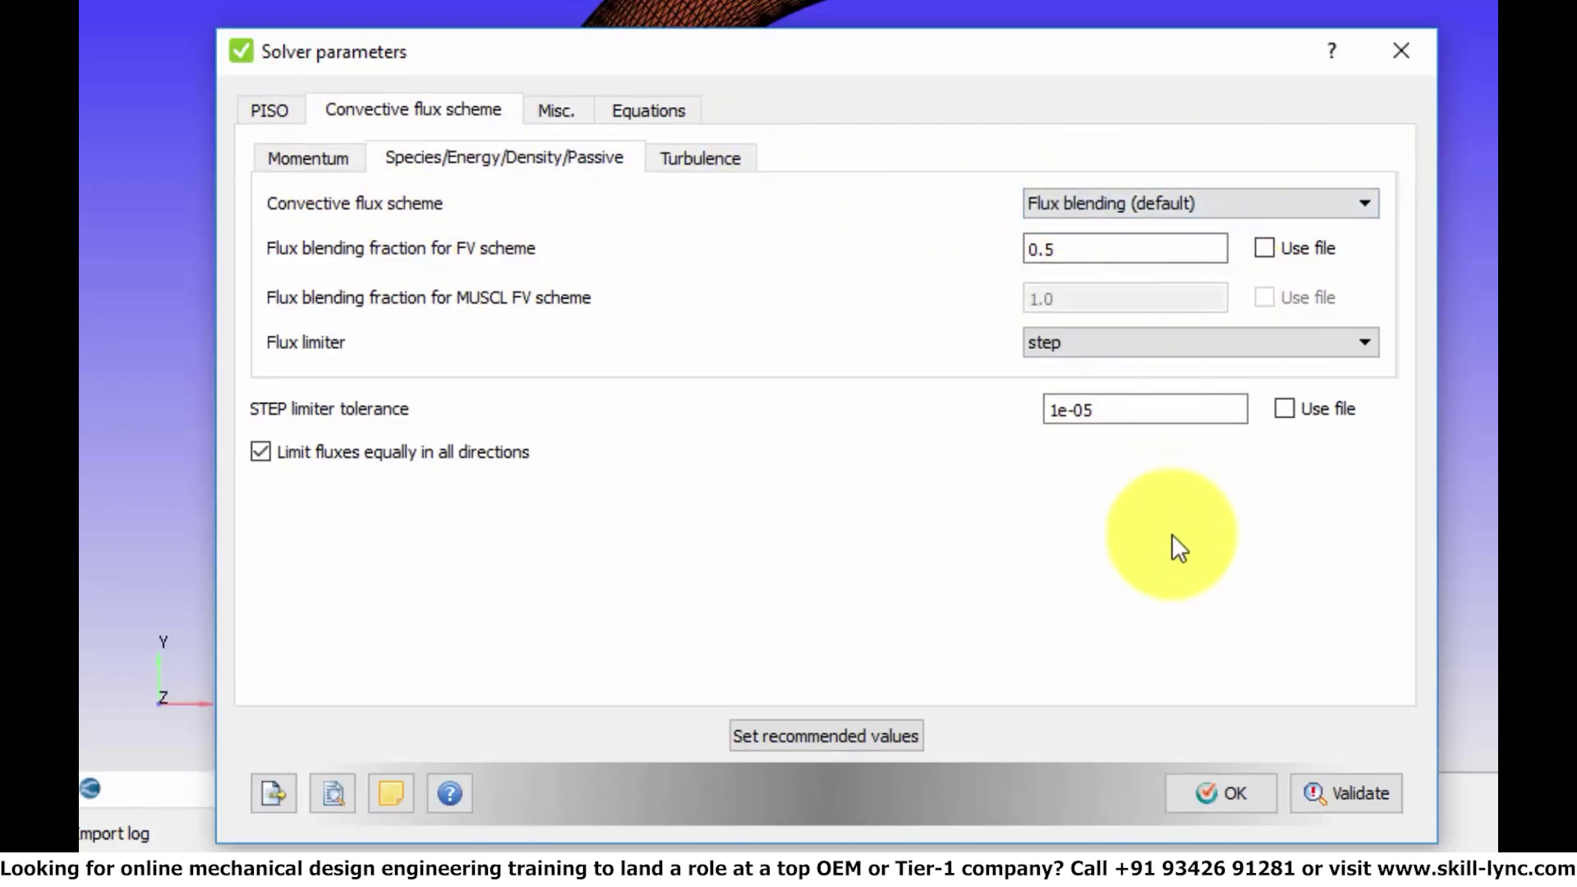
click(714, 166)
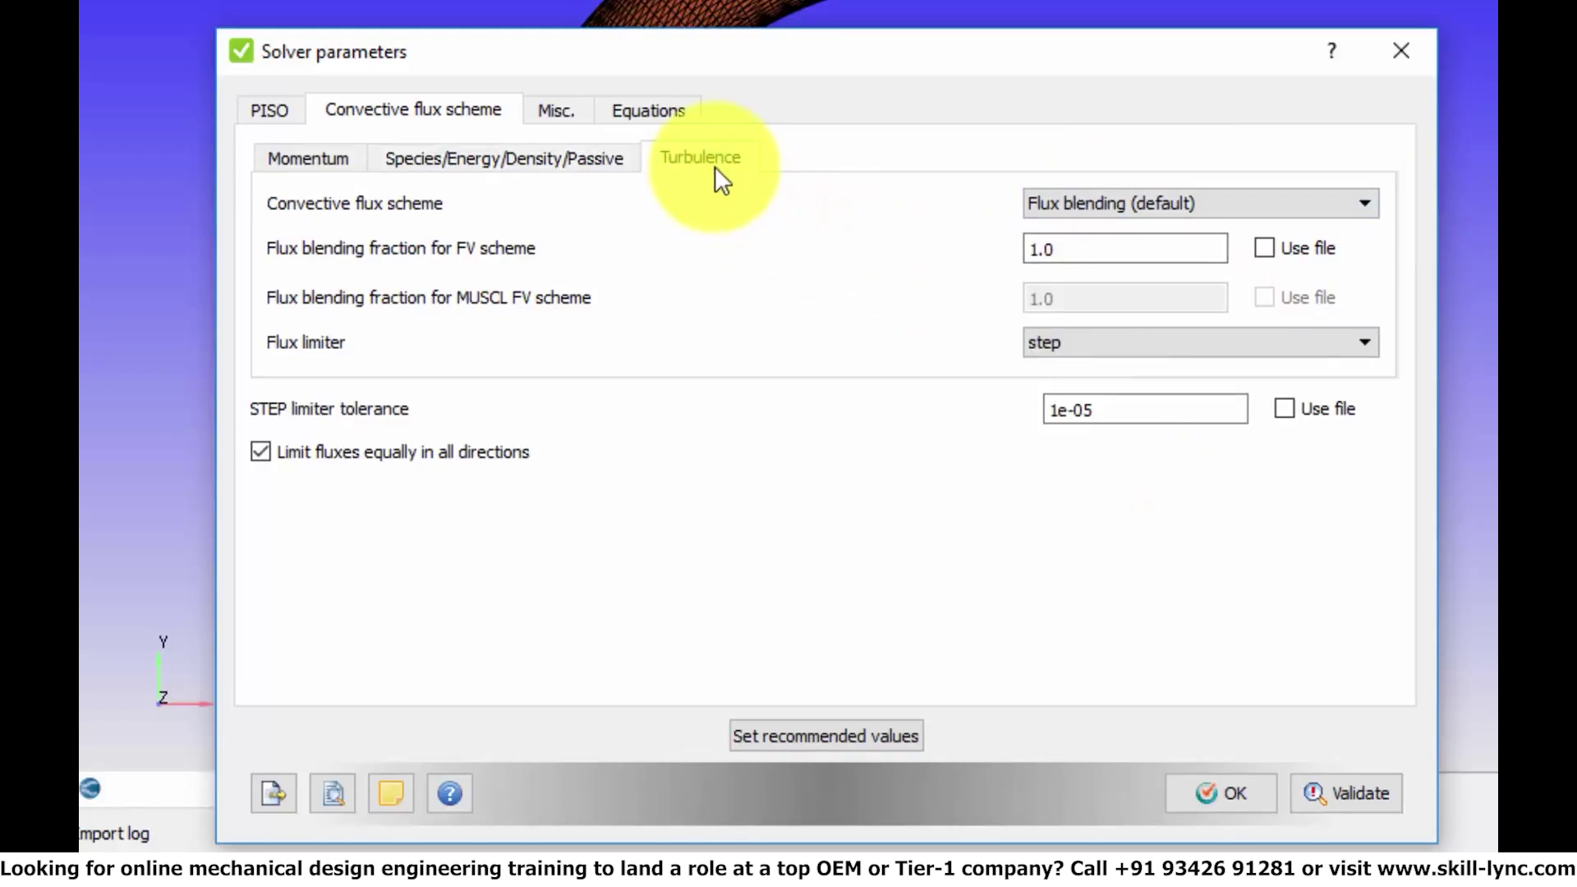
View the equation solver settings for momentum, pressure and density, and check the solver types available for density.
click(667, 110)
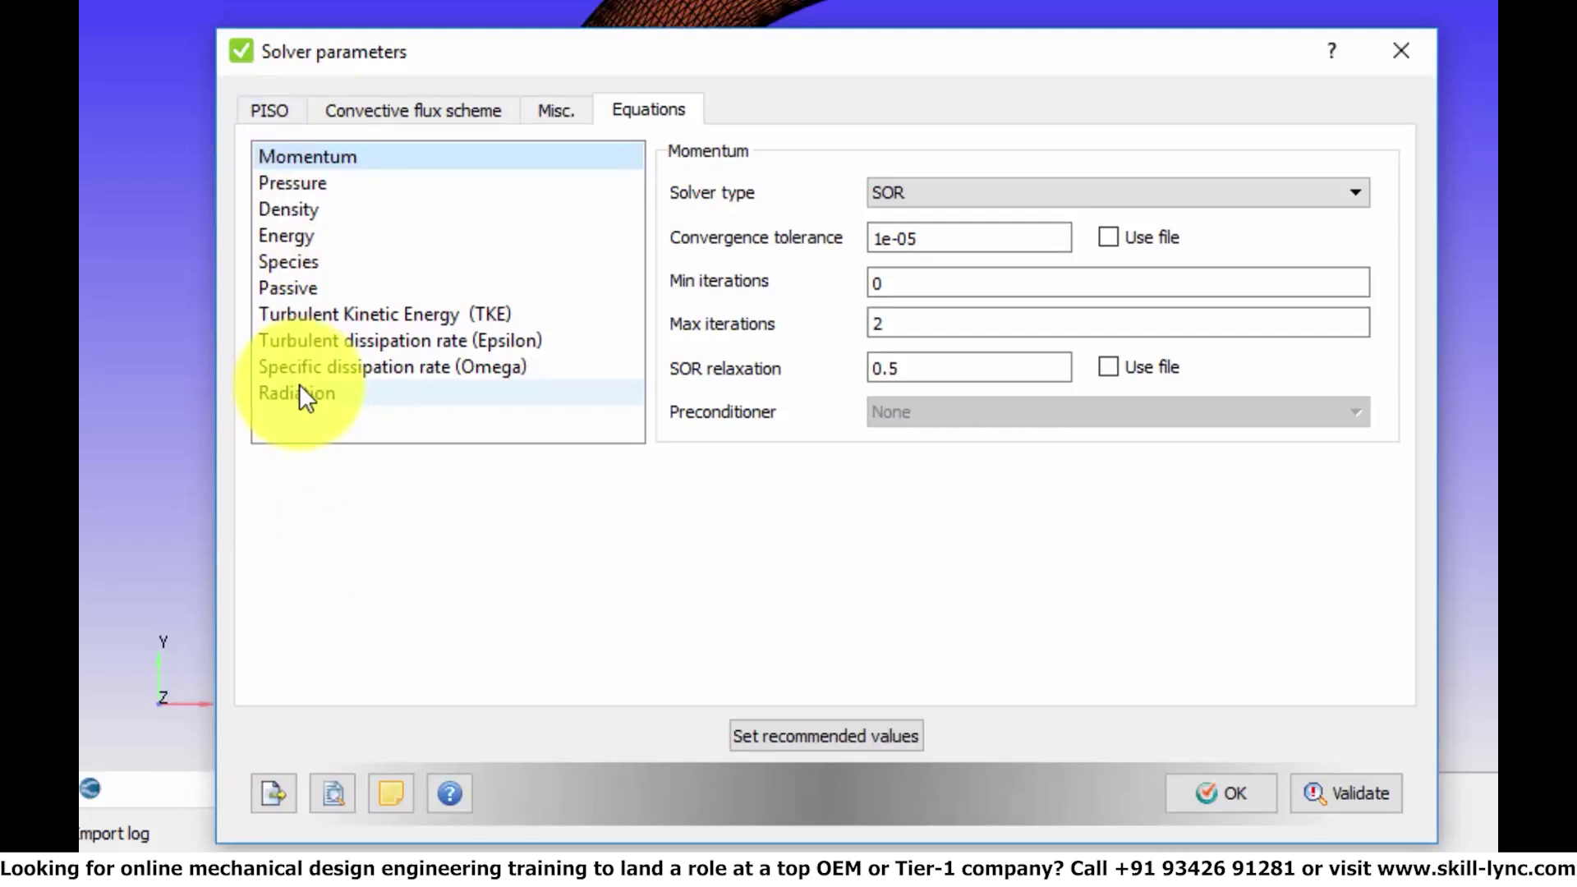
click(341, 188)
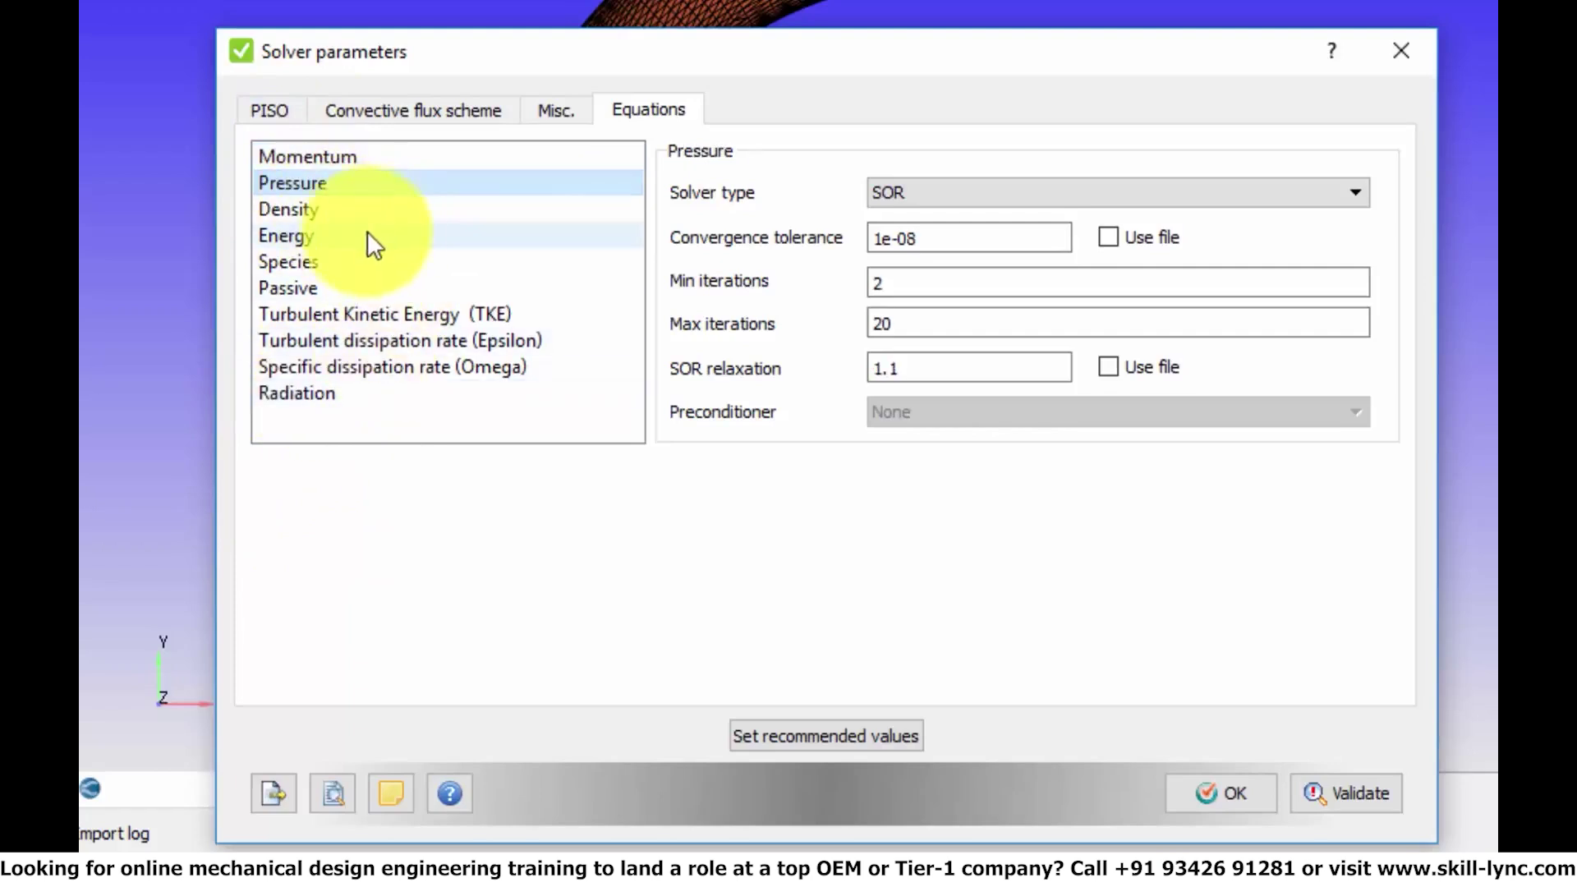
click(304, 212)
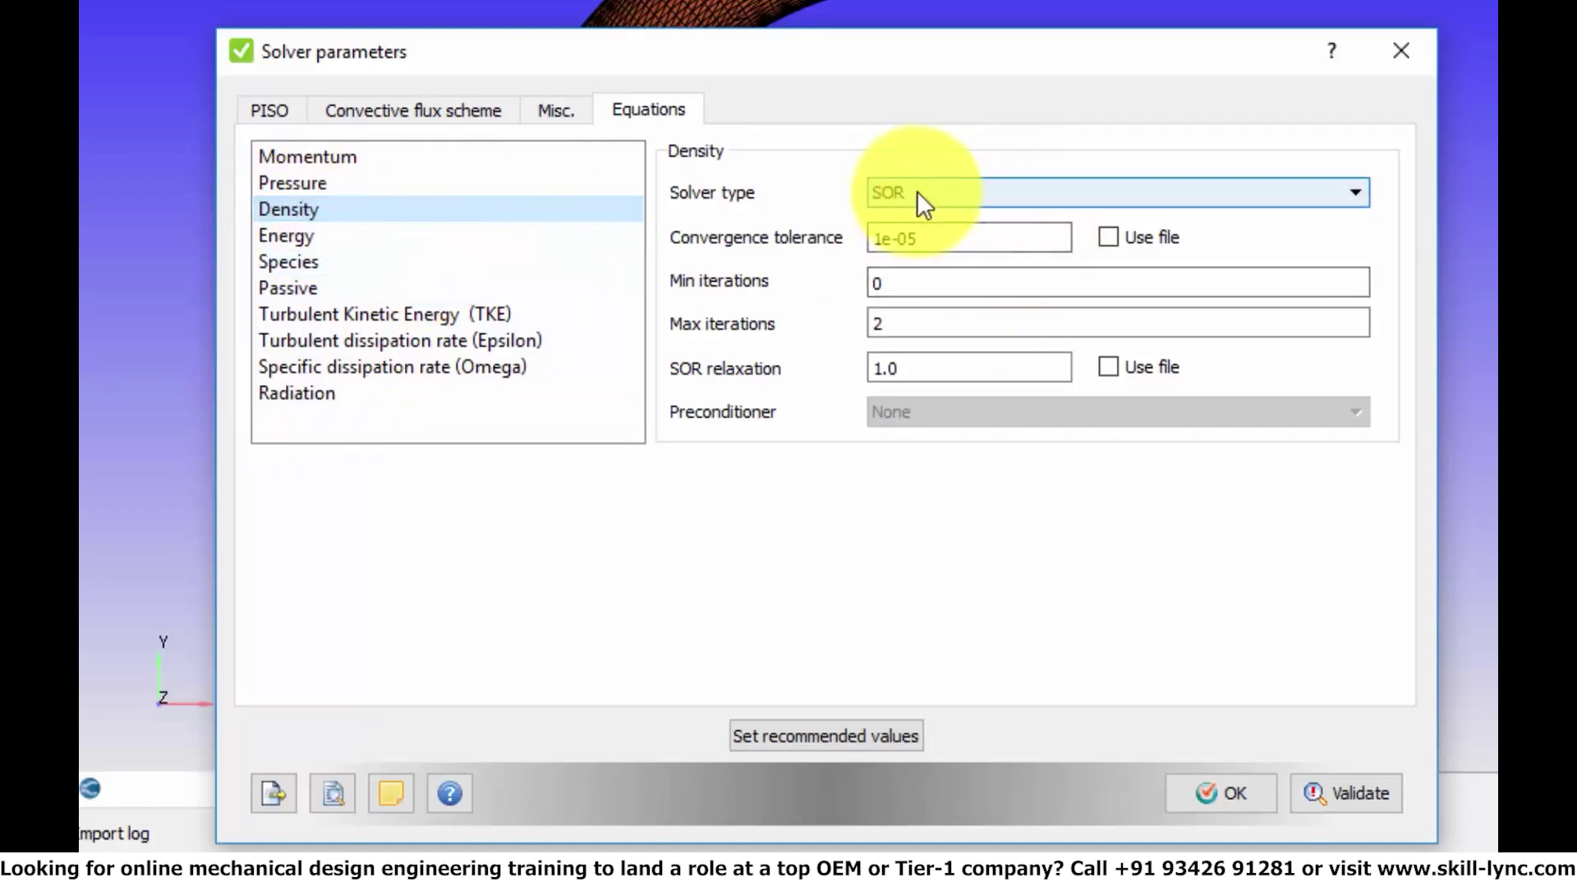
click(993, 199)
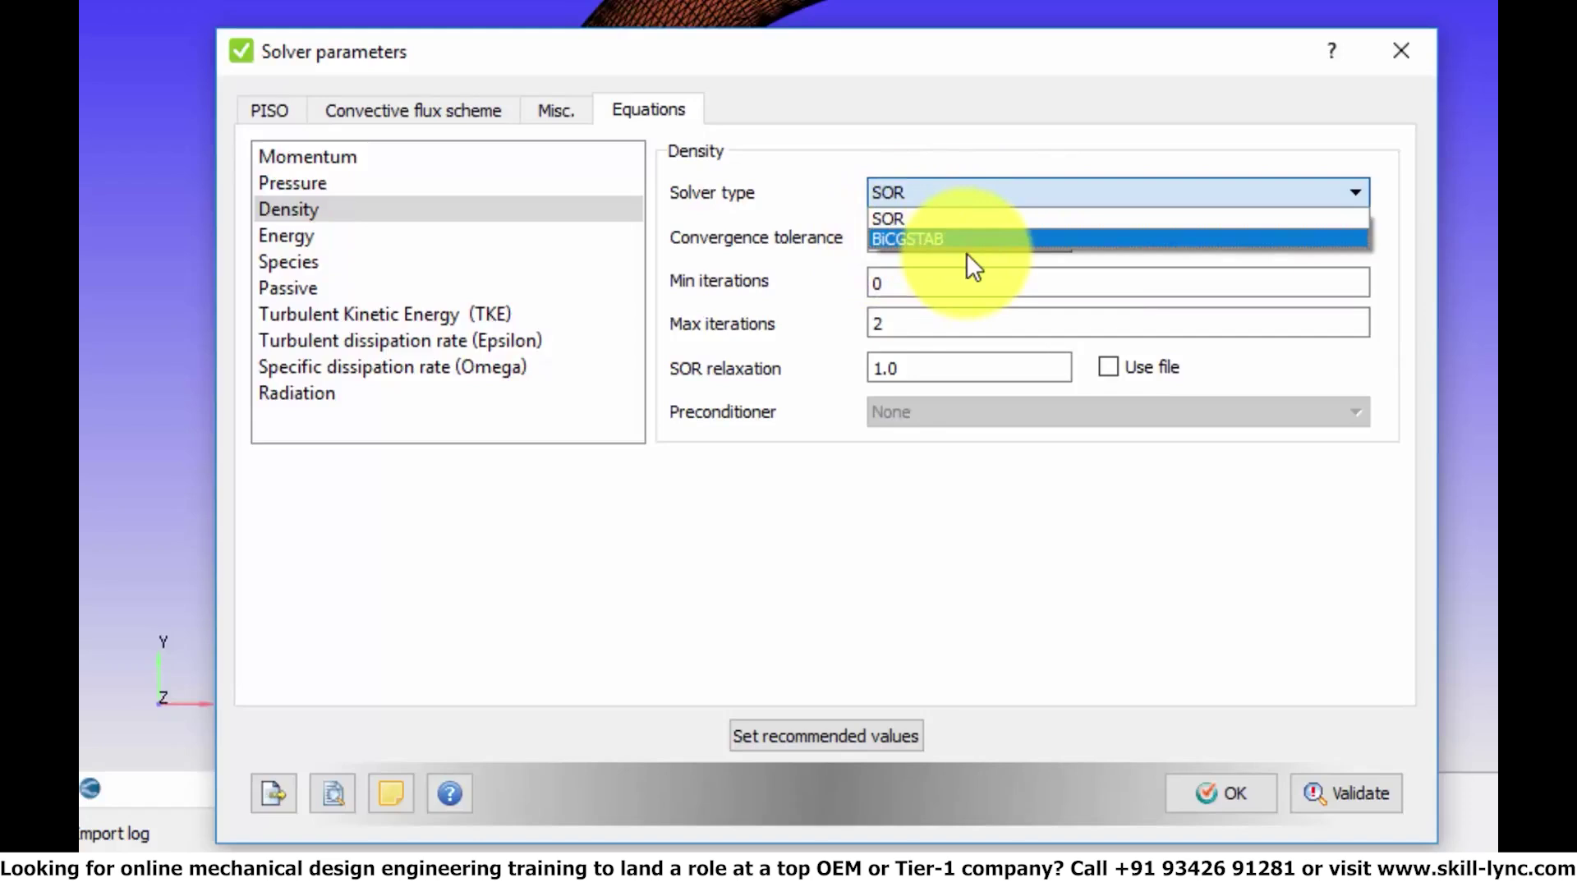
View the equation solver settings for energy, species, turbulent kinetic energy, turbulent dissipation rate (Epsilon) and specific dissipation rate (Omega).
click(295, 236)
click(301, 262)
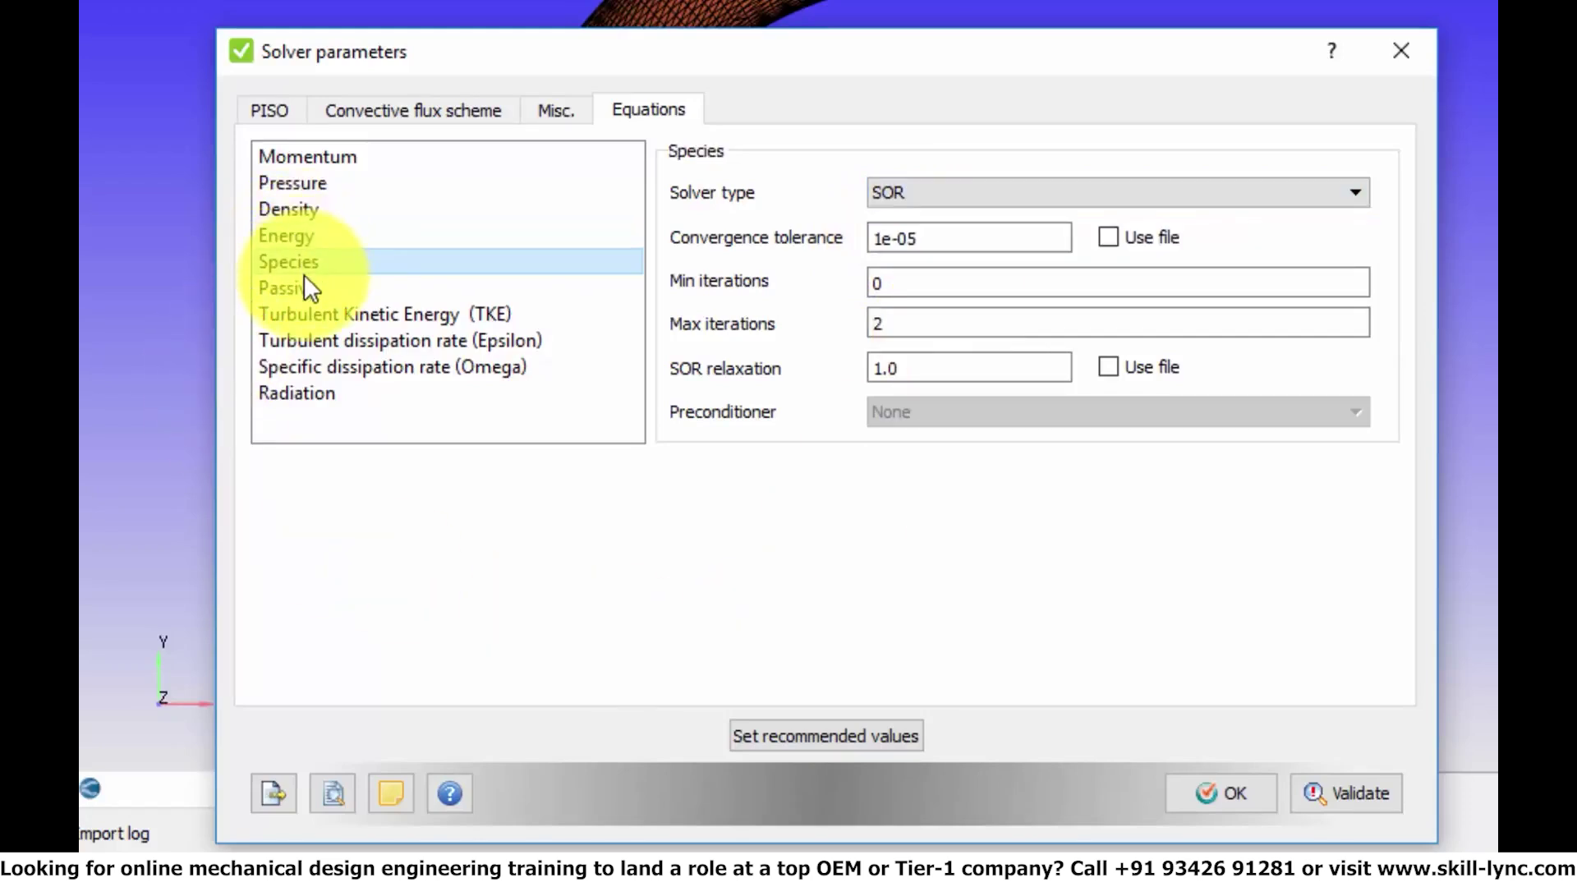
click(309, 314)
click(325, 340)
click(343, 370)
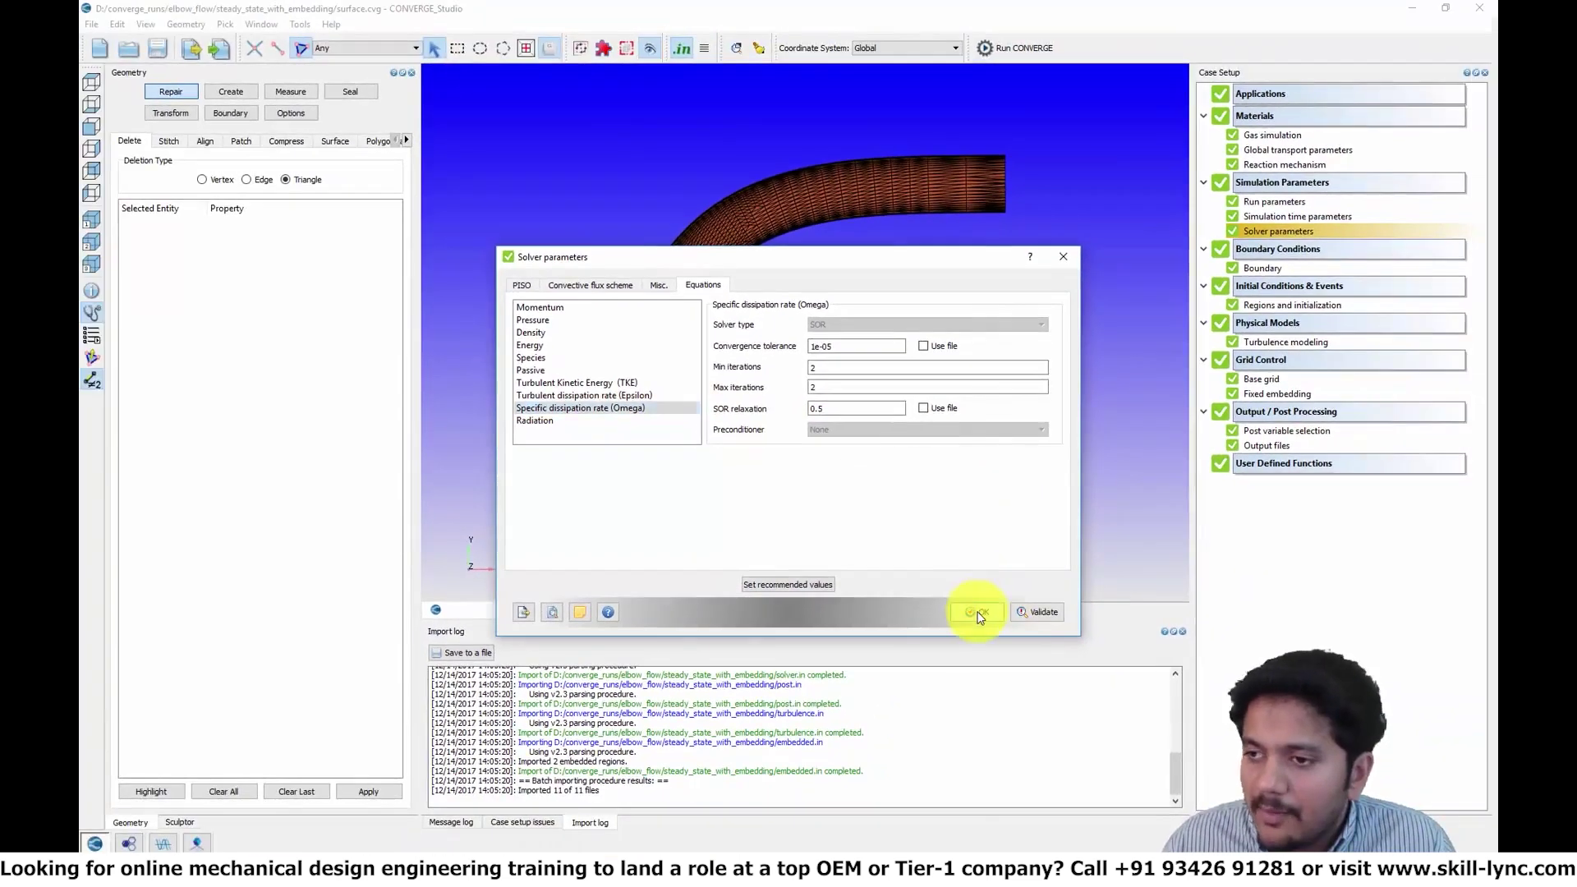
Close the solver parameters, open the boundary conditions and check the boundary types available for the elbow wall, keeping WALL.
click(979, 615)
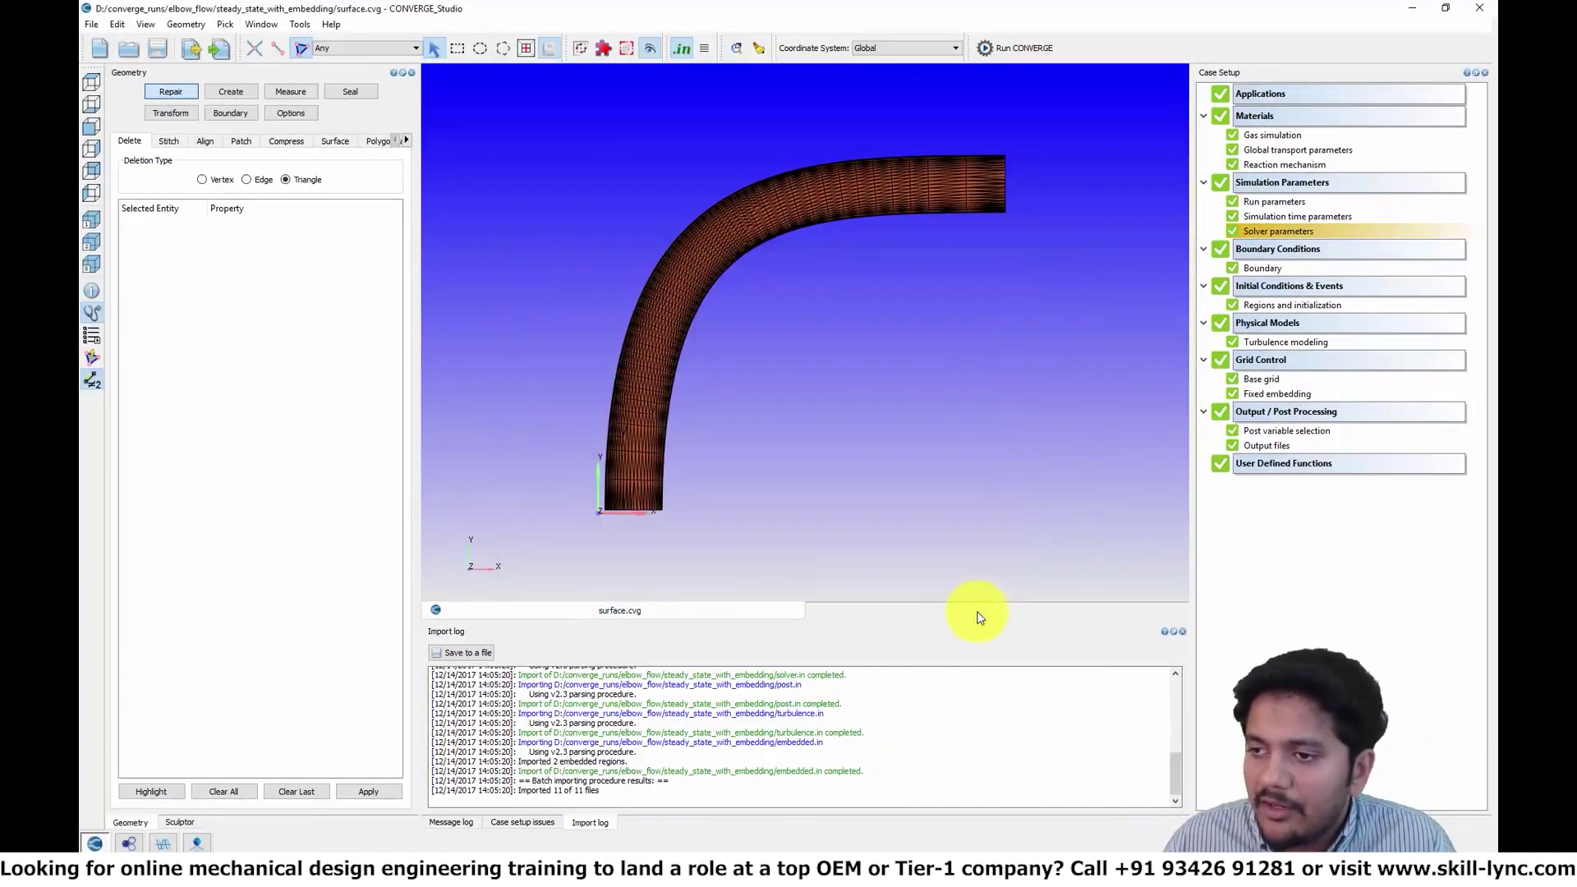
double_click(1276, 266)
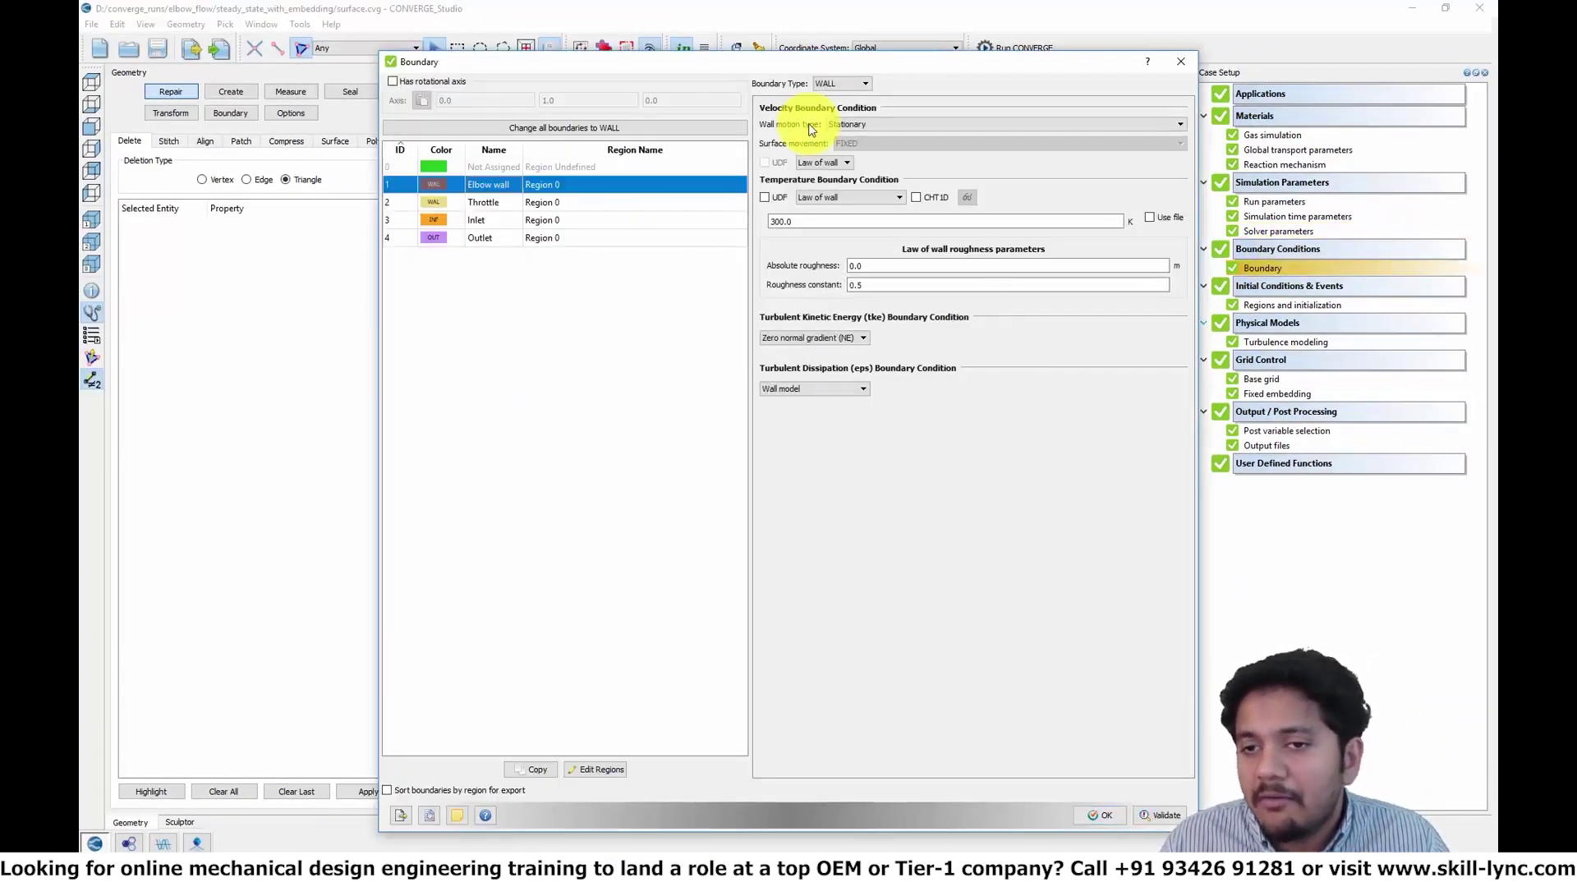
click(847, 85)
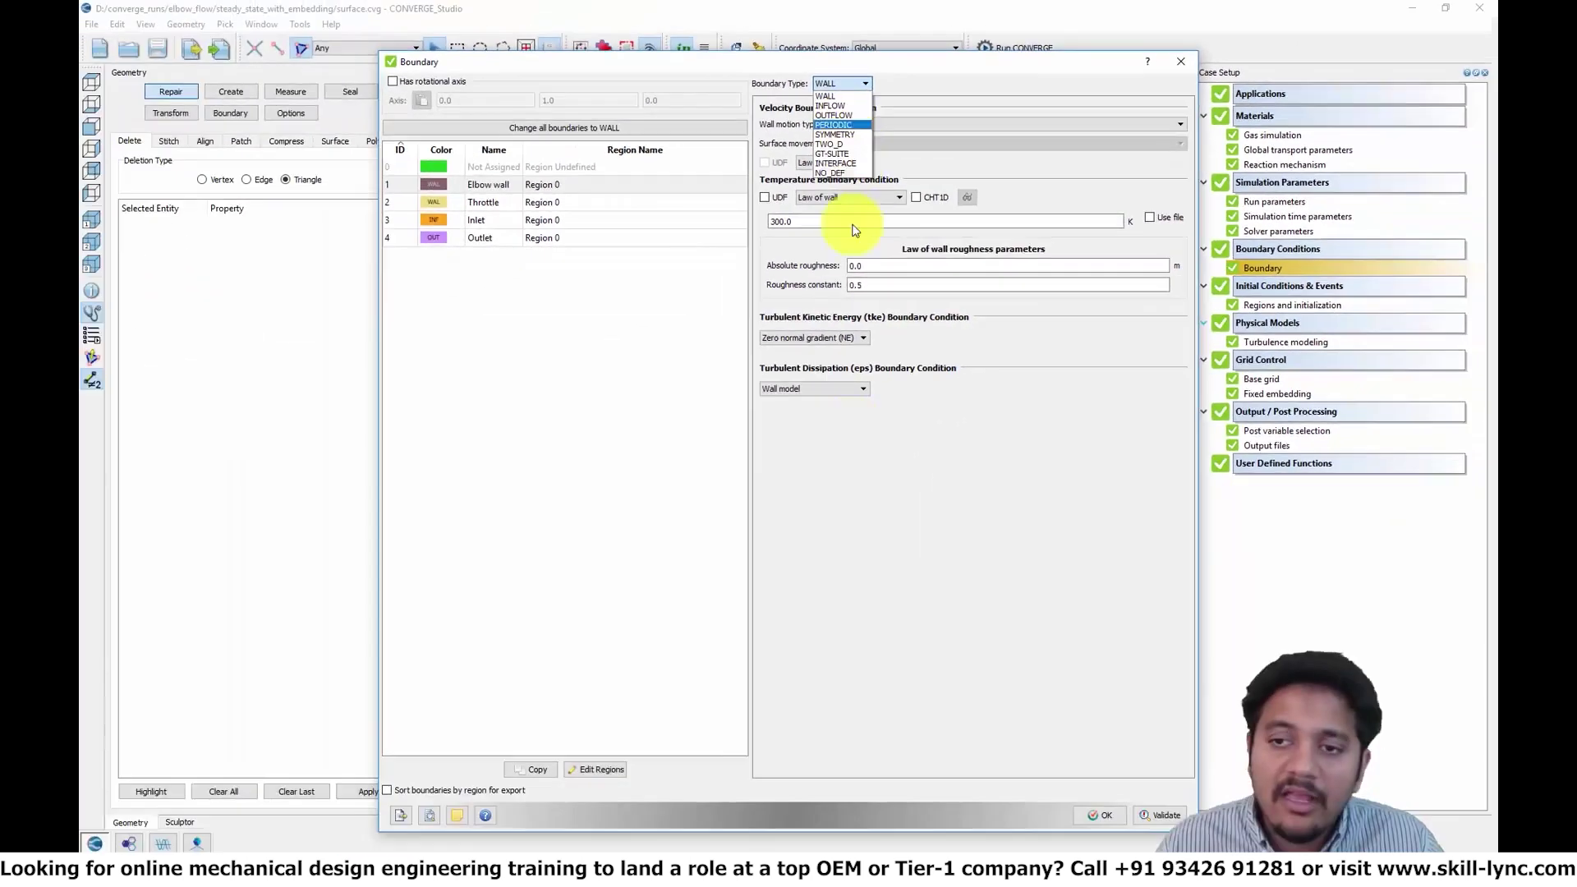
click(866, 517)
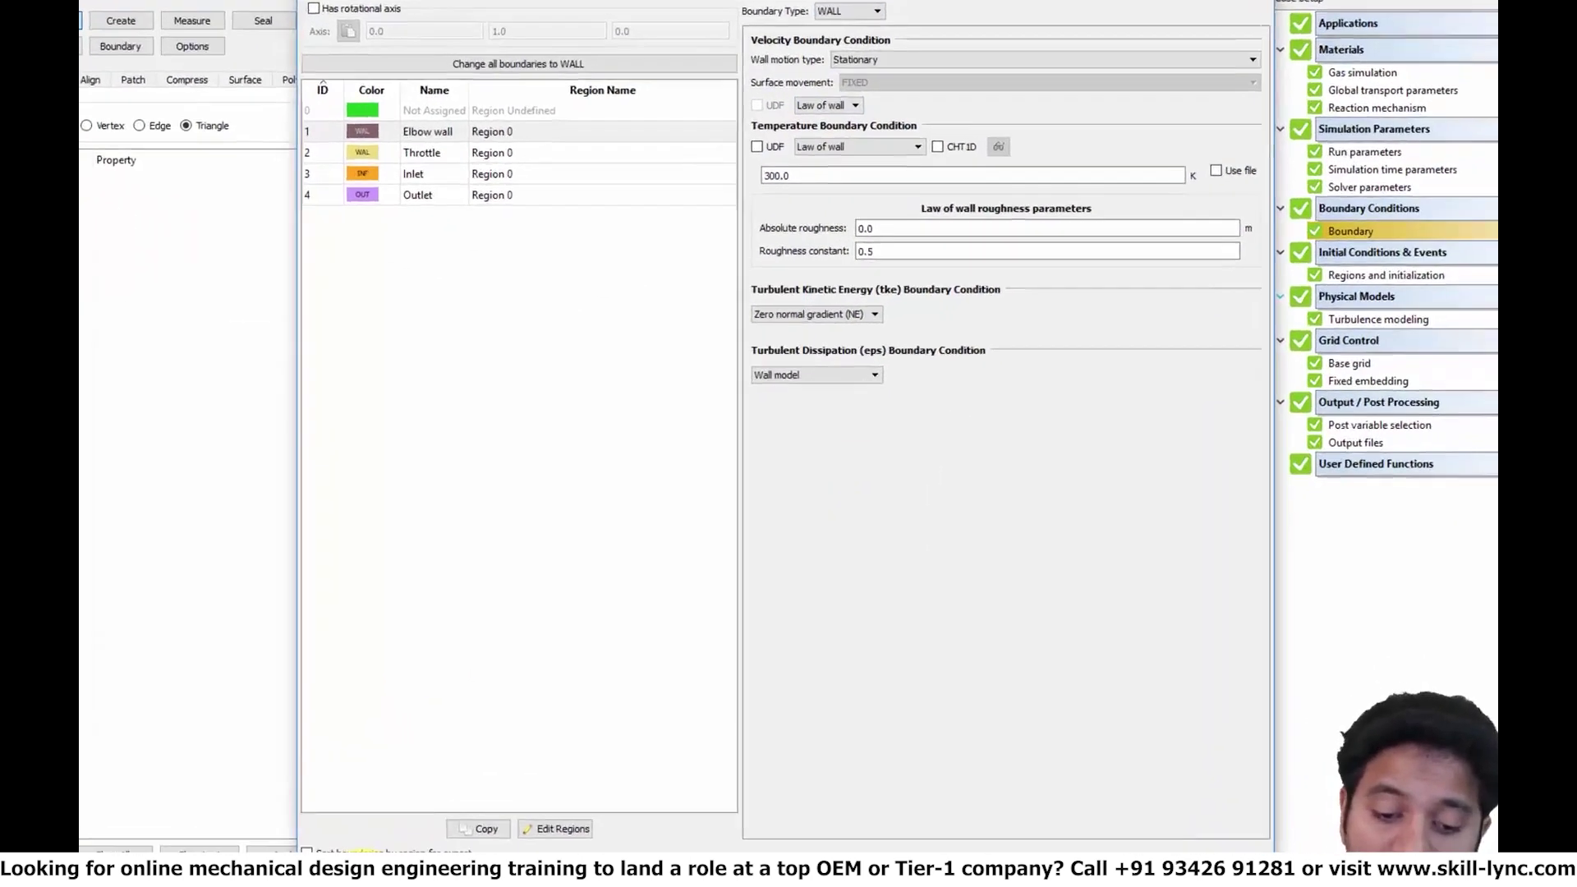
Preview the boundary.in input file and examine the block of entries defining the elbow wall.
click(430, 815)
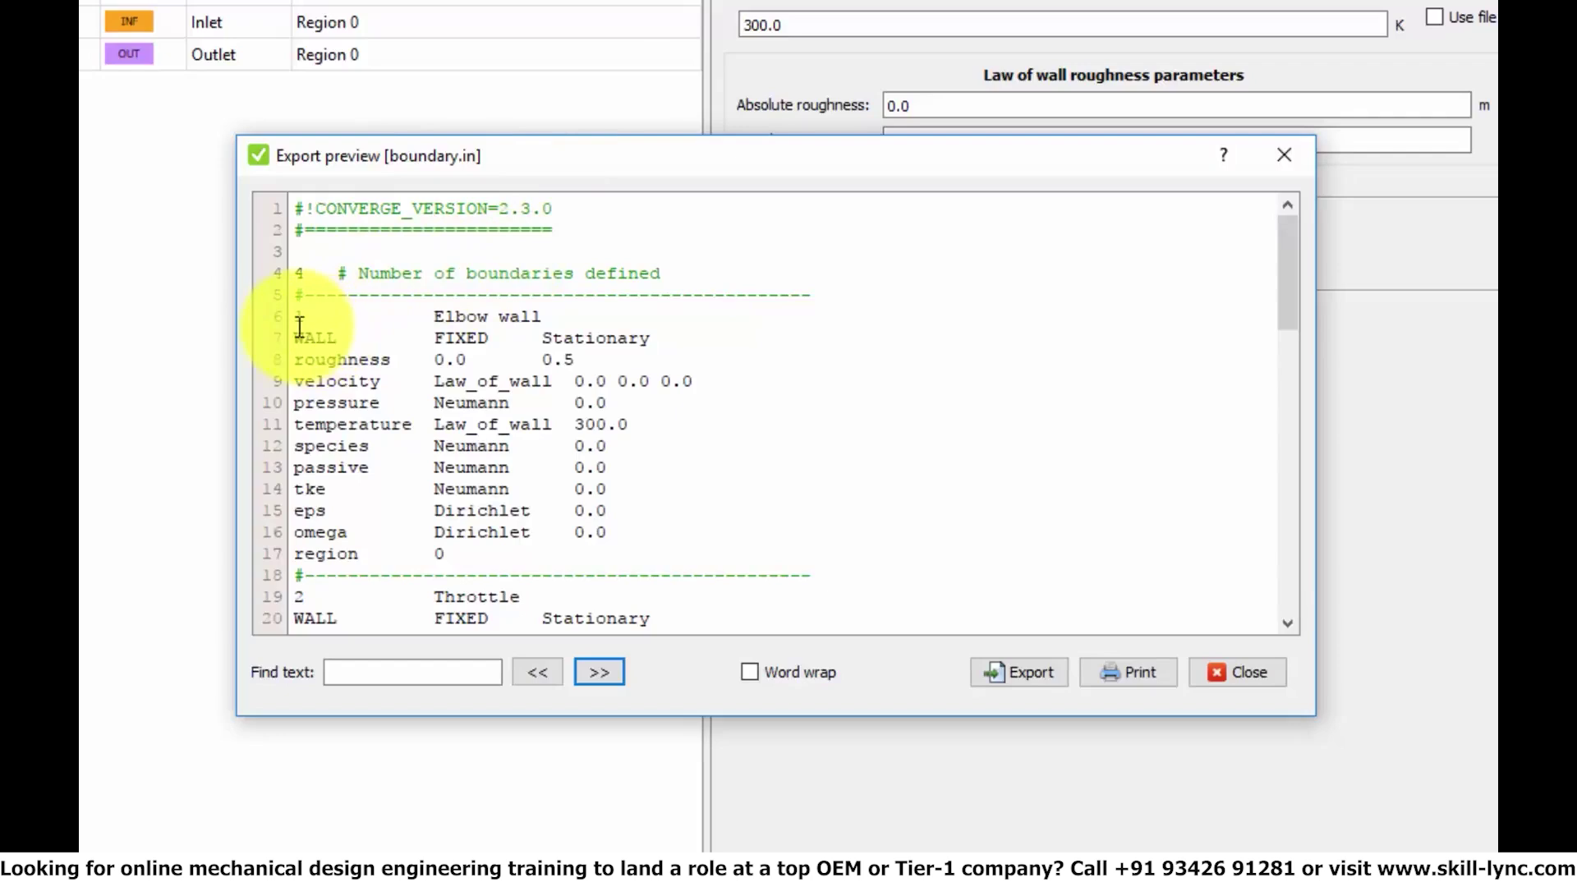
drag(297, 323, 595, 558)
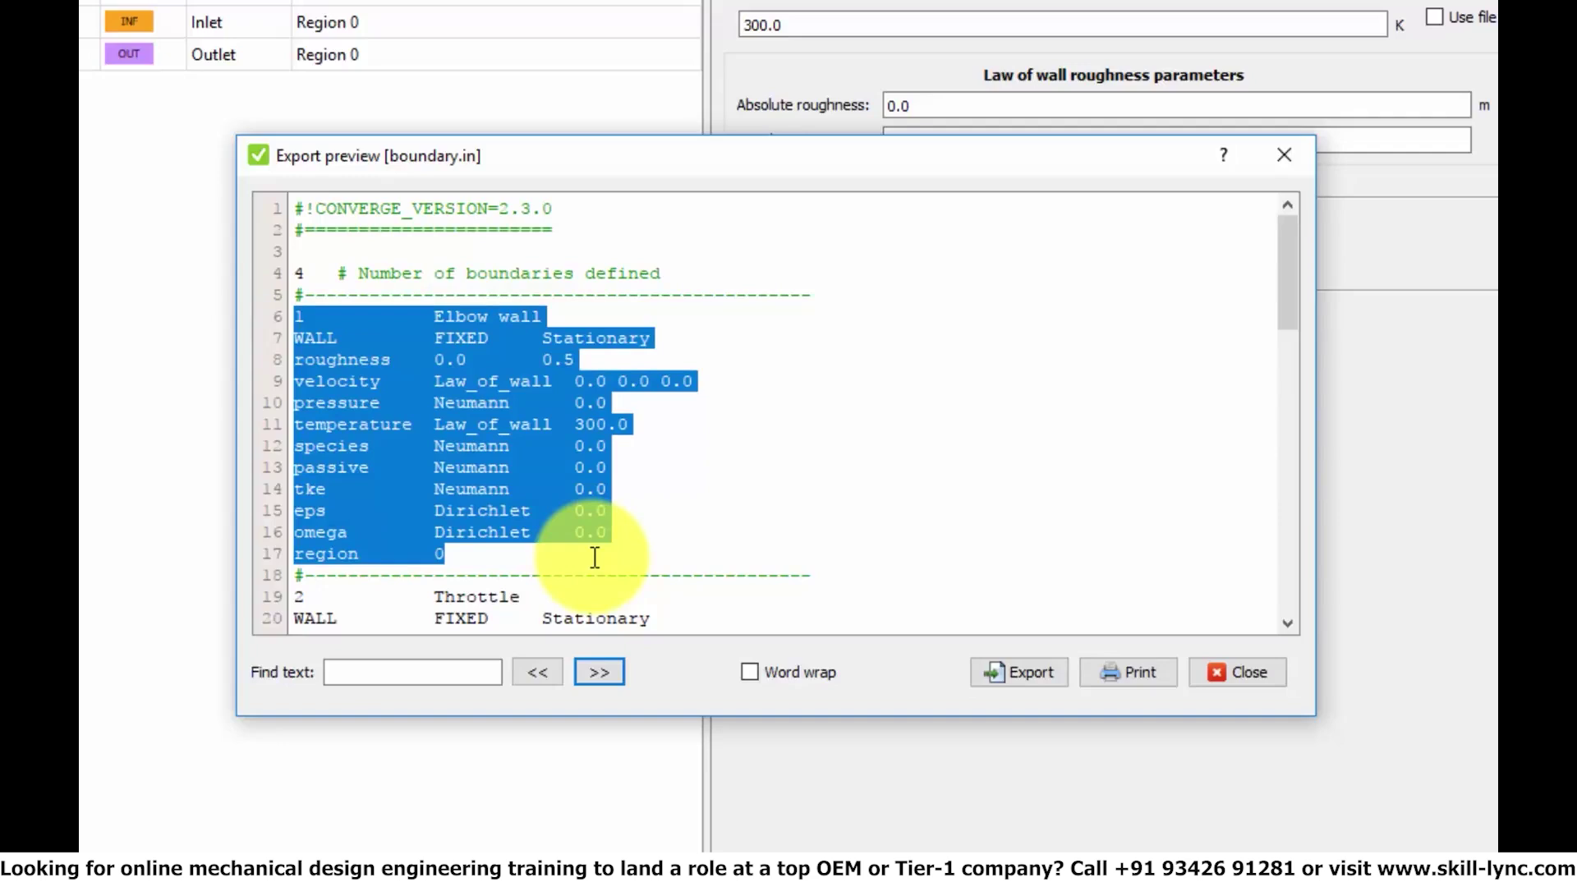
click(641, 526)
Examine the inlet's pressure entry and its Dirichlet condition in boundary.in, and close the preview and the boundary settings.
scroll(643, 518, down, 9)
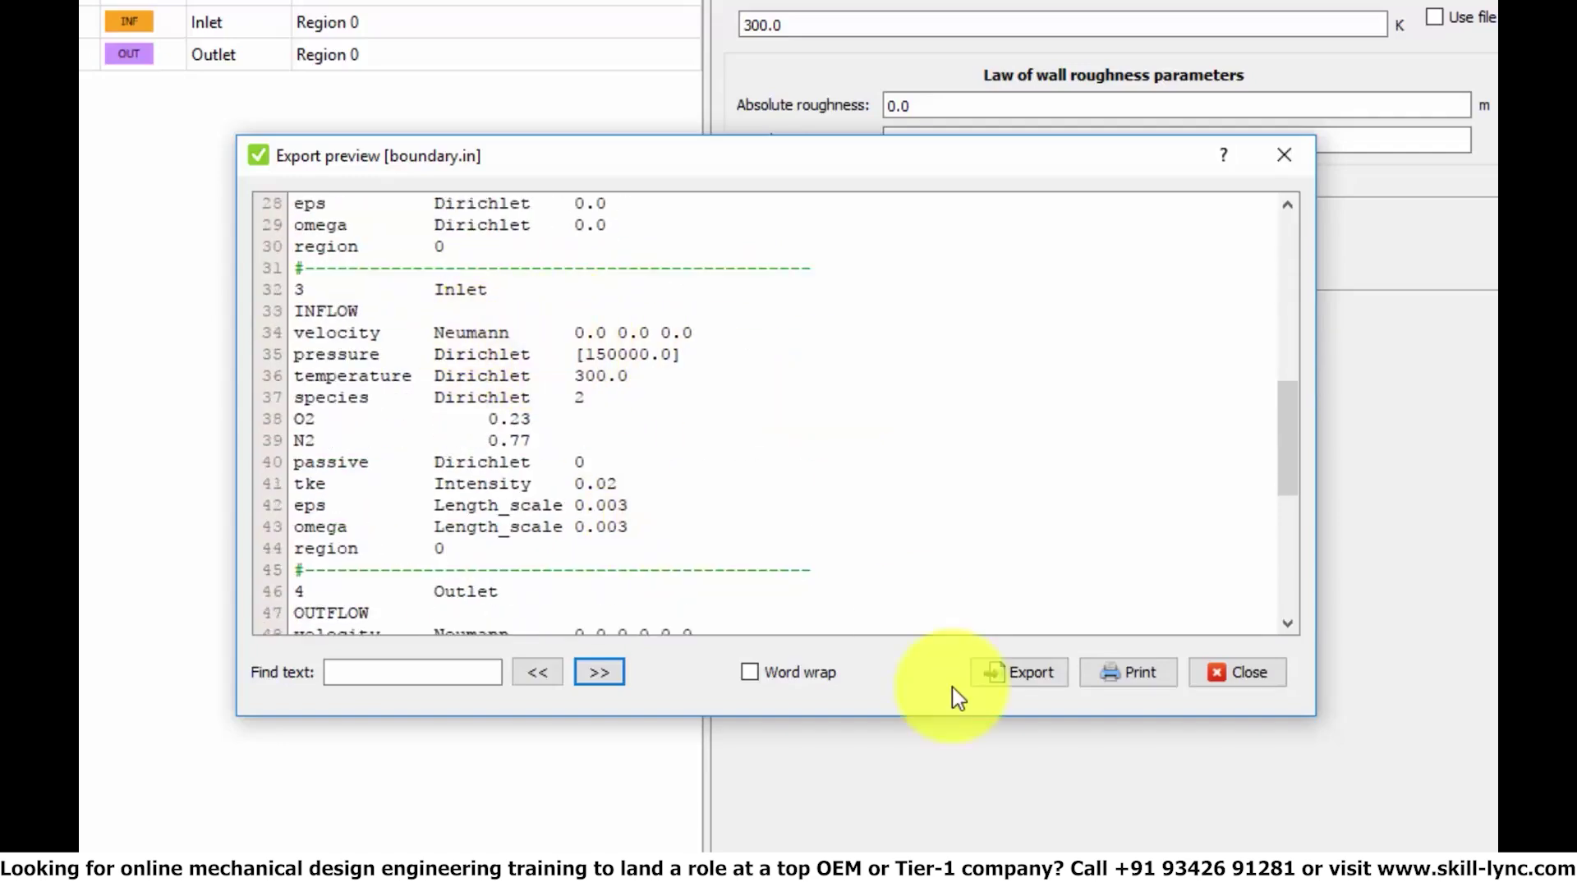
double_click(304, 352)
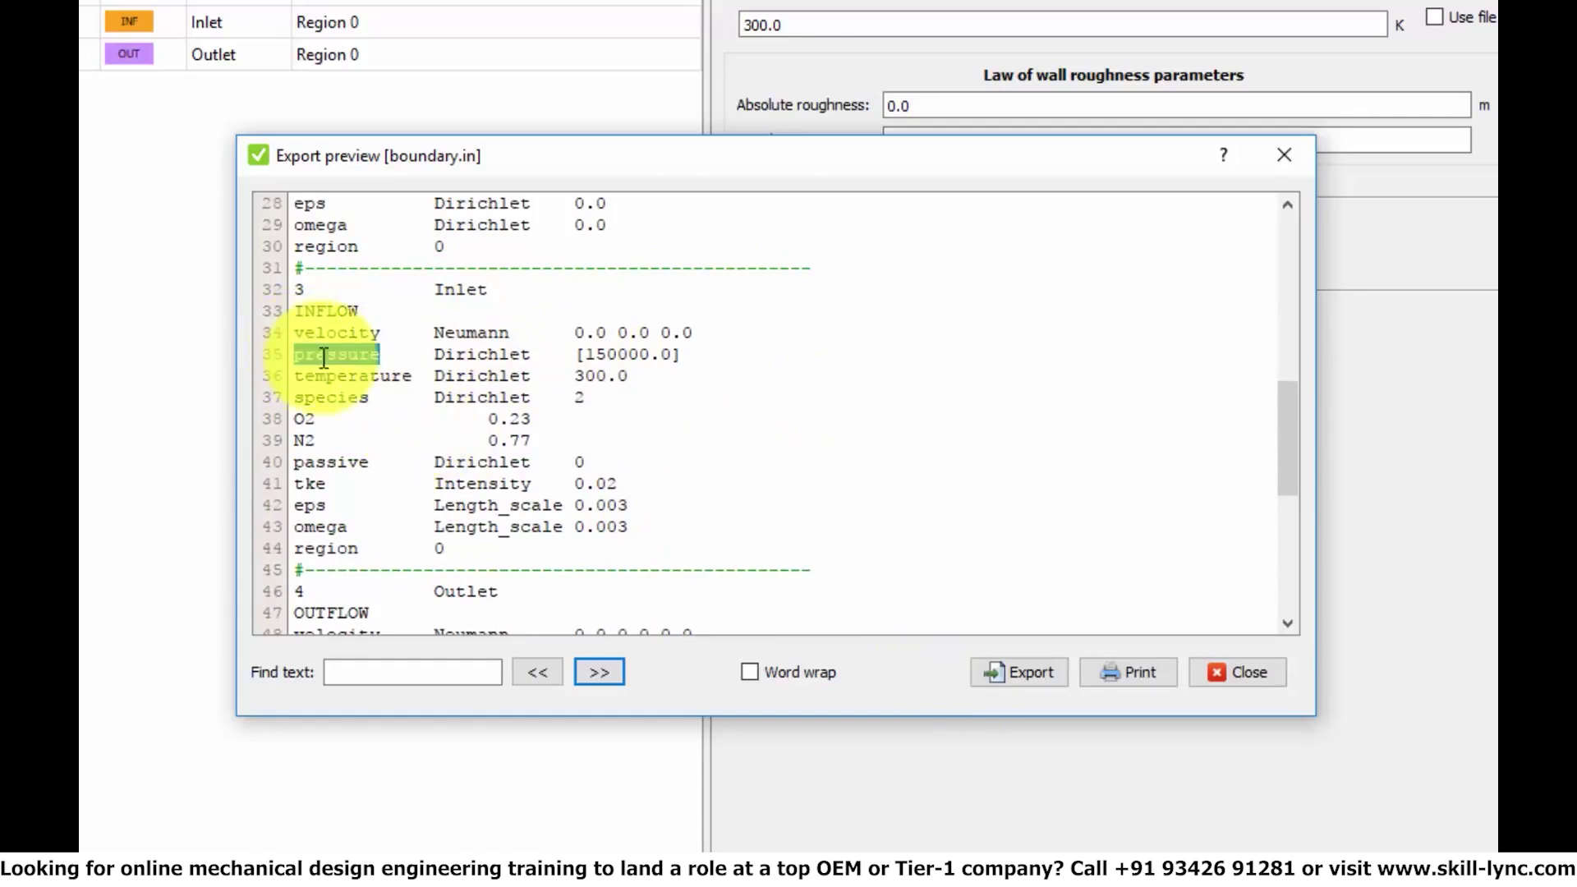
double_click(488, 353)
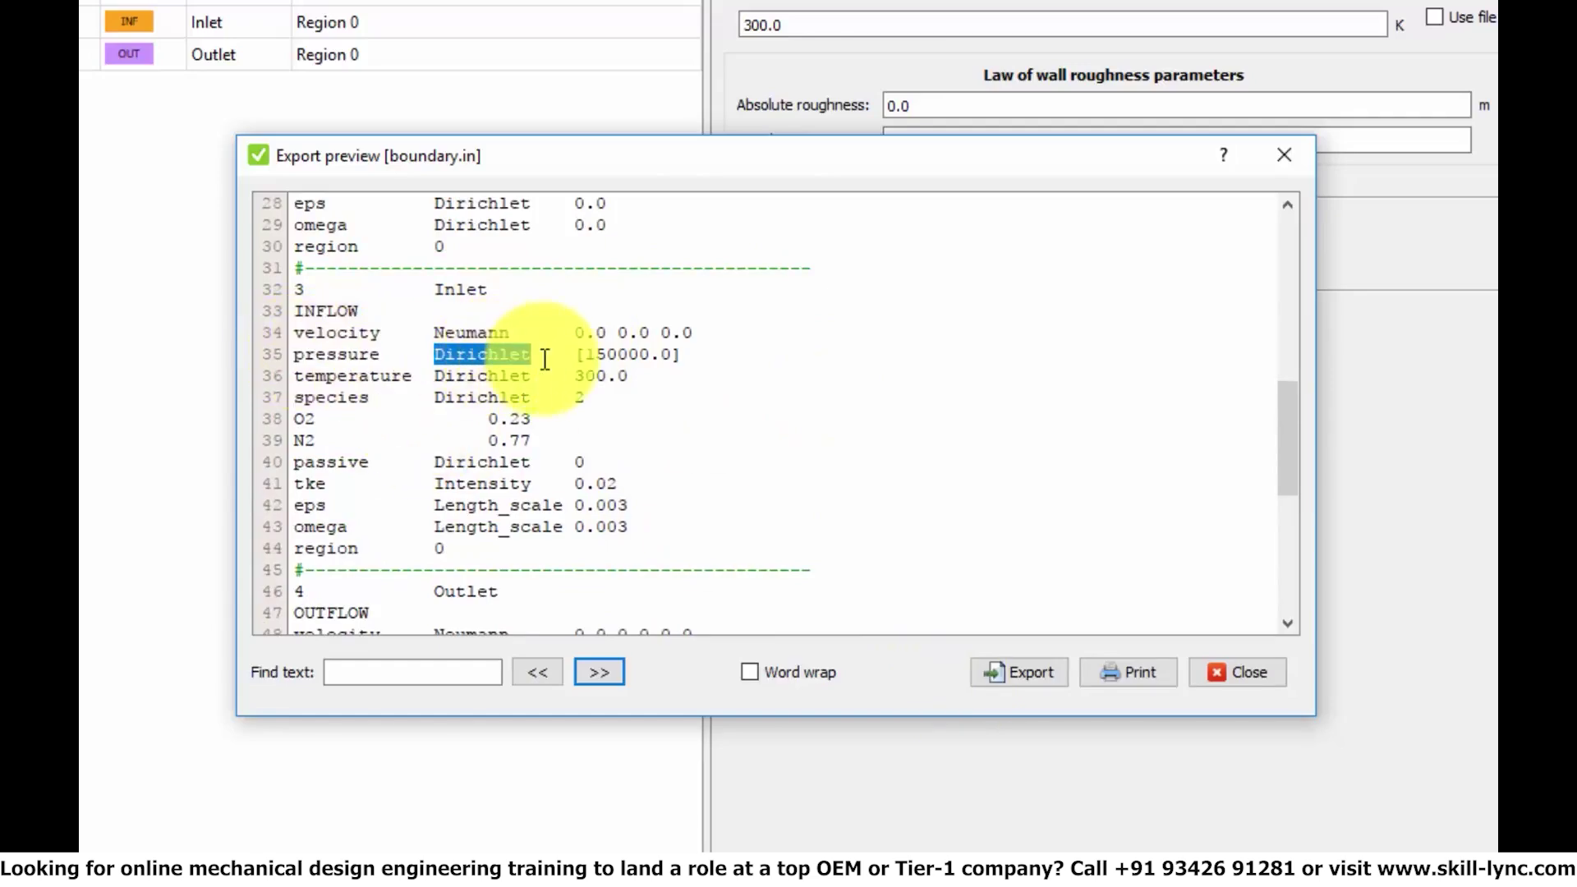
mouse_move(588, 354)
mouse_down()
mouse_move(690, 361)
mouse_move(574, 354)
mouse_up()
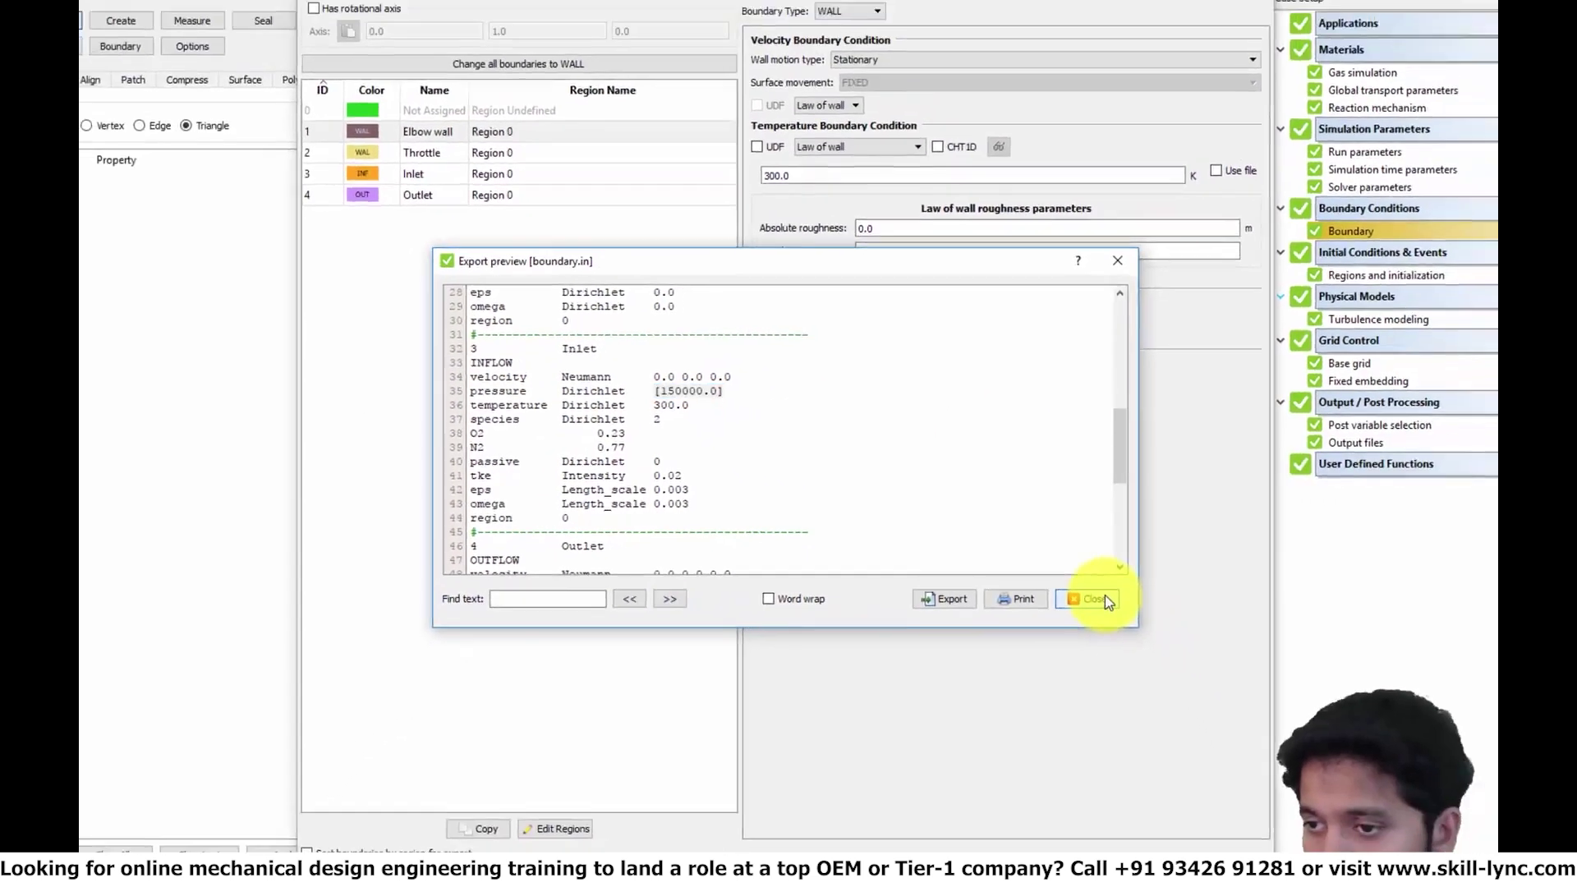
click(1237, 672)
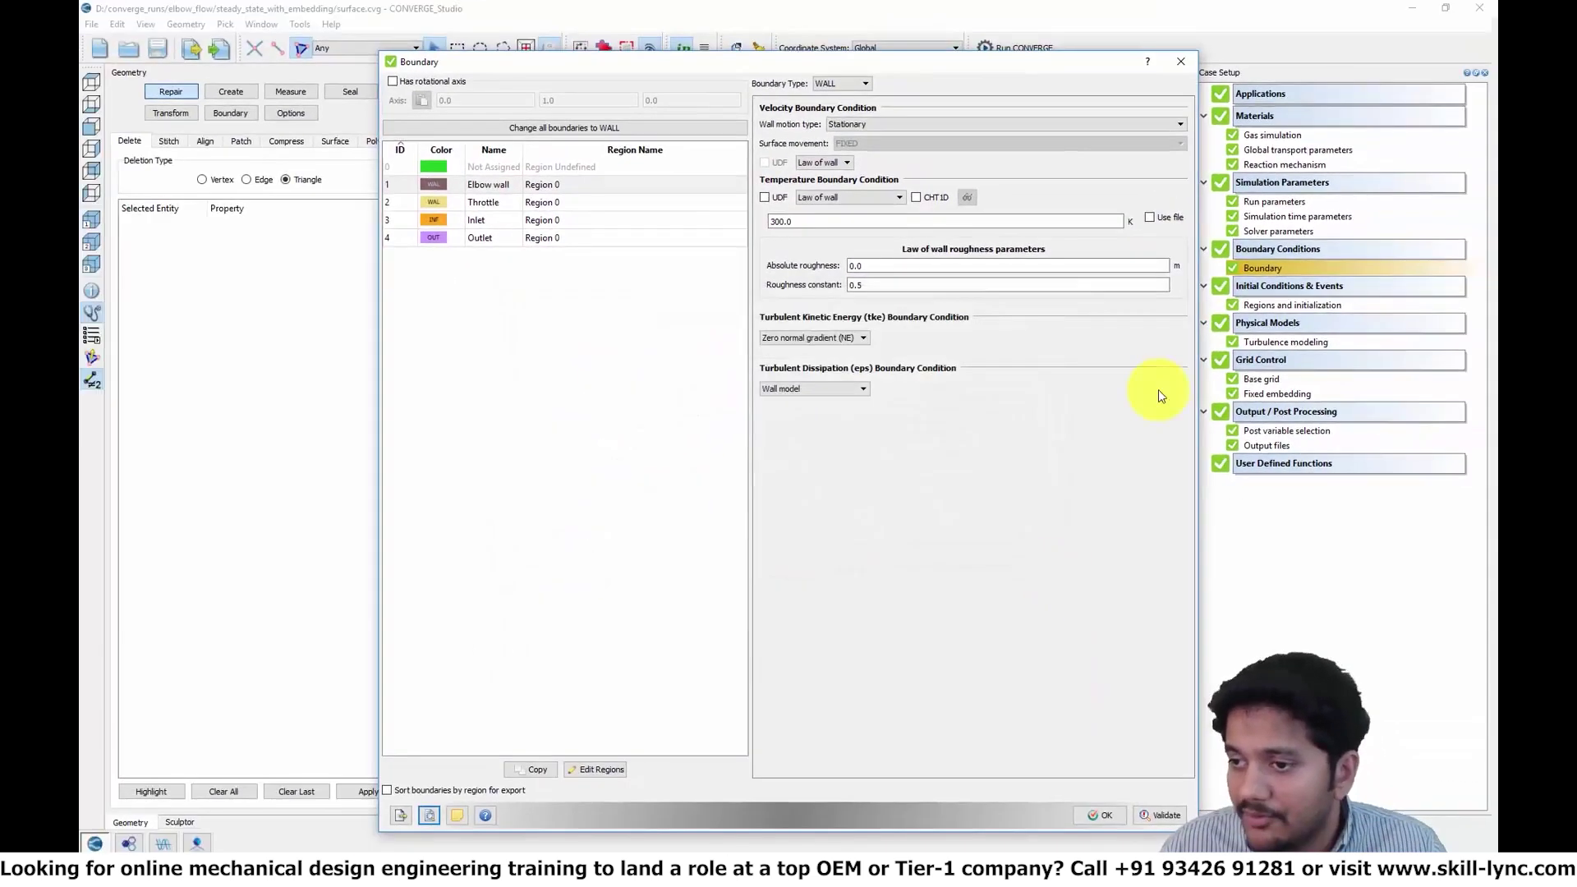
click(1181, 61)
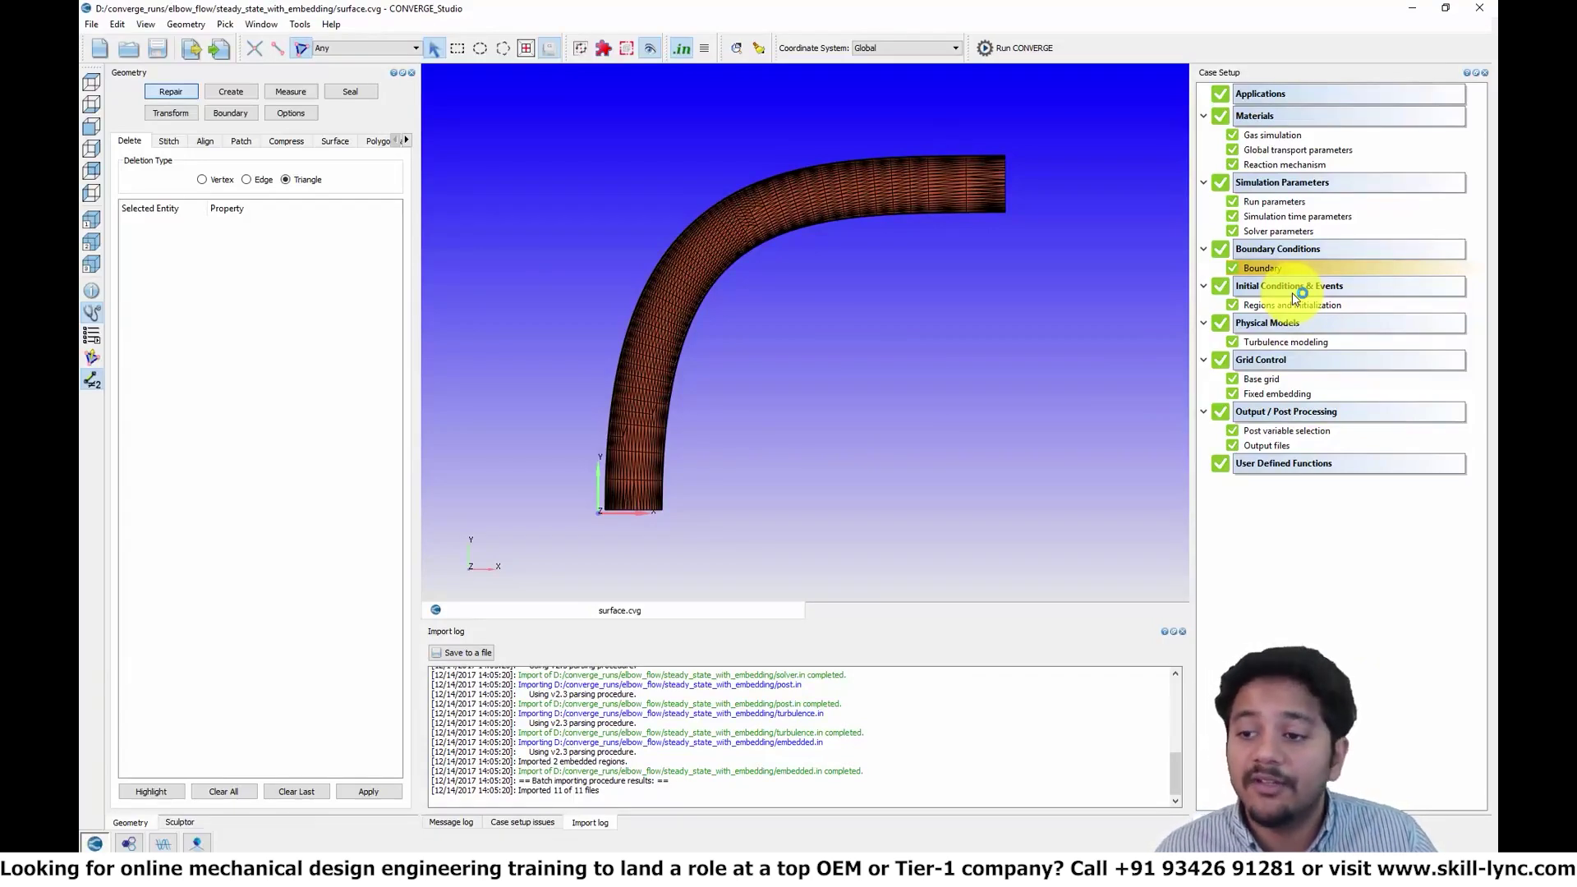
View the physical models and the grid control options available in the case setup, leaving both unchanged.
double_click(1288, 341)
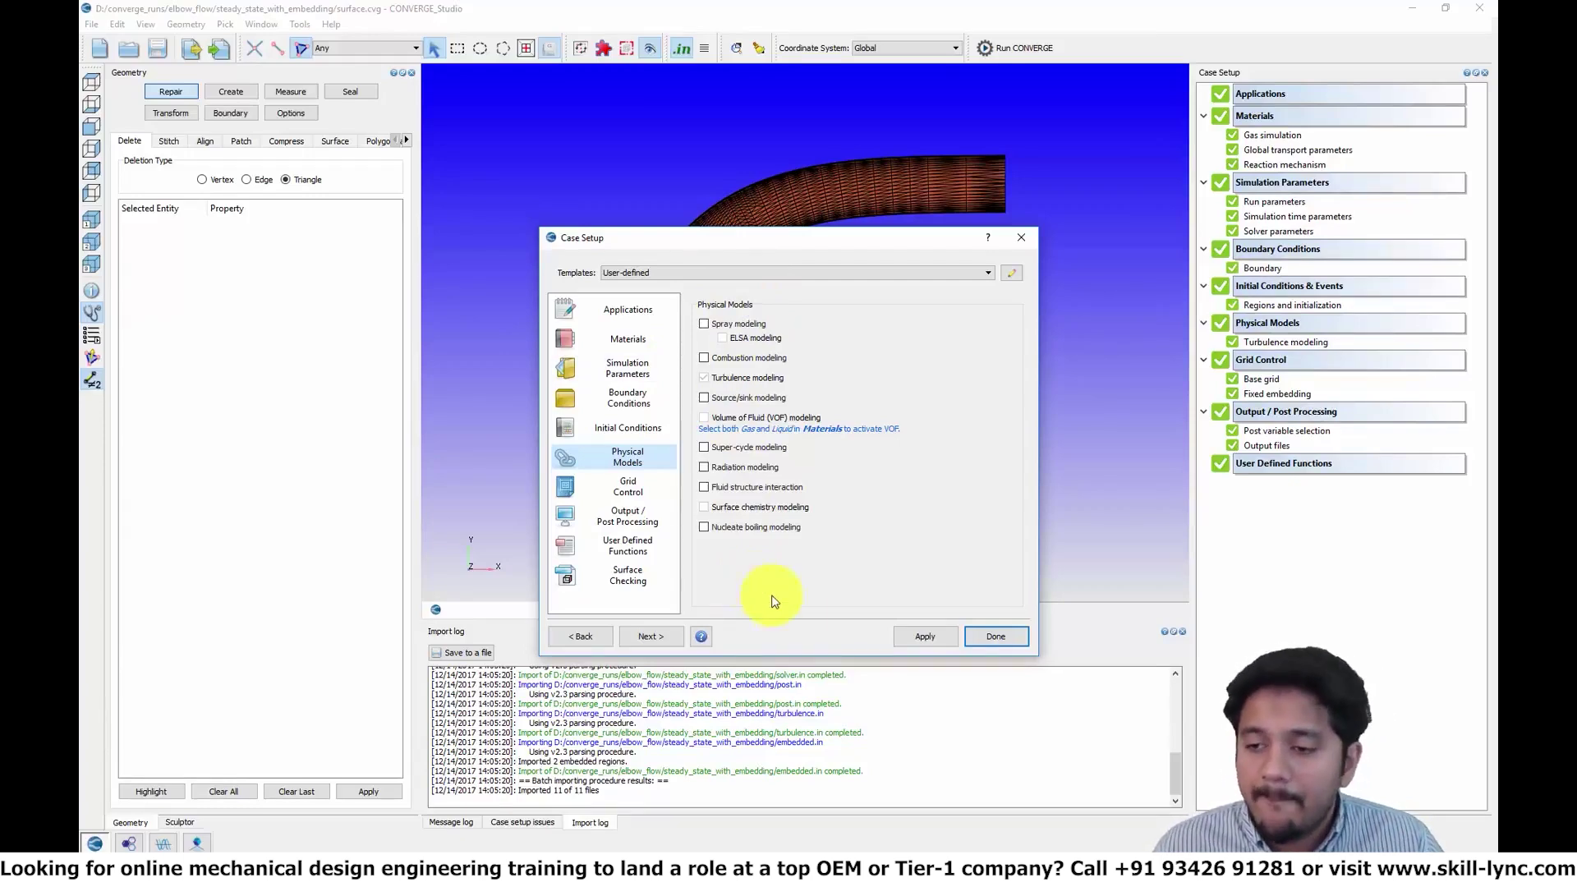
click(1028, 230)
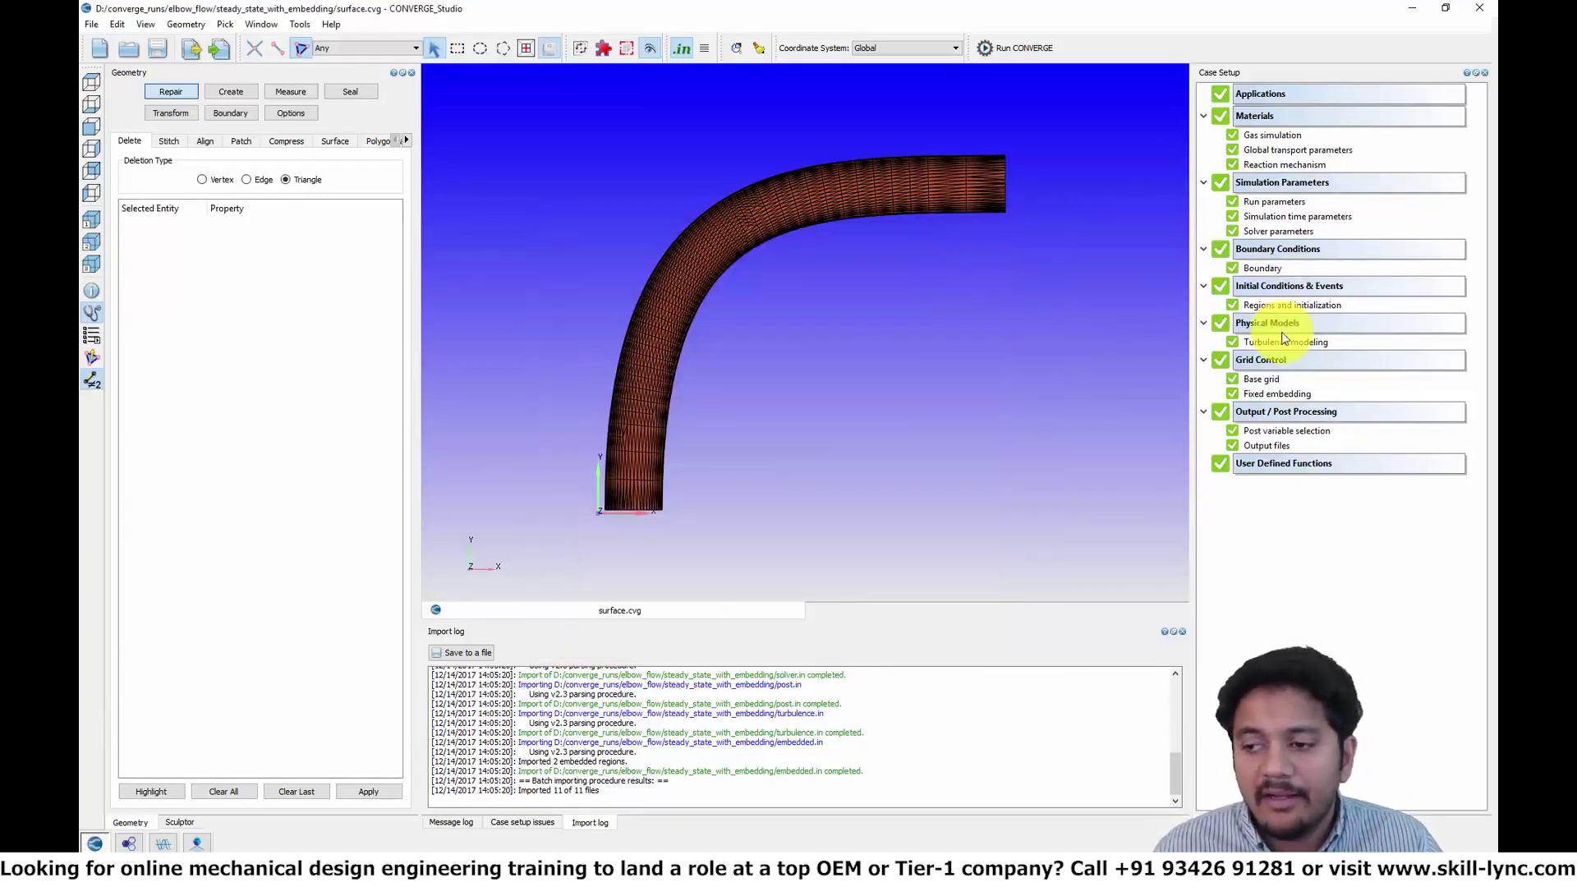
double_click(1279, 363)
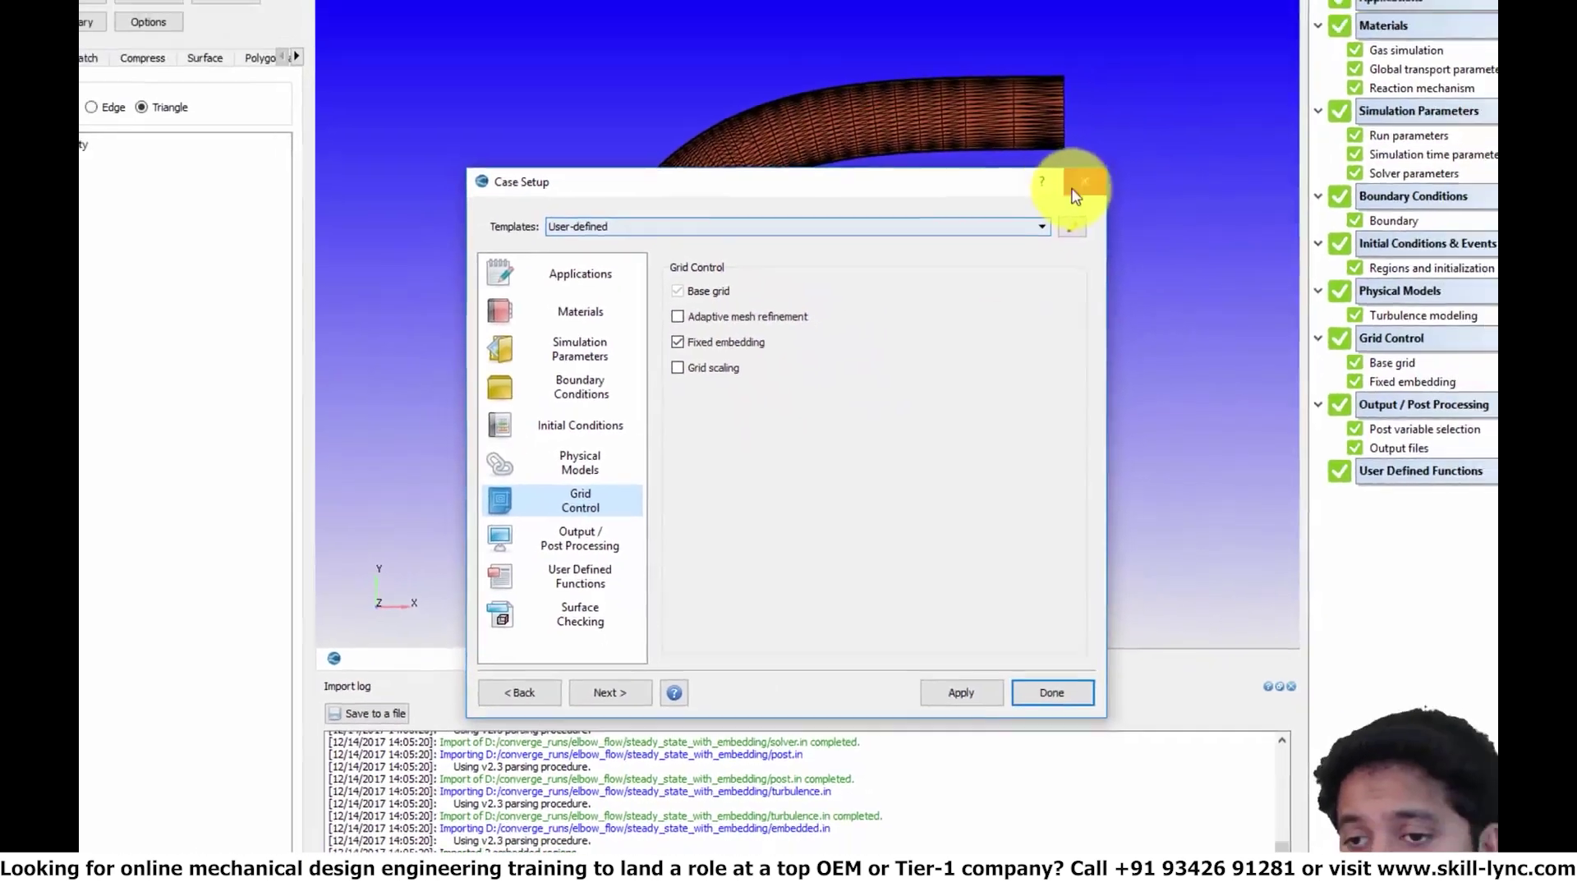
click(1194, 84)
Review the fixed embedding settings for the throttle boundary and preview the embedded.in input file.
double_click(1265, 394)
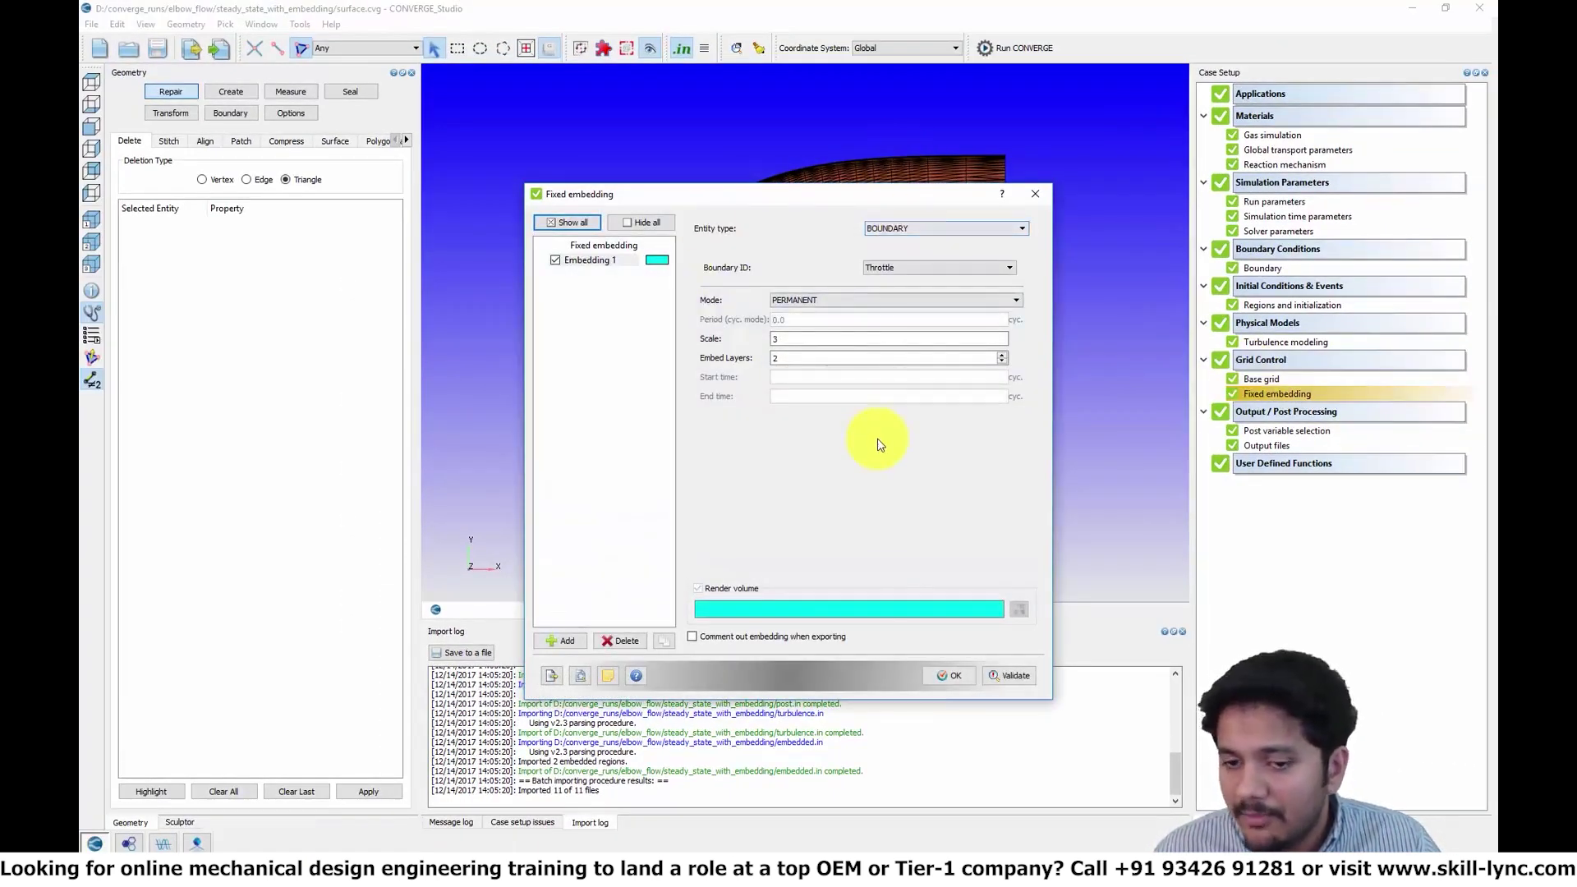
click(585, 674)
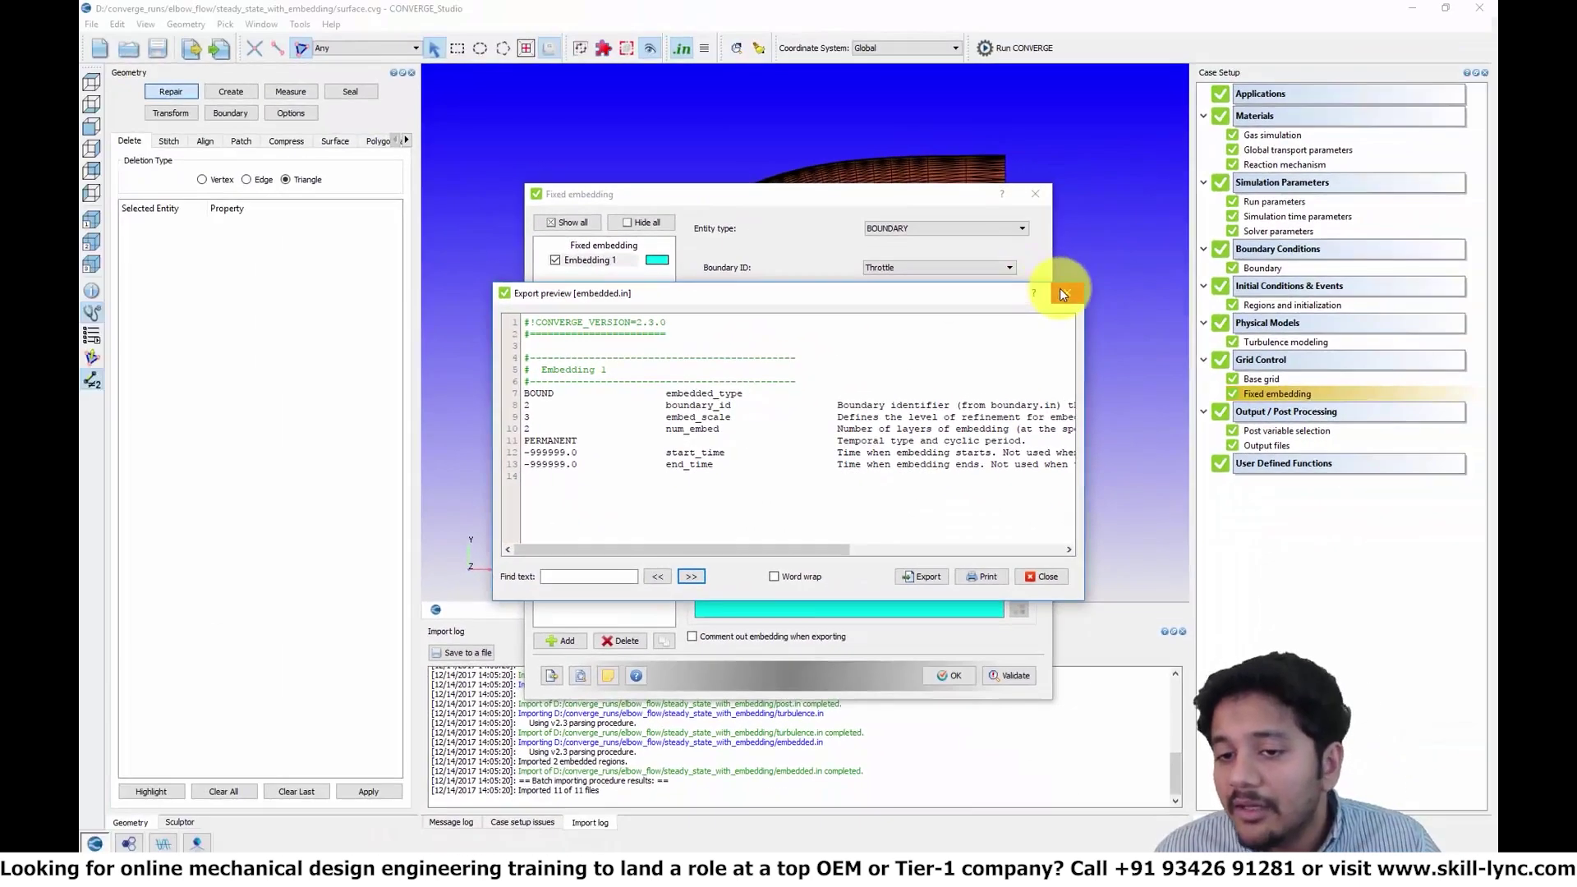
click(1214, 222)
click(1167, 73)
Enable adaptive mesh refinement in the grid control options and preview its amr.in input file.
double_click(1252, 361)
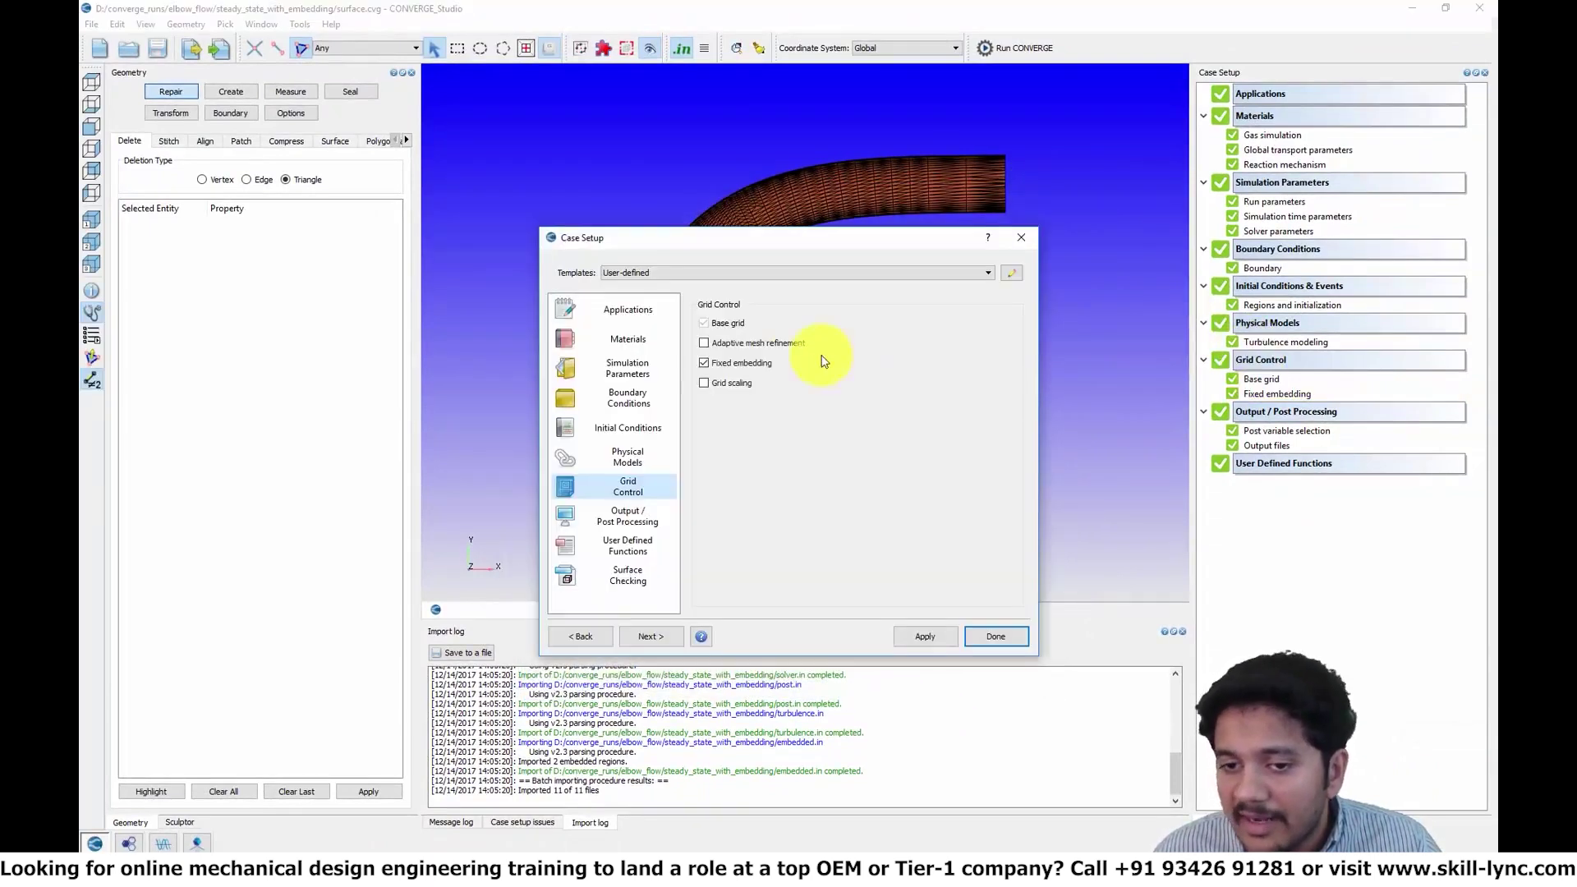
click(995, 636)
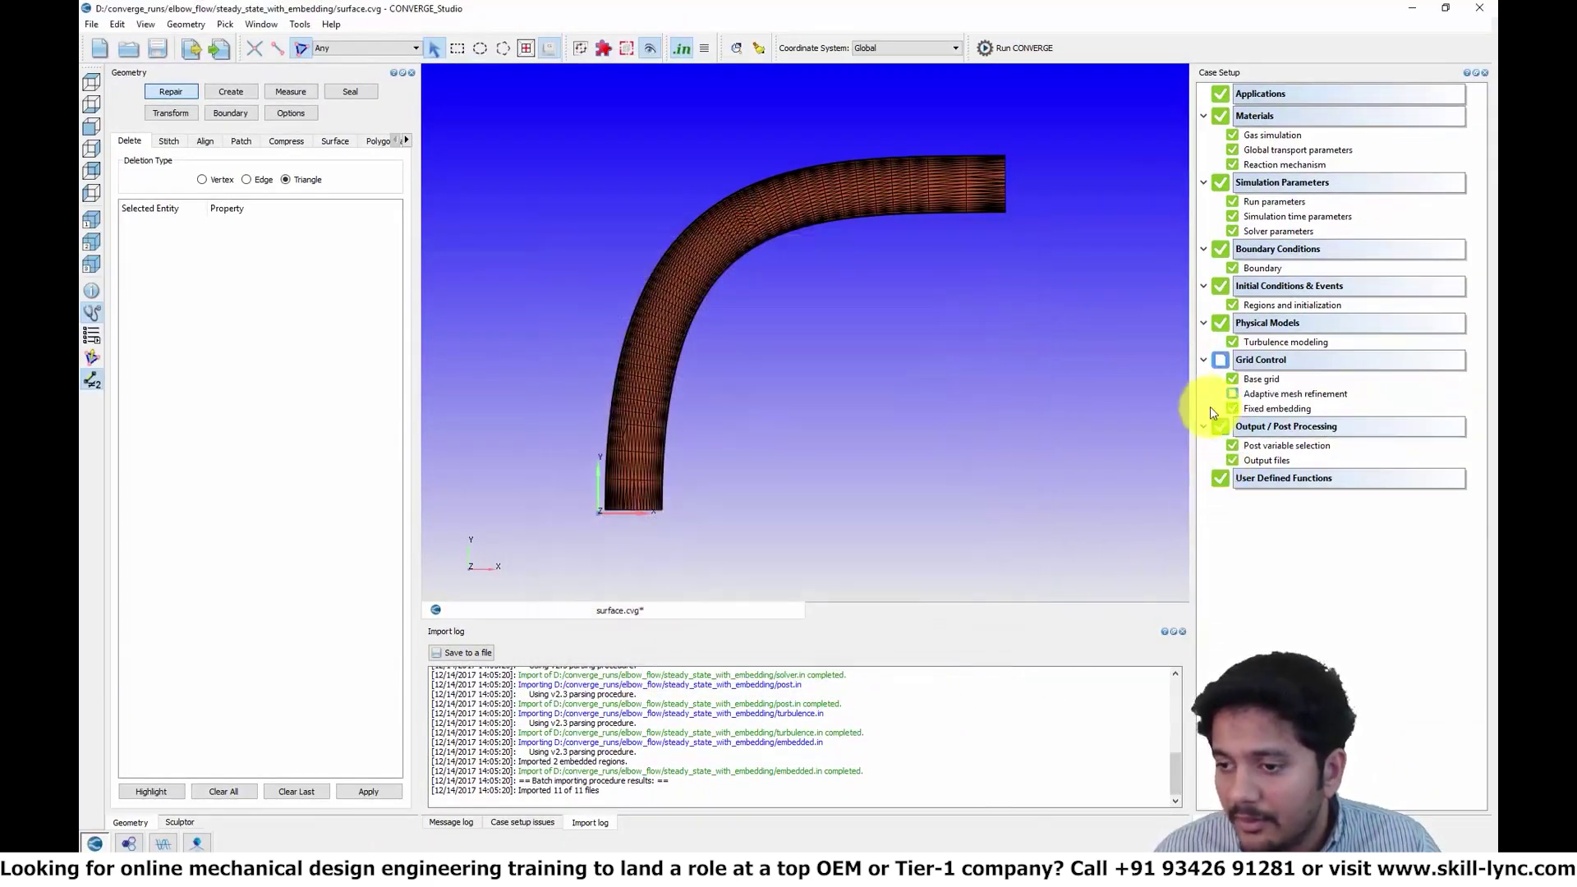
double_click(1246, 394)
click(538, 674)
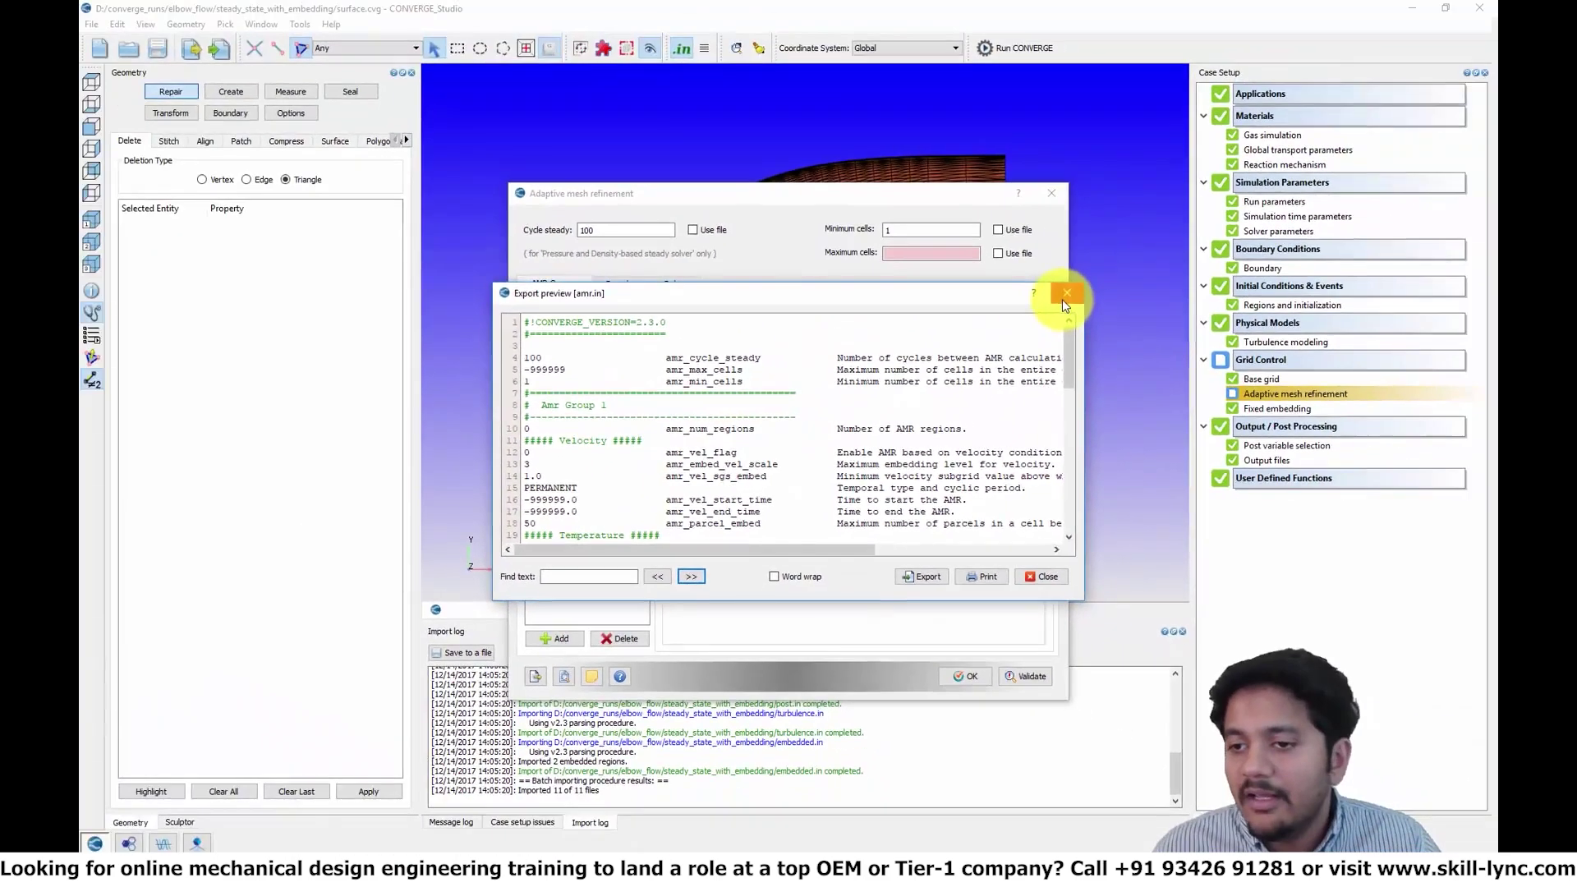
click(1065, 296)
click(1052, 194)
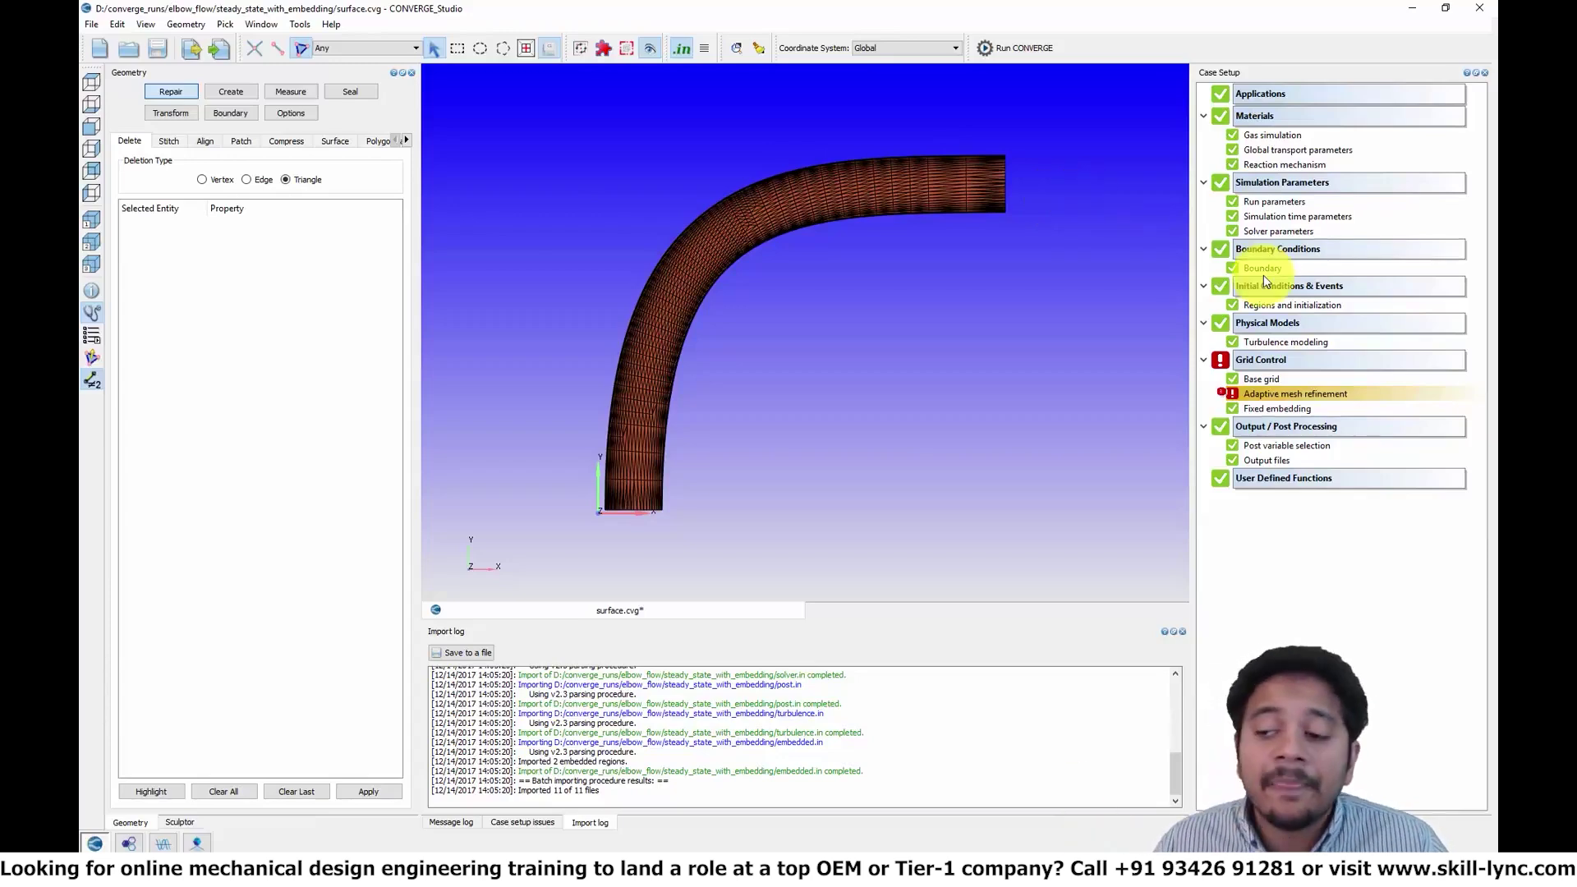
Reopen the adaptive mesh refinement settings and read the manual page on the cycle steady and minimum/maximum cells parameters.
double_click(1286, 395)
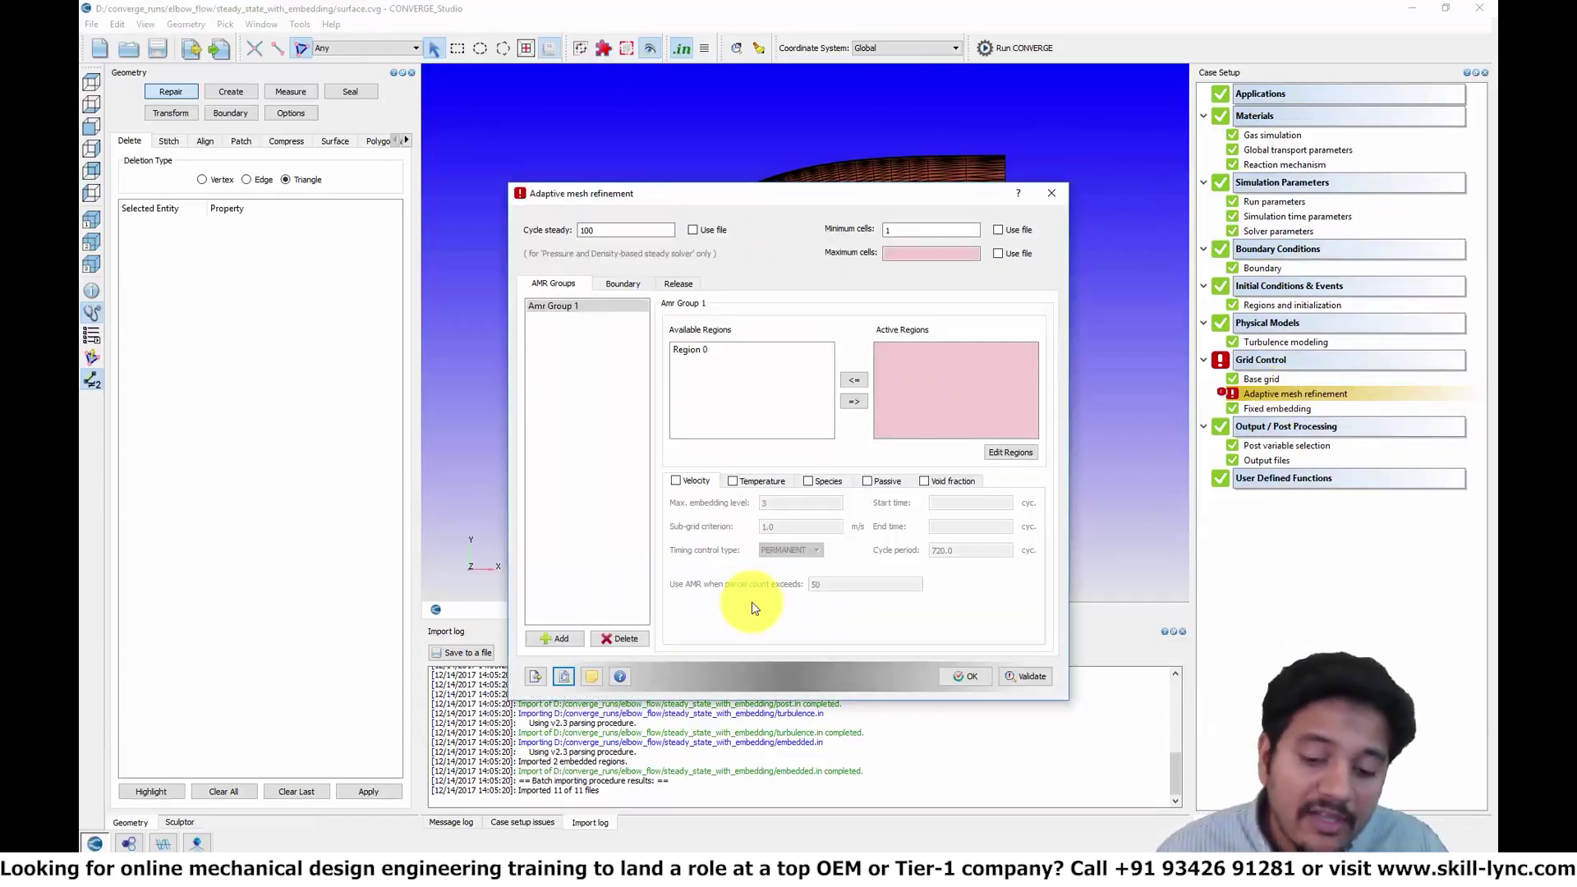
click(620, 676)
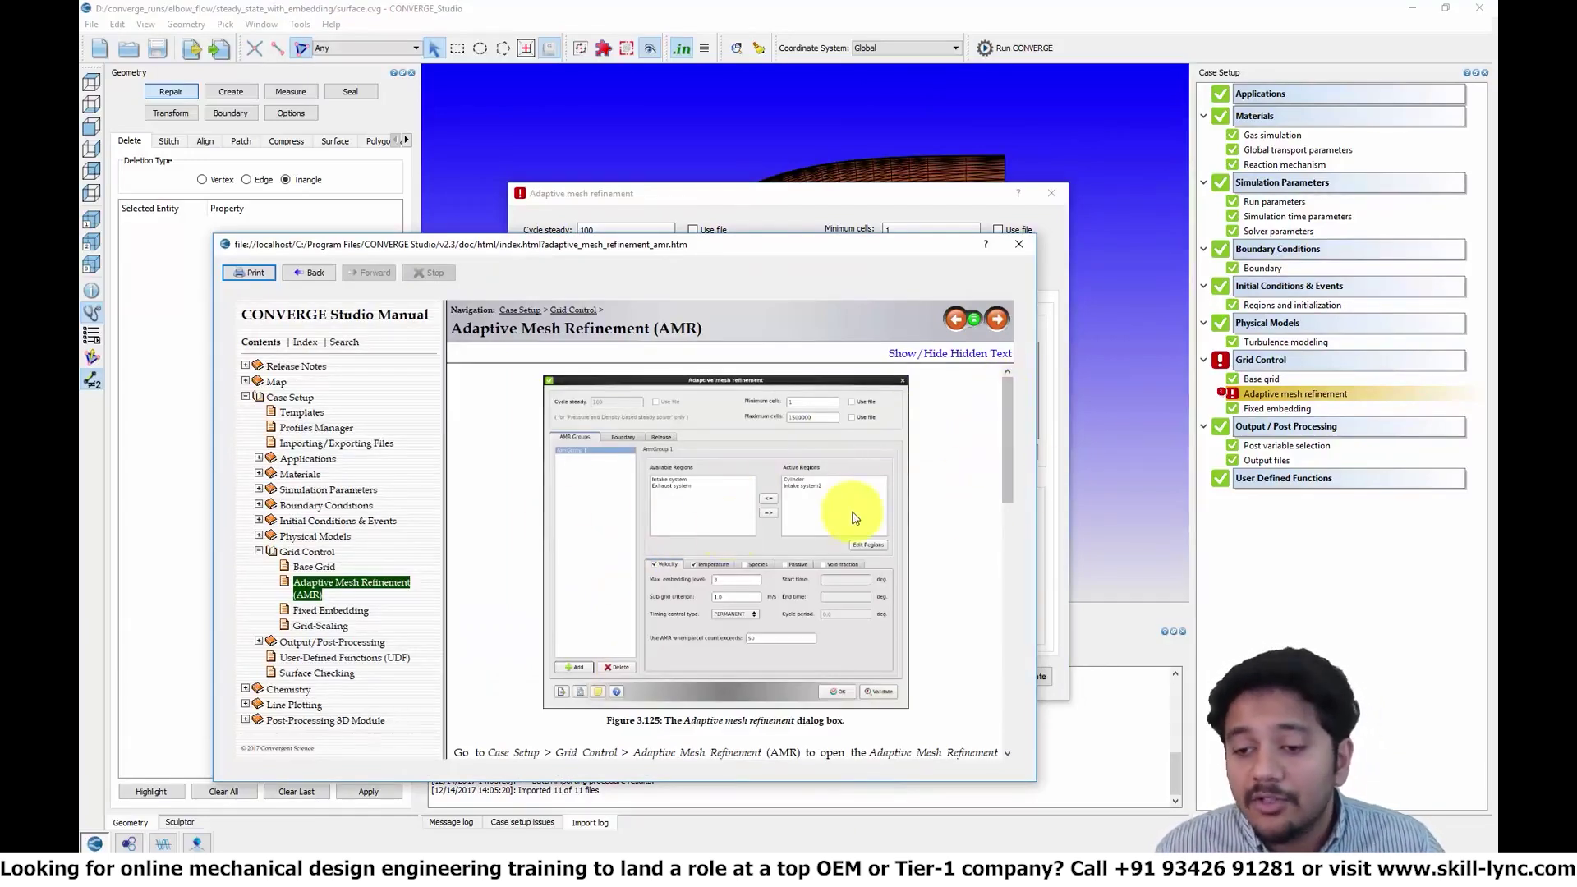
scroll(1003, 408, down, 10)
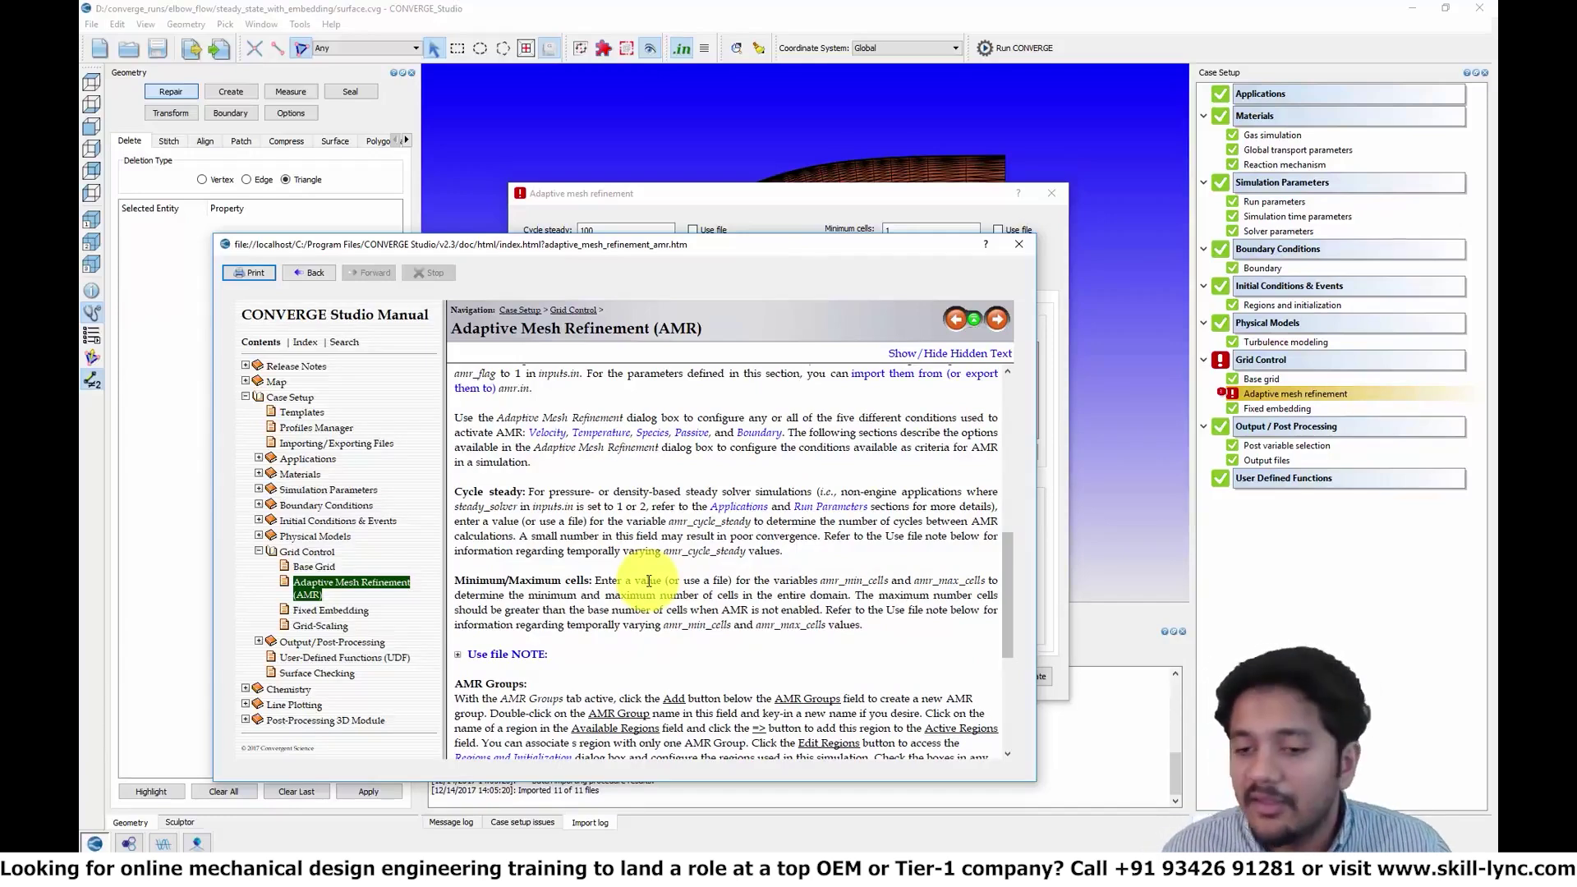
click(1017, 245)
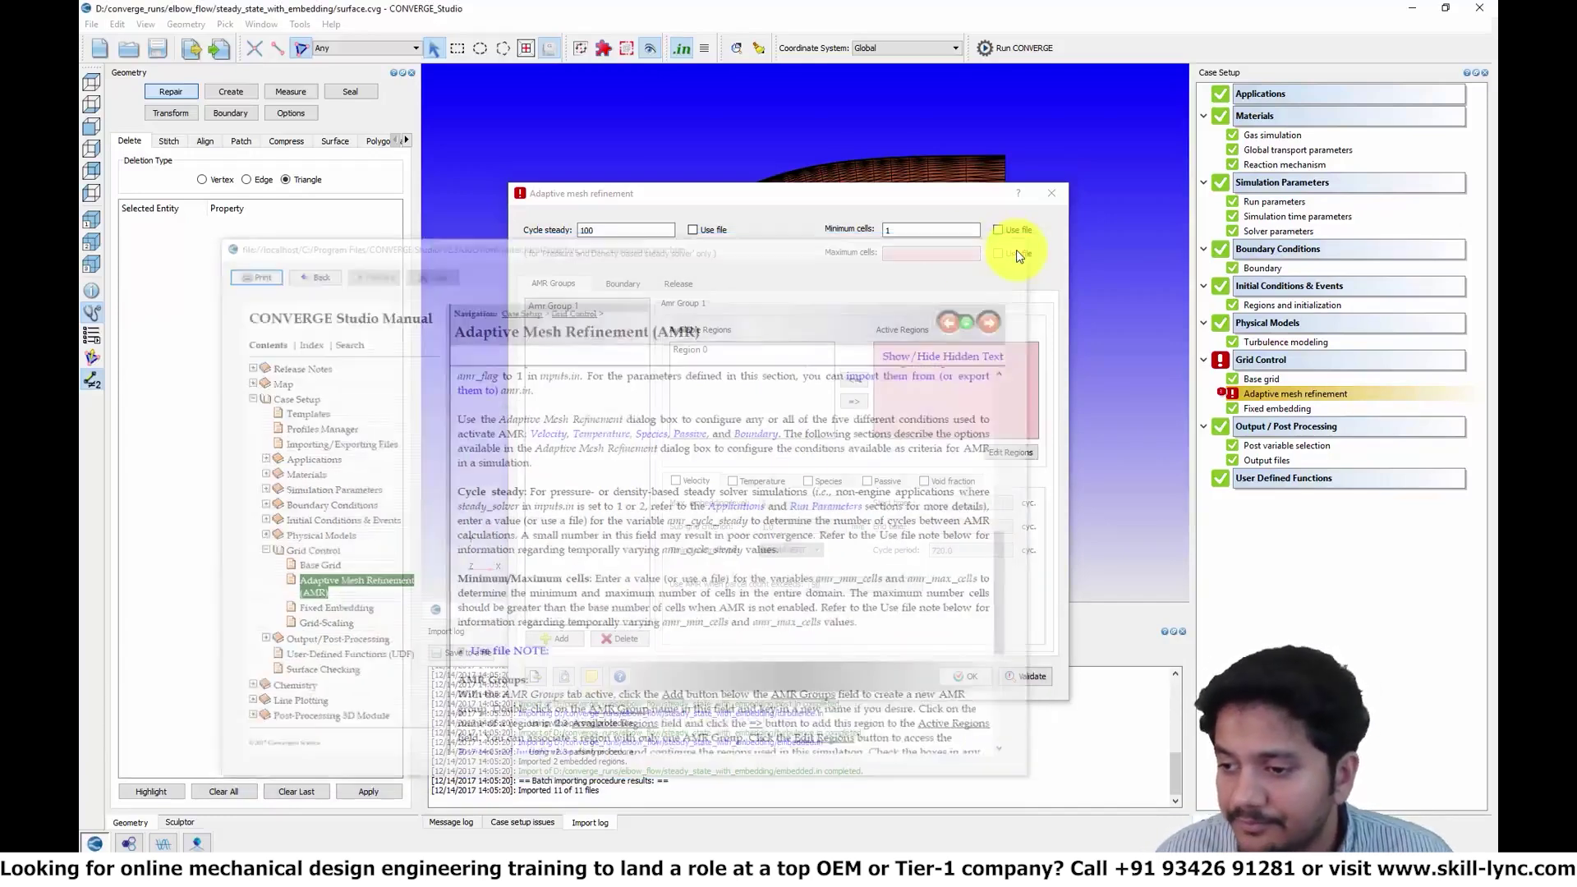
click(1049, 195)
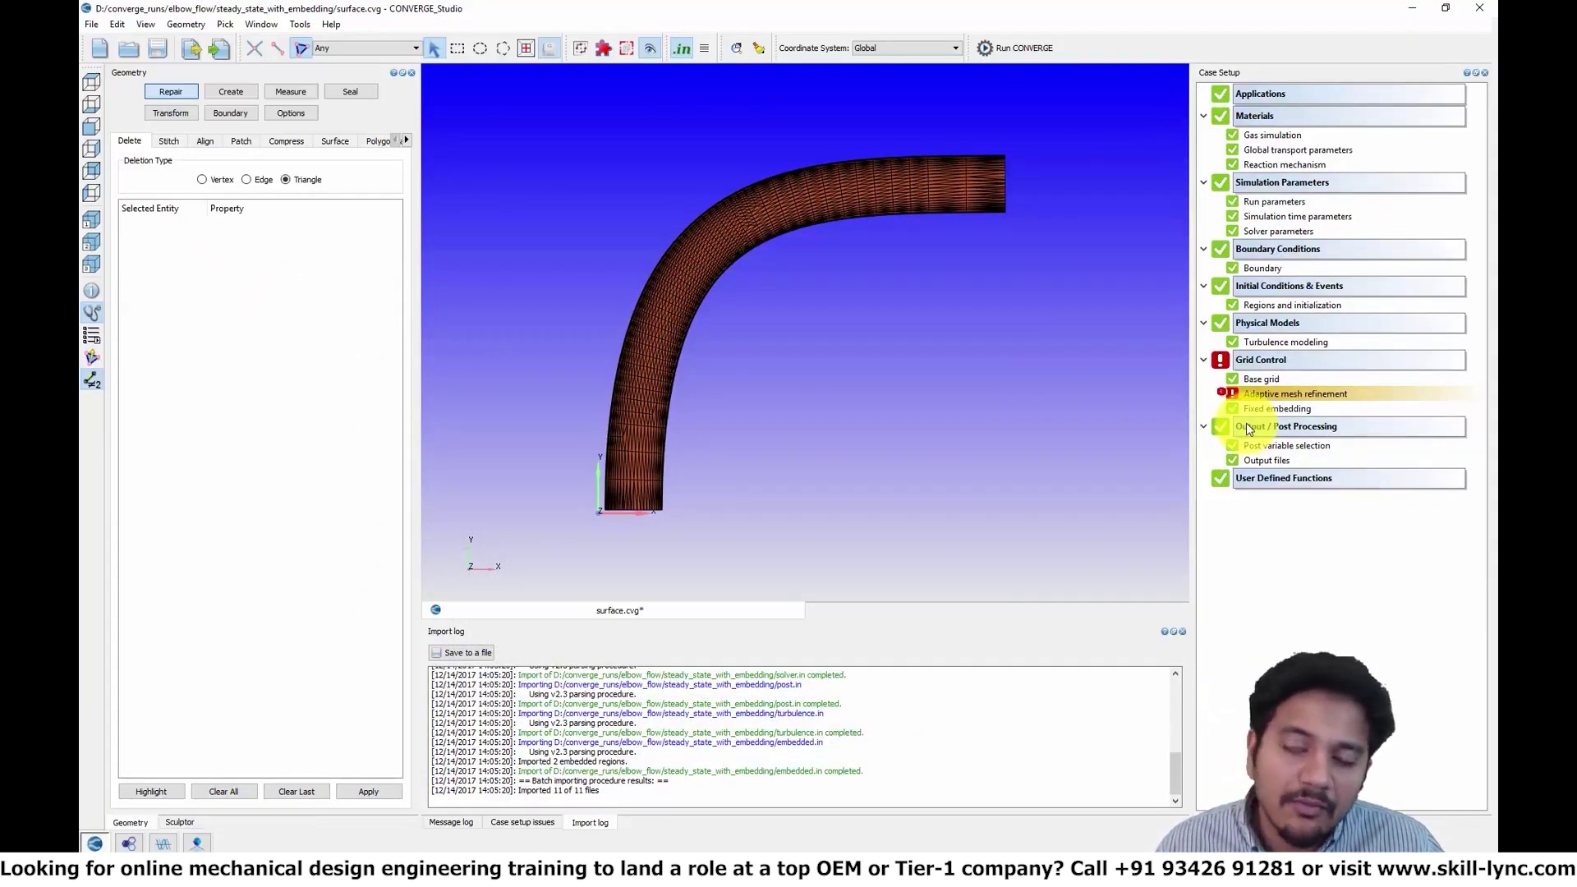
View the user-defined functions options of the case setup.
double_click(1284, 483)
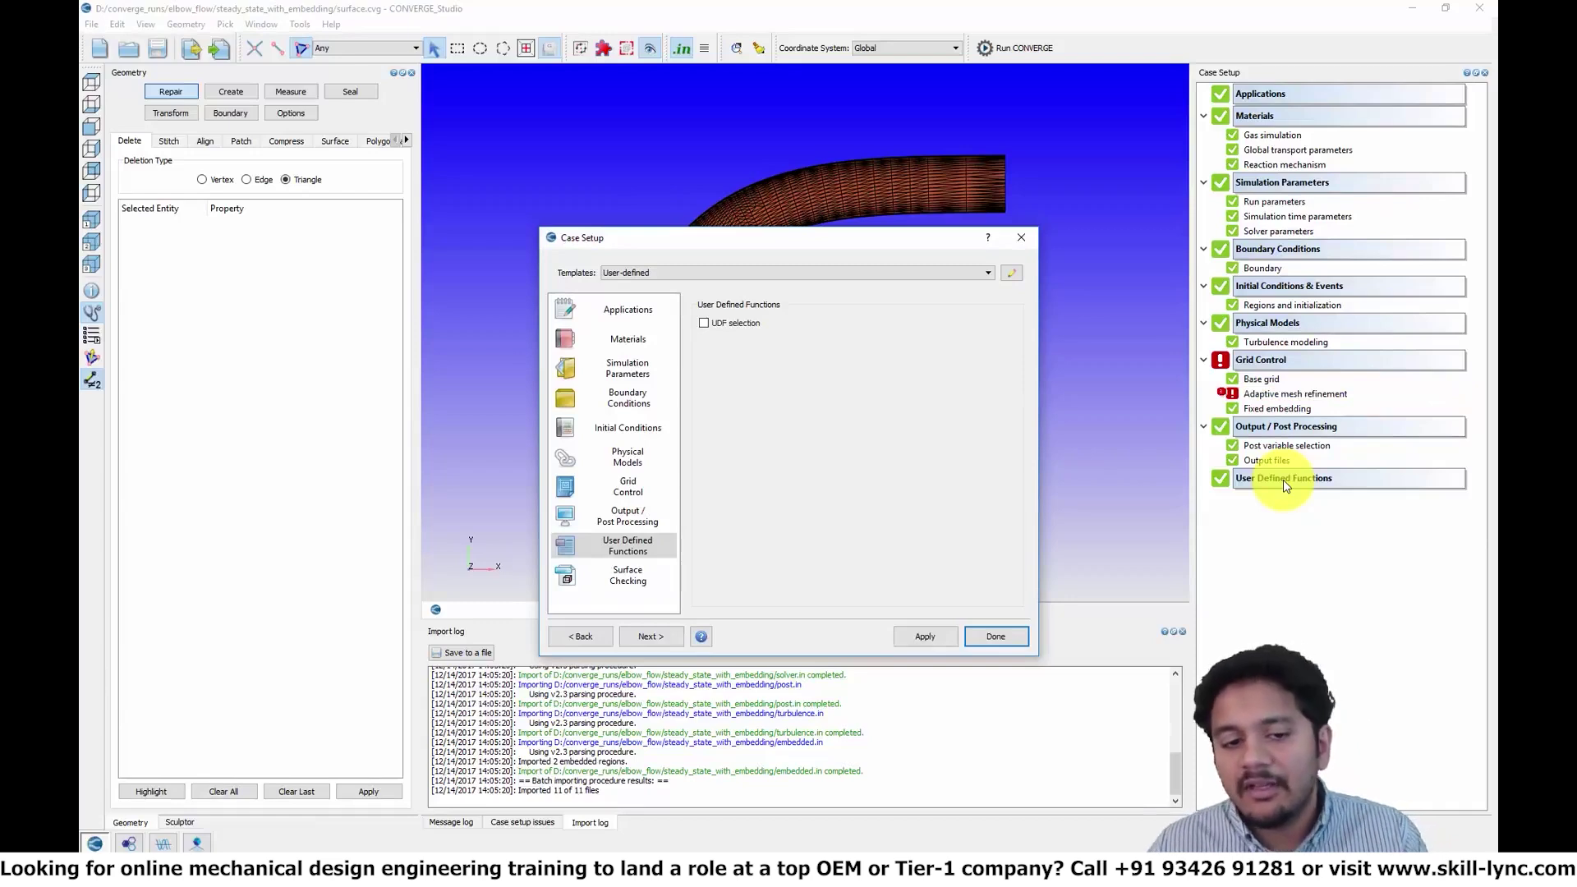